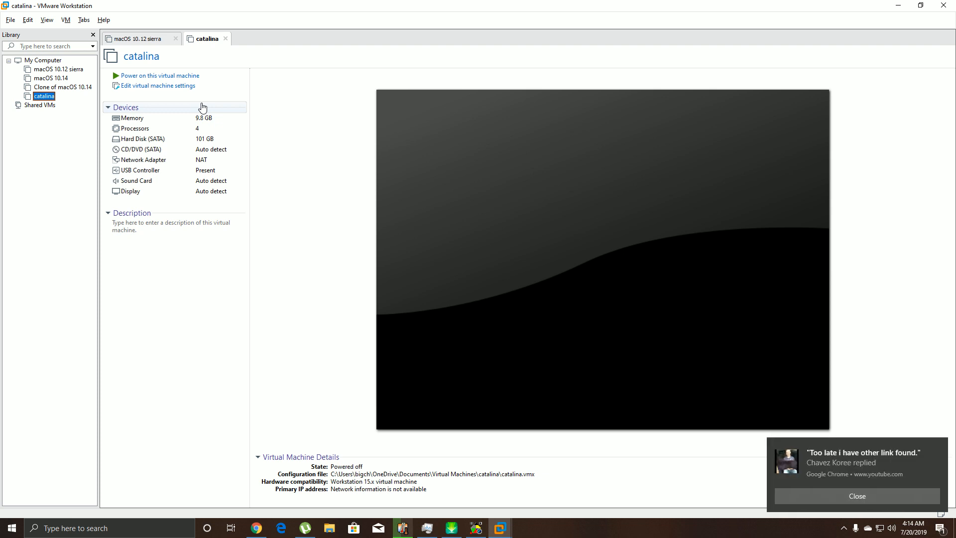
- Dismiss the Chrome reply notification and select the catalina virtual machine in the Library
{"action": "left_click", "coordinate": [892, 492]}
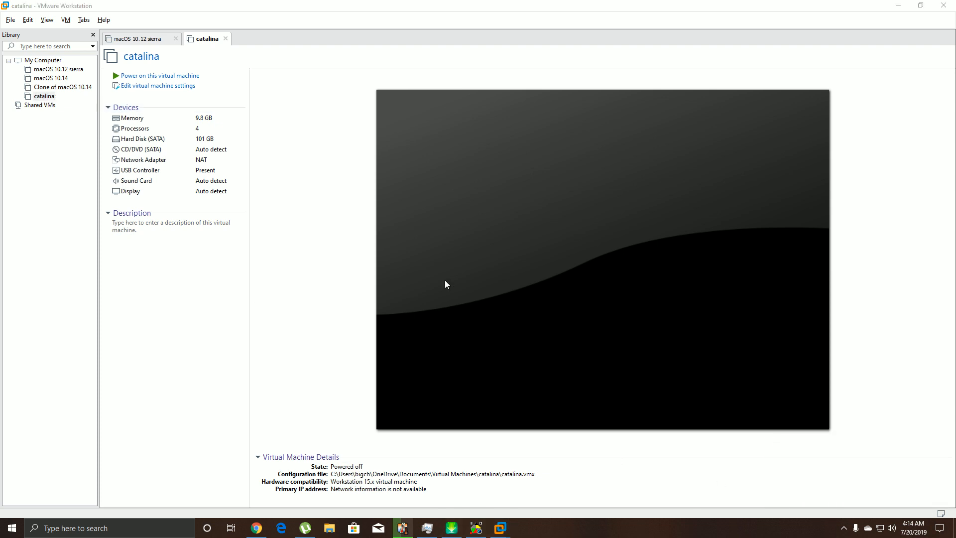
{"action": "left_click", "coordinate": [218, 330]}
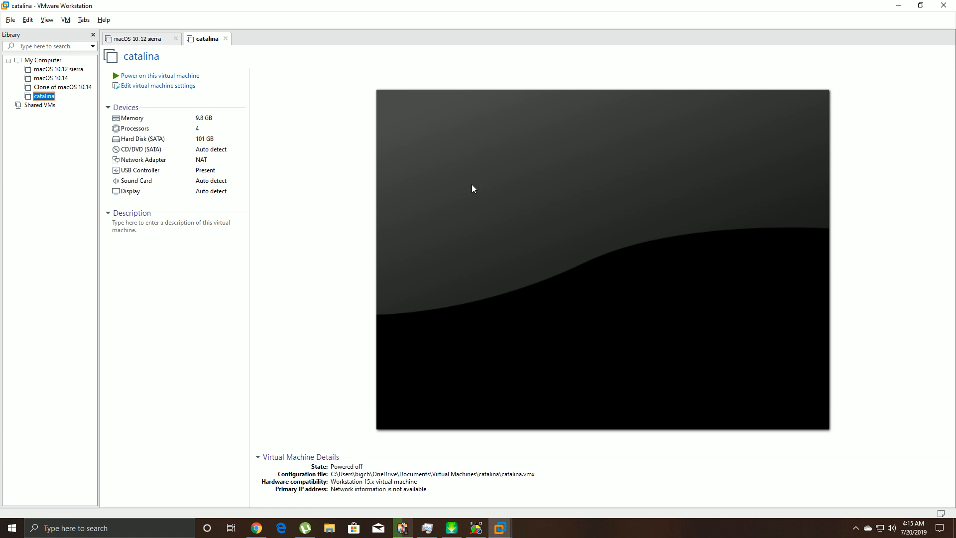
{"action": "left_click", "coordinate": [11, 20]}
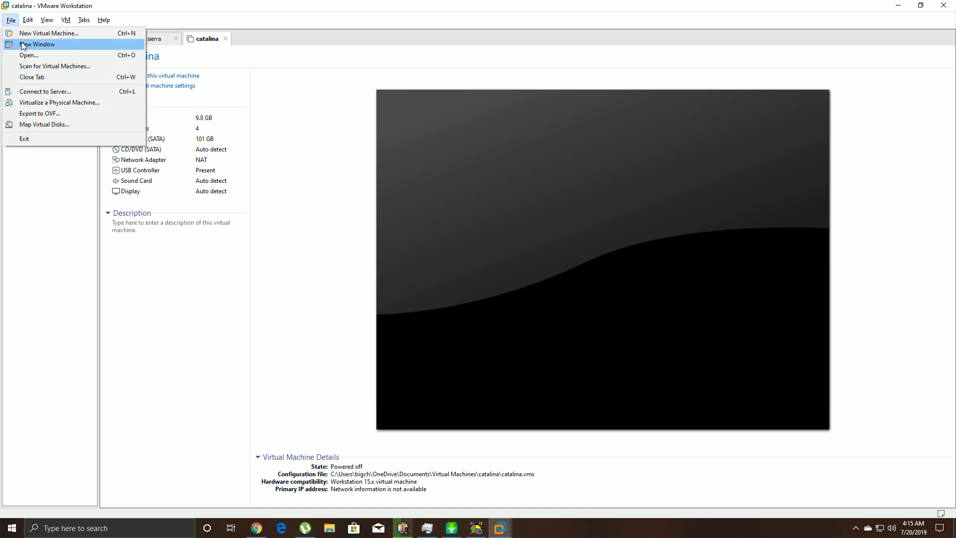
{"action": "left_click", "coordinate": [33, 34]}
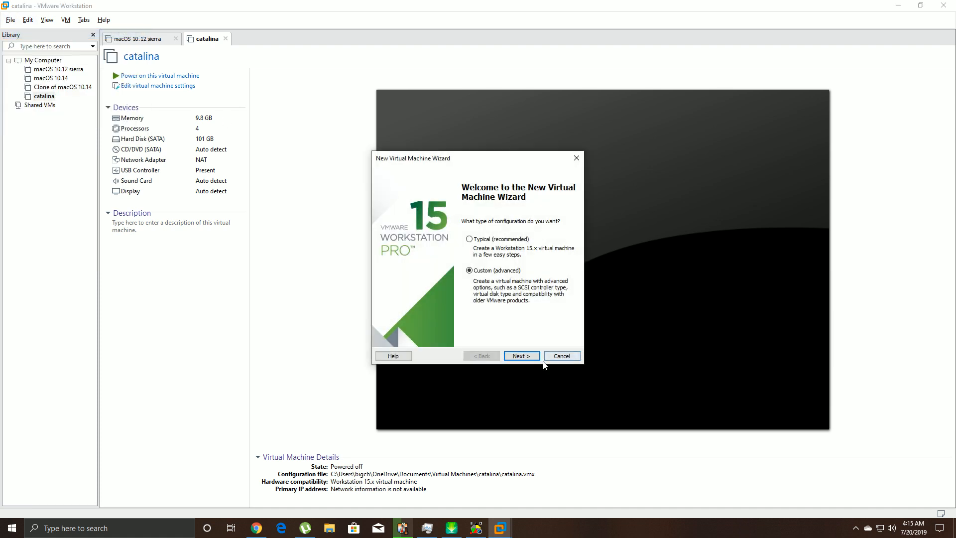
{"action": "left_click", "coordinate": [572, 356]}
{"action": "left_click", "coordinate": [257, 527]}
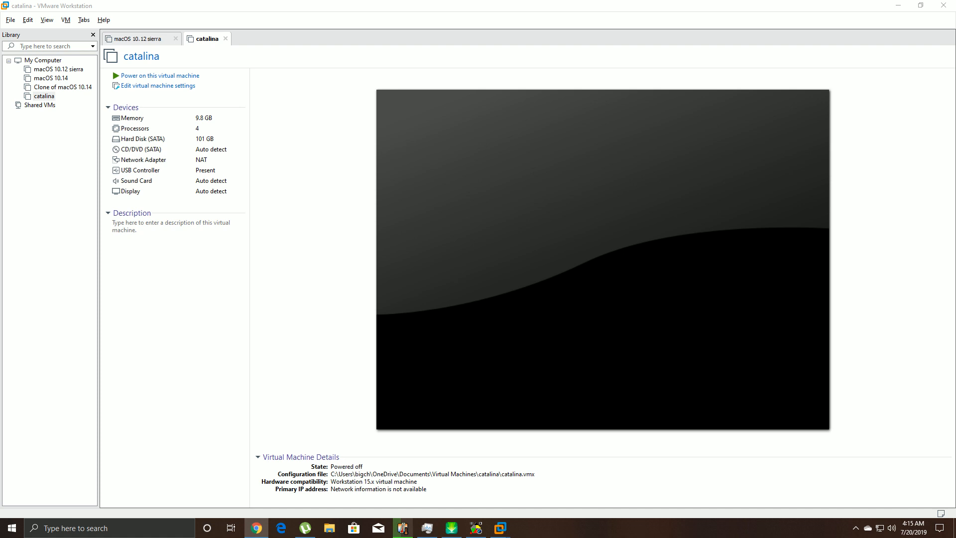
- Drop the 5.99 GB macOS Catalina Beta by Geekrar archive on the desktop and extract it to its own folder
{"action": "left_click", "coordinate": [329, 528]}
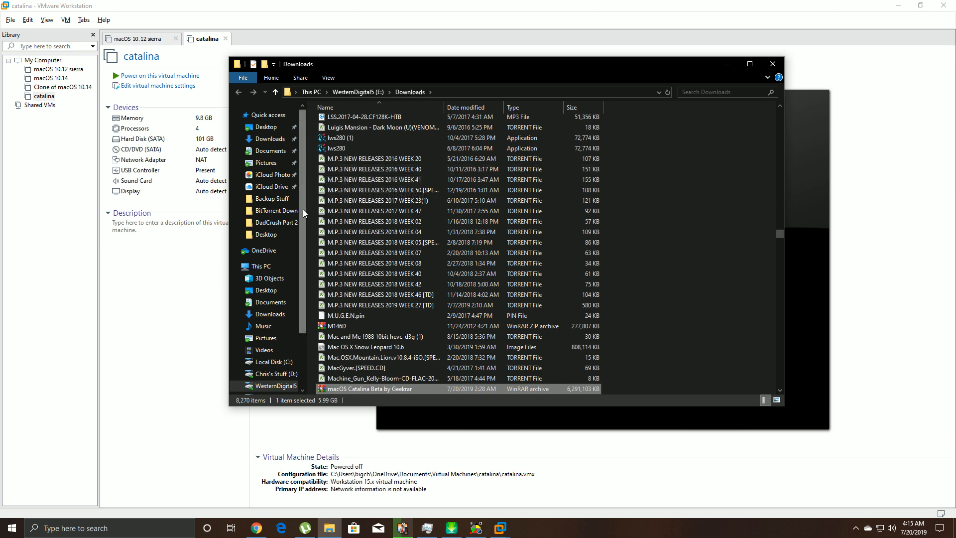
{"action": "left_click_drag", "start_coordinate": [303, 209], "coordinate": [307, 277]}
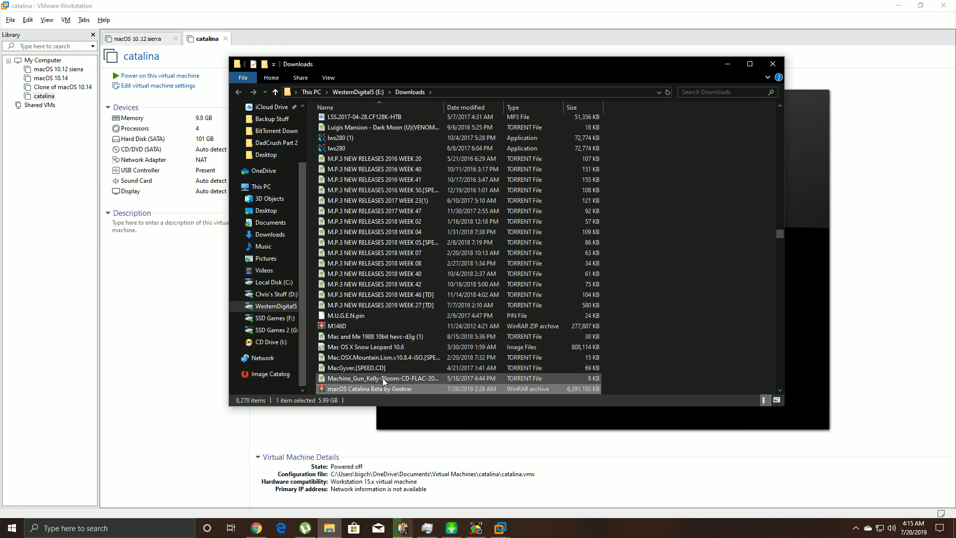
{"action": "right_click", "coordinate": [372, 390]}
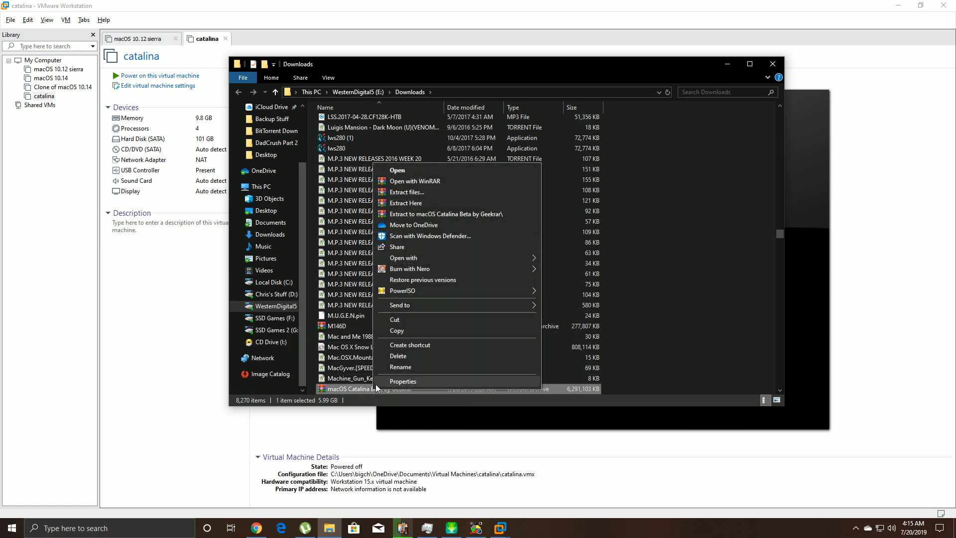
{"action": "left_click", "coordinate": [898, 6]}
{"action": "left_click_drag", "start_coordinate": [528, 64], "coordinate": [557, 56]}
{"action": "left_click_drag", "start_coordinate": [383, 387], "coordinate": [611, 378]}
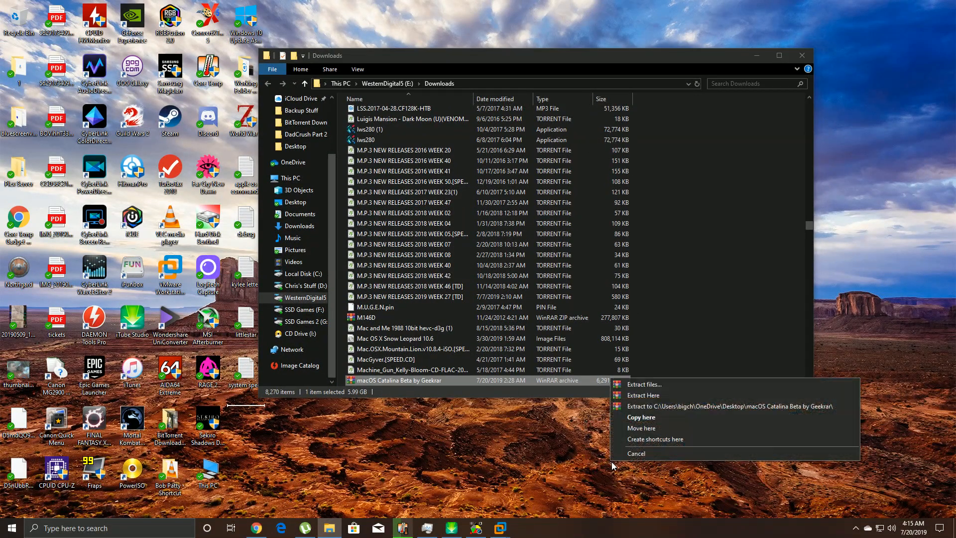
{"action": "left_click", "coordinate": [673, 405]}
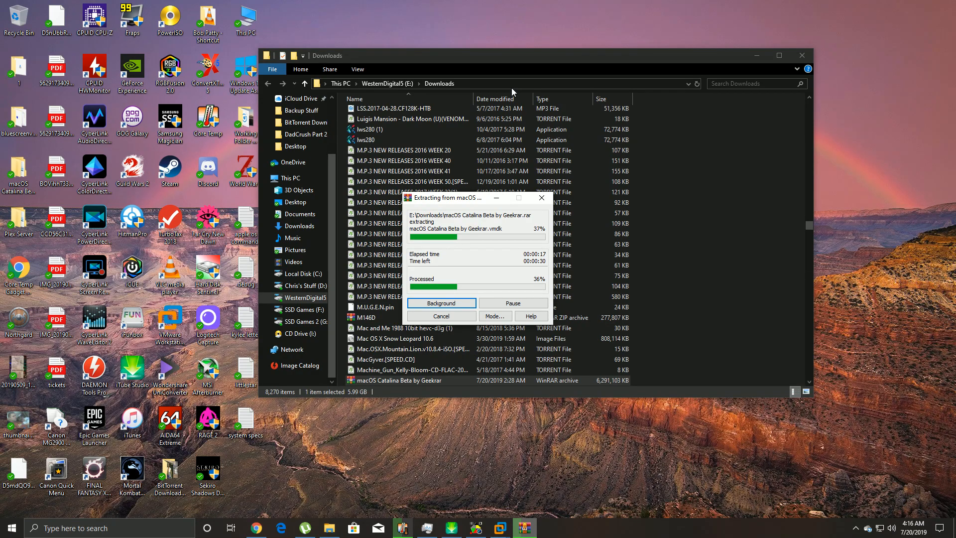
- Close the Downloads Explorer window once WinRAR finishes extracting the Catalina .vmdk
{"action": "left_click", "coordinate": [801, 55]}
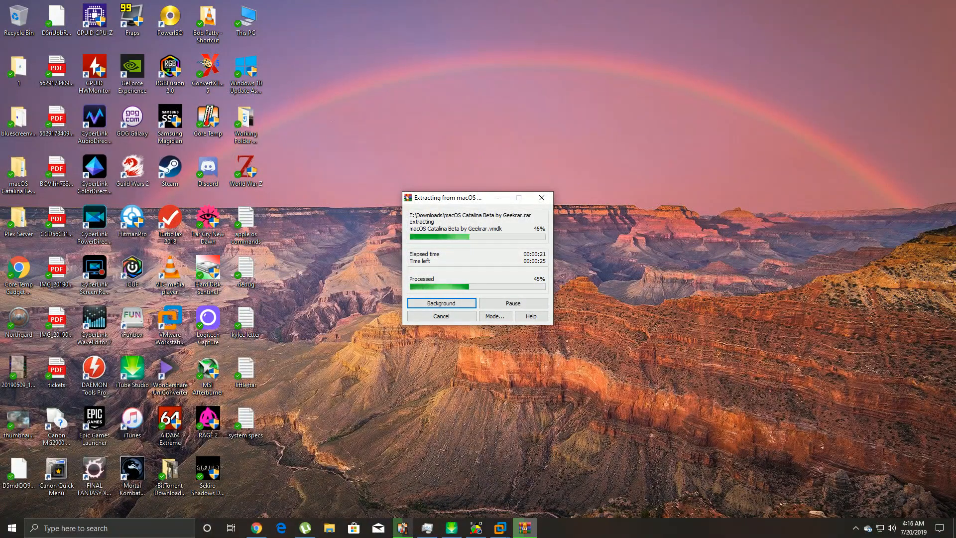
{"action": "left_click", "coordinate": [329, 527]}
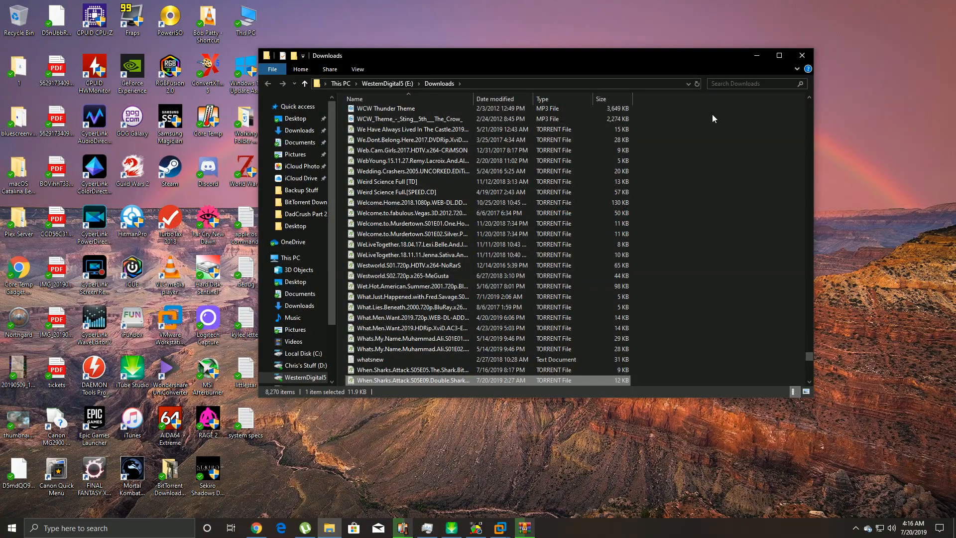
{"action": "left_click", "coordinate": [796, 59]}
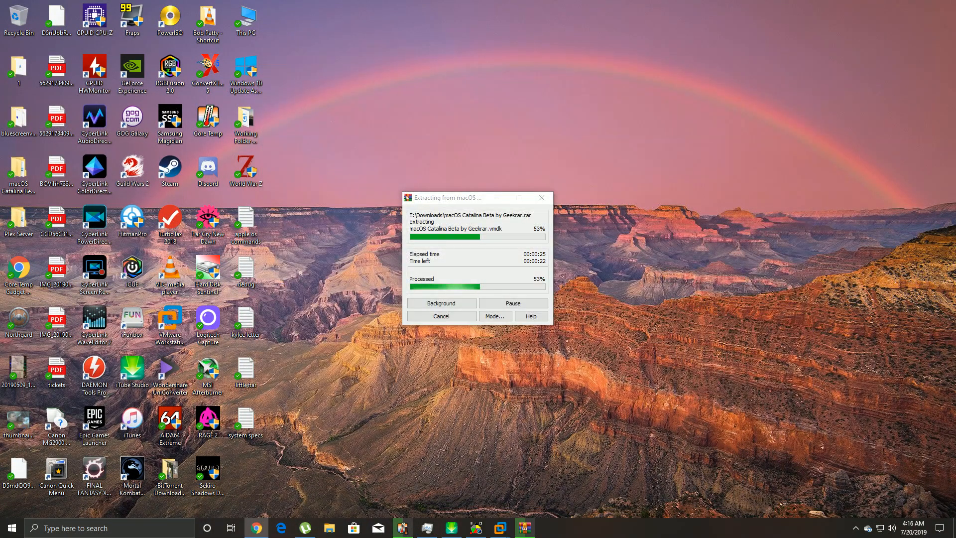
{"action": "key", "text": "alt+Tab"}
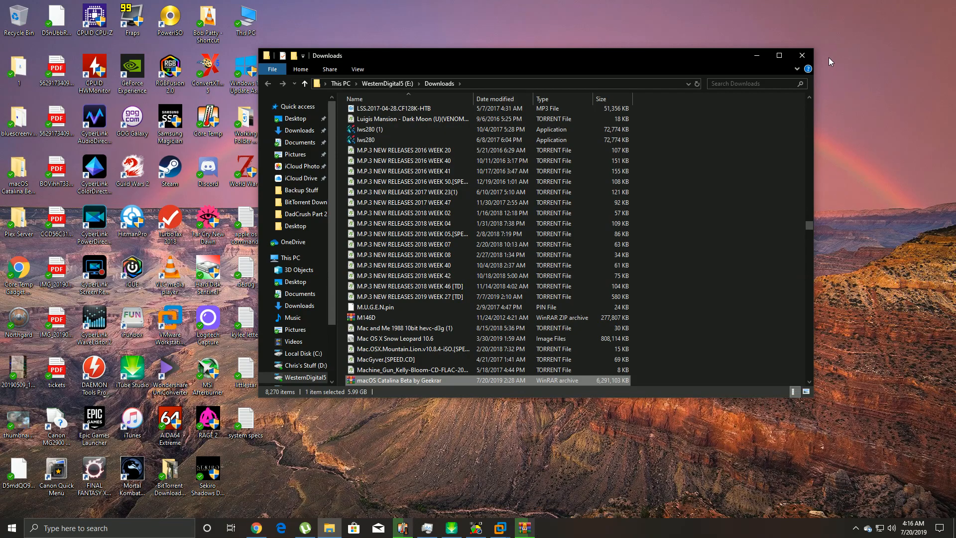
{"action": "left_click", "coordinate": [801, 56]}
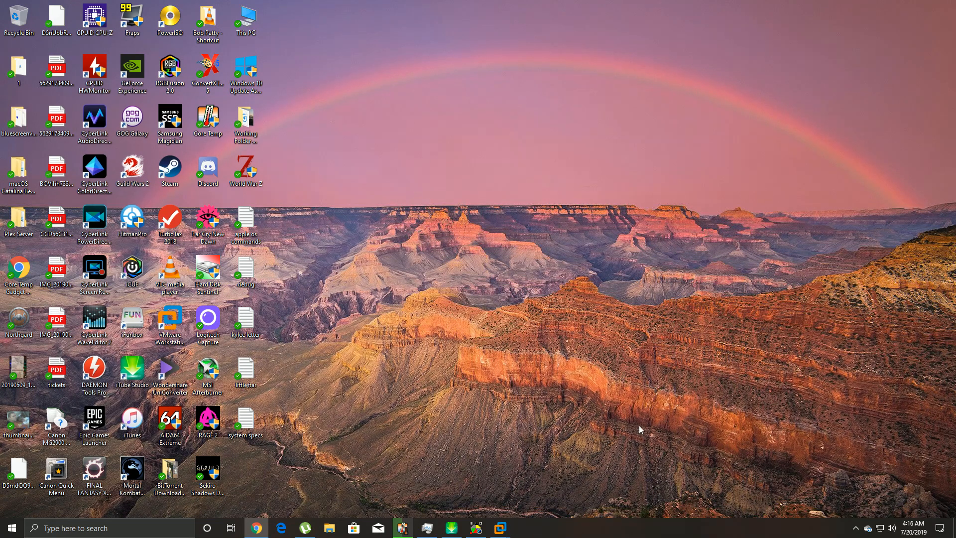
- Return to VMware Workstation and show the catalina virtual machine's details
{"action": "mouse_move", "coordinate": [500, 527]}
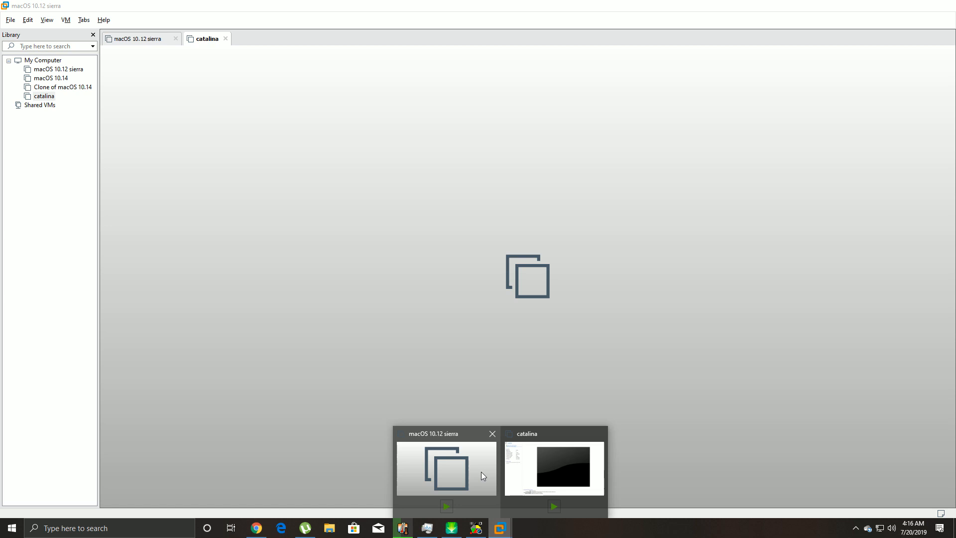
{"action": "left_click", "coordinate": [481, 471]}
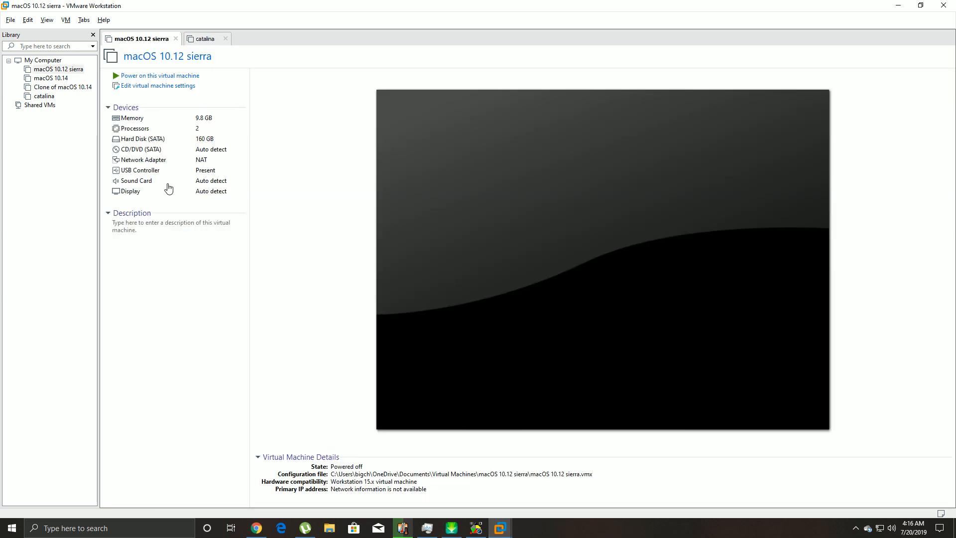
{"action": "left_click", "coordinate": [43, 96]}
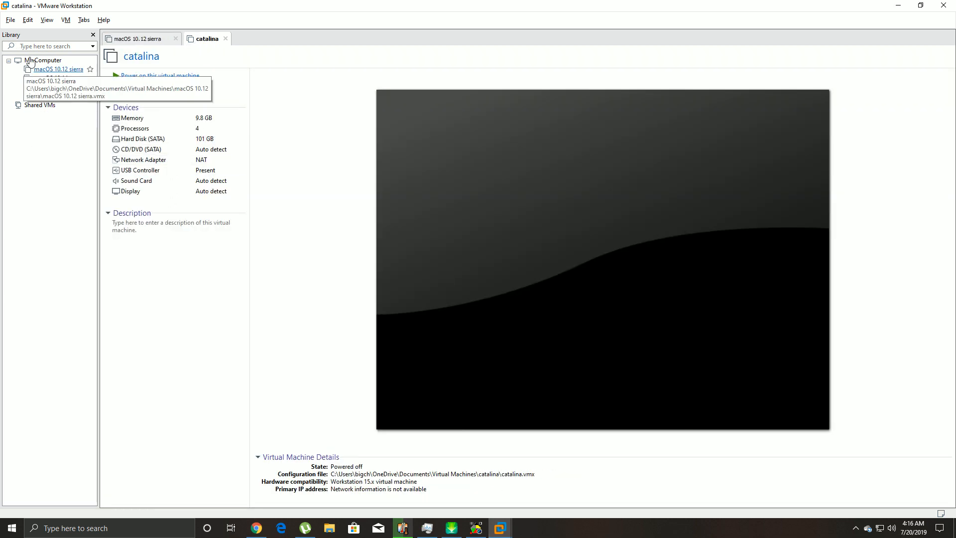
- Start a Custom new virtual machine with Workstation 15.x compatibility and the OS installed later
{"action": "left_click", "coordinate": [10, 20]}
{"action": "left_click", "coordinate": [30, 31]}
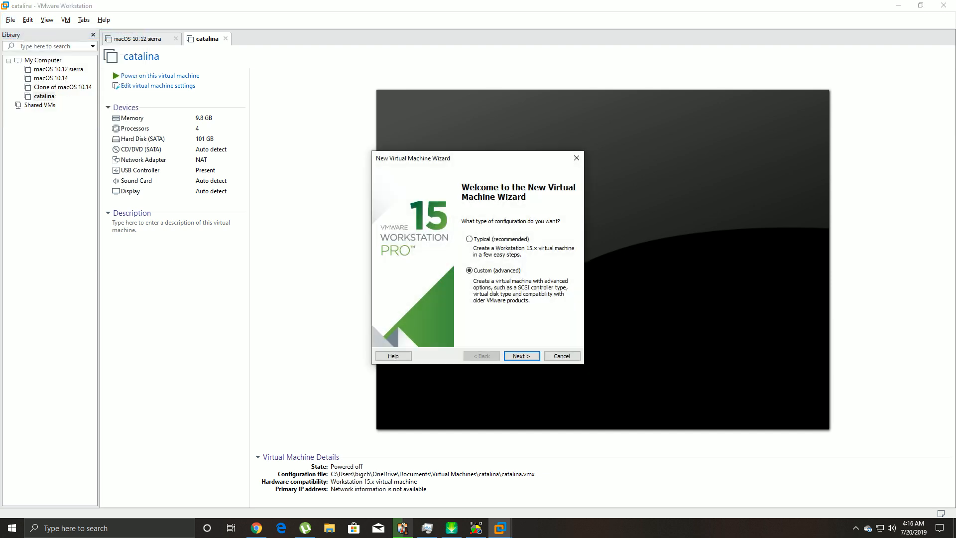
{"action": "left_click", "coordinate": [469, 240]}
{"action": "left_click", "coordinate": [470, 271]}
{"action": "left_click", "coordinate": [521, 355]}
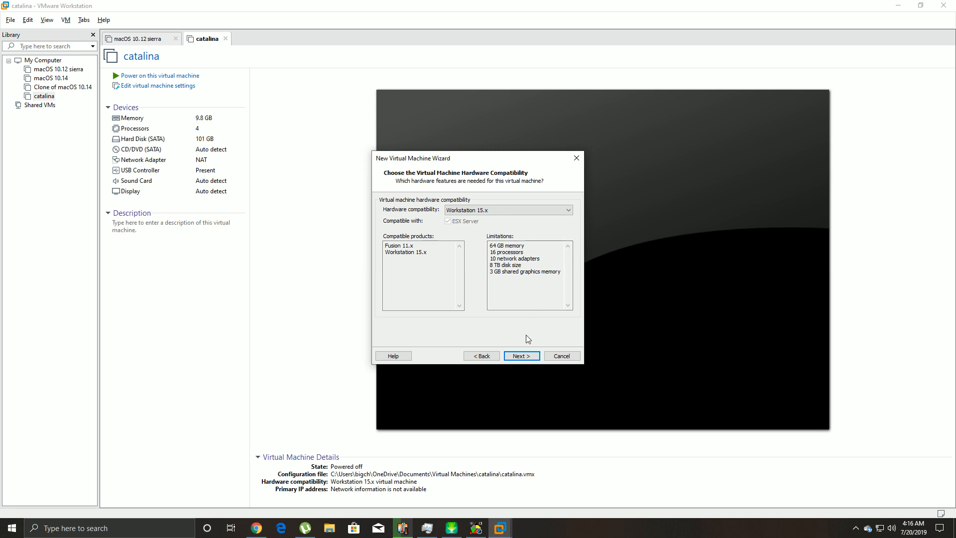
{"action": "left_click", "coordinate": [521, 355]}
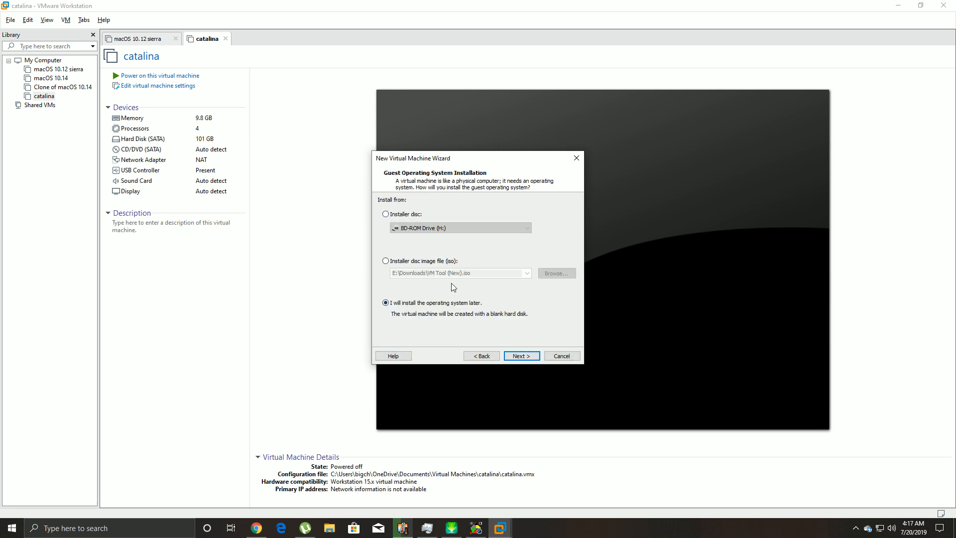
{"action": "left_click", "coordinate": [521, 354]}
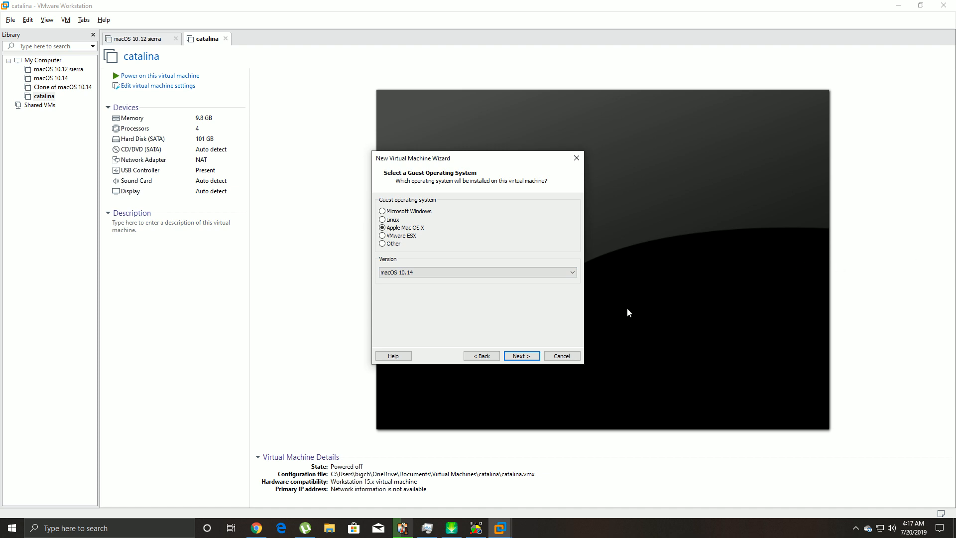
- Keep macOS 10.14 as the guest and name the virtual machine 'catalina demo'
{"action": "left_click", "coordinate": [521, 355]}
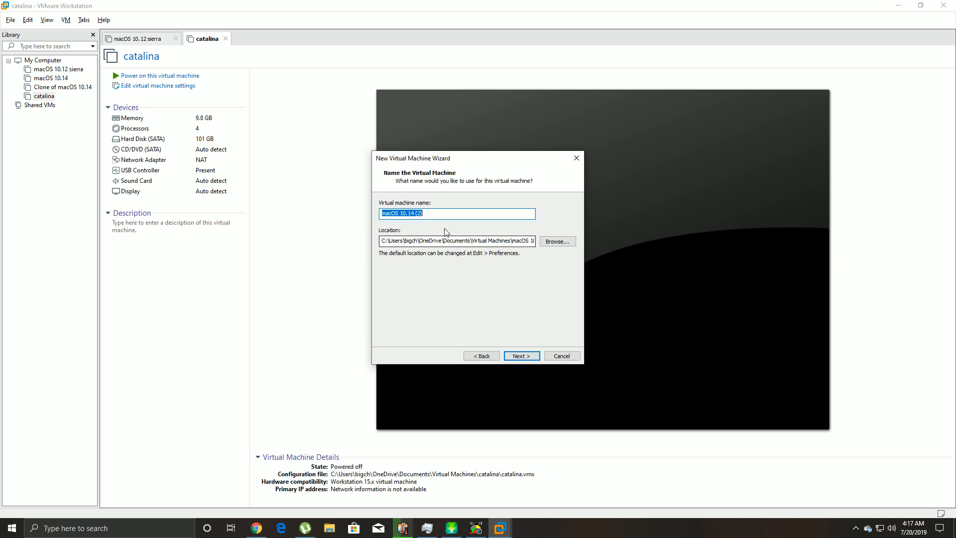
{"action": "left_click_drag", "start_coordinate": [439, 213], "coordinate": [286, 229]}
{"action": "type", "text": "c"}
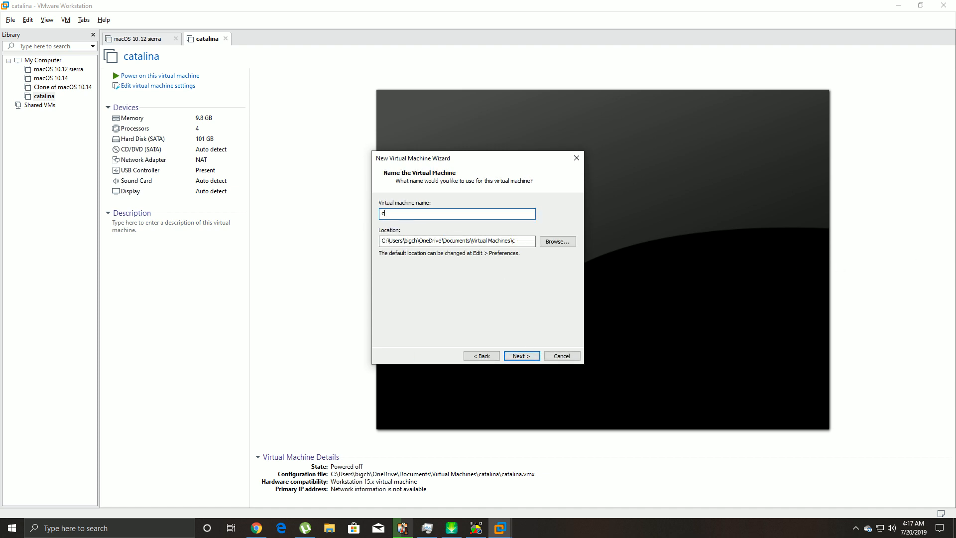
{"action": "type", "text": "atalina demo"}
{"action": "left_click", "coordinate": [524, 354]}
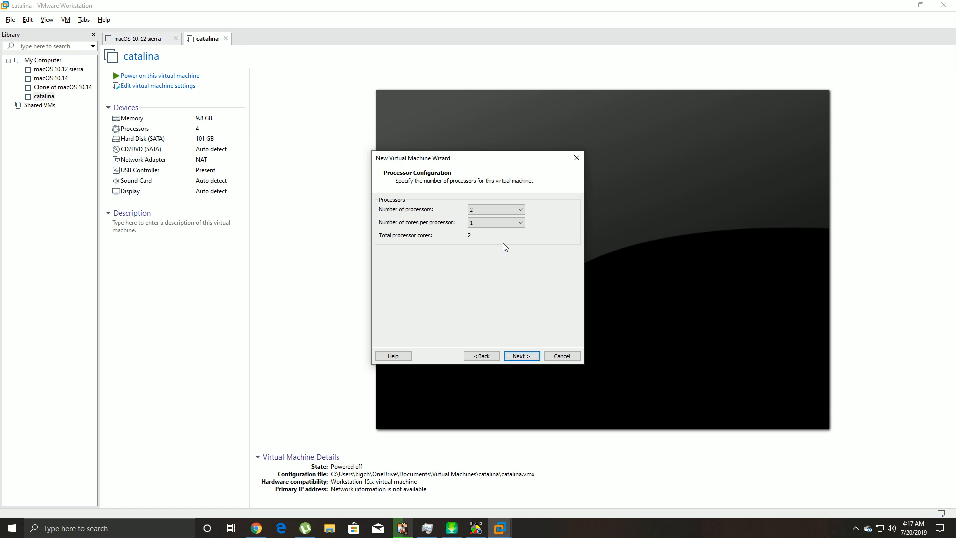
- Give it 2 cores per processor (4 total) and 10000 MB of memory
{"action": "left_click", "coordinate": [501, 223]}
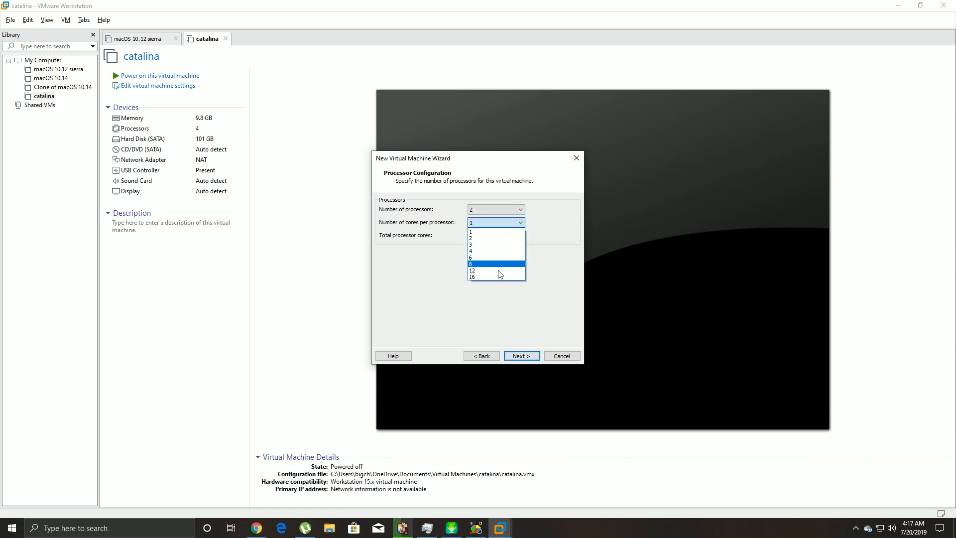
{"action": "left_click", "coordinate": [487, 239]}
{"action": "left_click", "coordinate": [520, 355]}
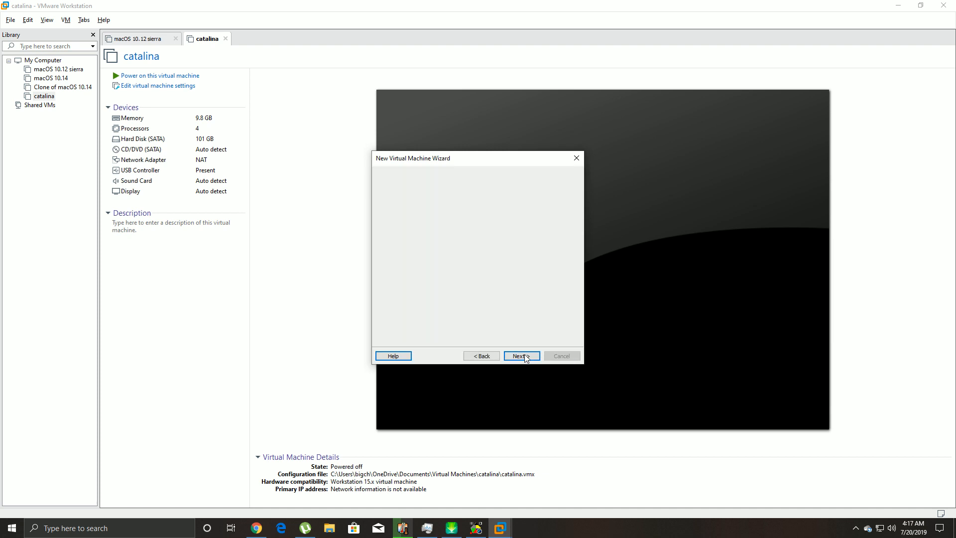
{"action": "type", "text": "10000"}
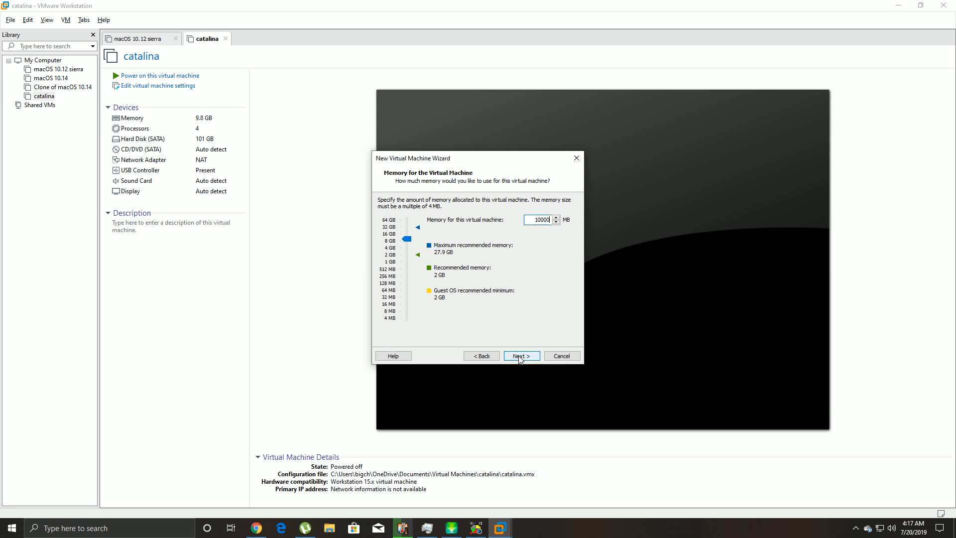
{"action": "left_click", "coordinate": [519, 357]}
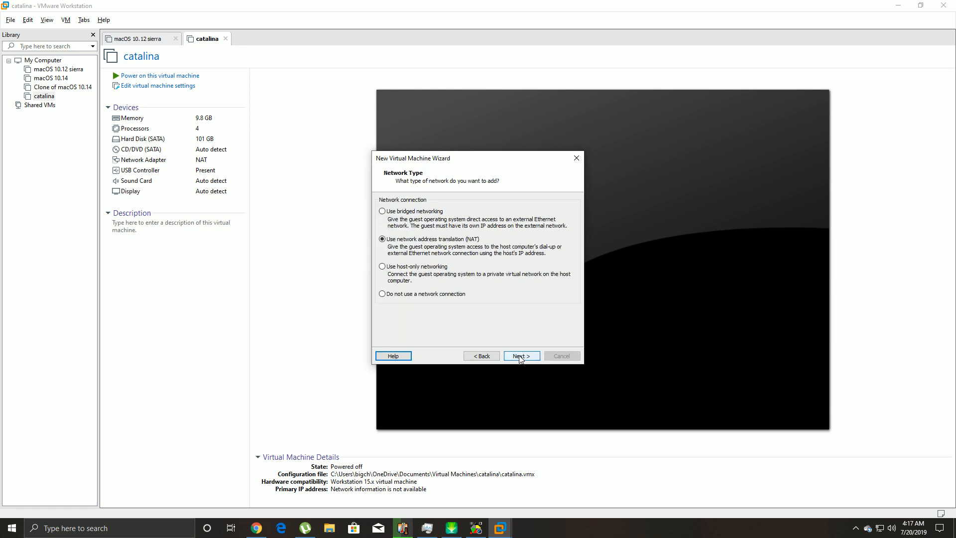
- Keep NAT, LSI Logic and SATA, and create a new single-file 40 GB disk, 'catalina demo.vmdk'
{"action": "left_click", "coordinate": [535, 358]}
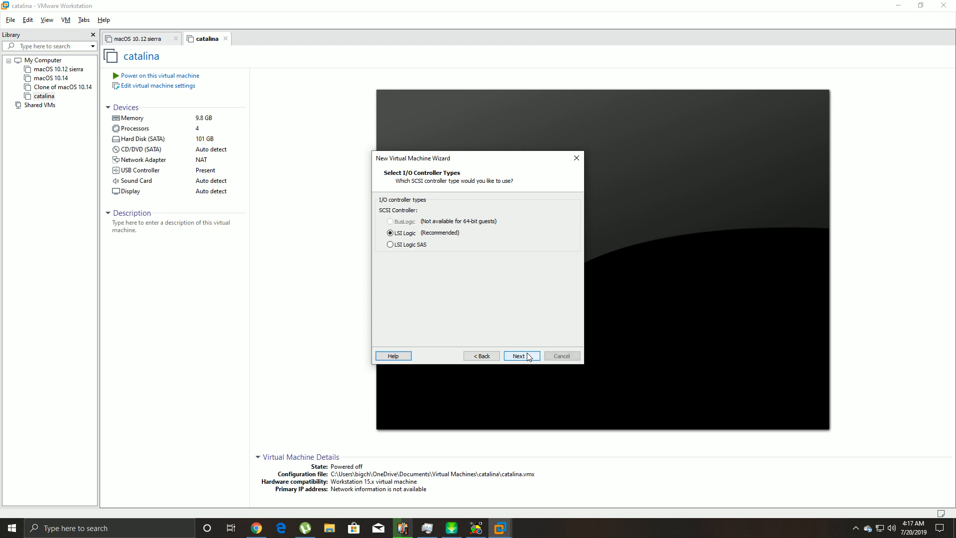
{"action": "left_click", "coordinate": [522, 355]}
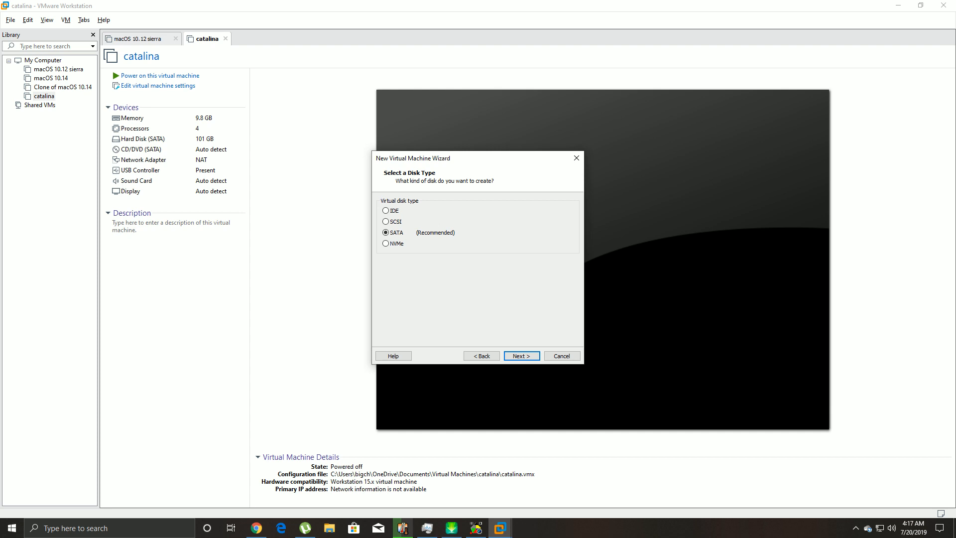
{"action": "left_click", "coordinate": [522, 355]}
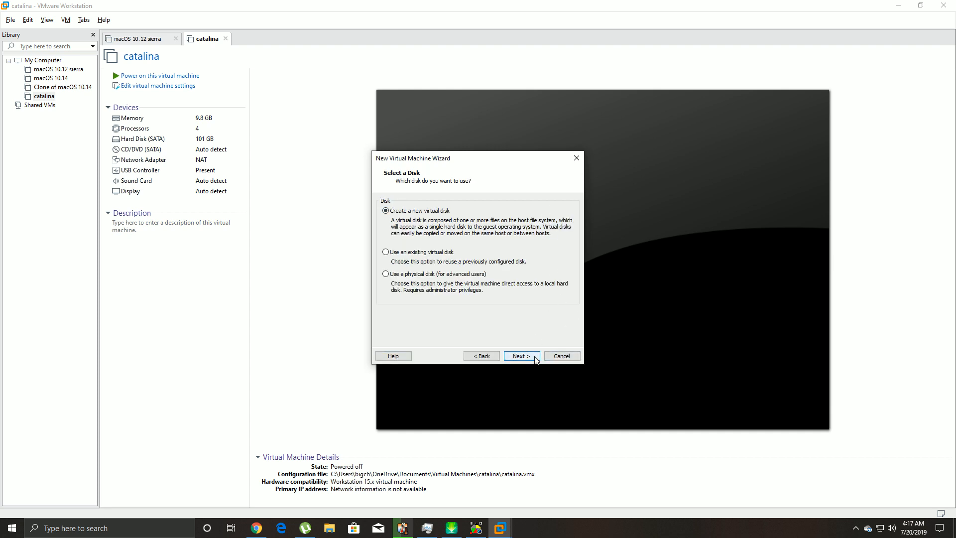
{"action": "left_click", "coordinate": [521, 355]}
{"action": "left_click", "coordinate": [397, 272]}
{"action": "left_click", "coordinate": [530, 356]}
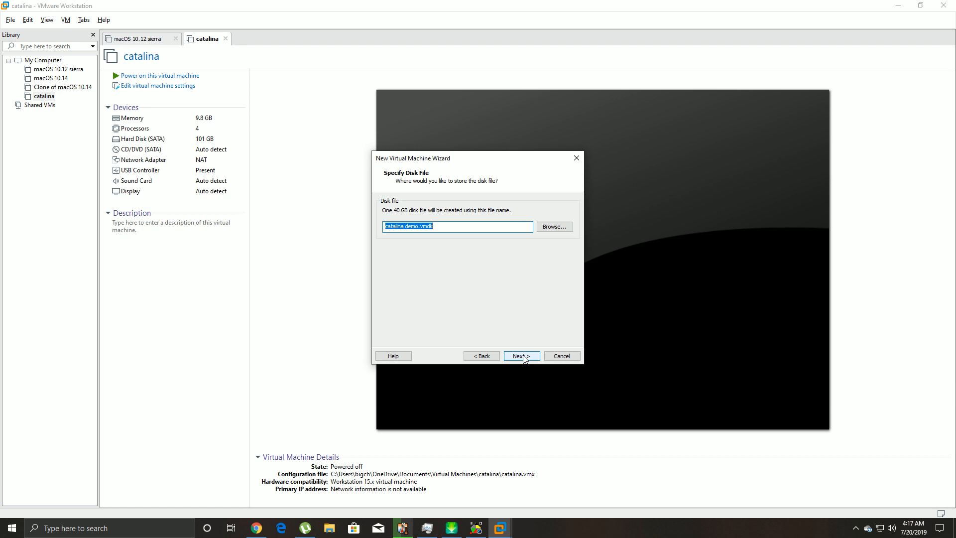
{"action": "left_click", "coordinate": [523, 356]}
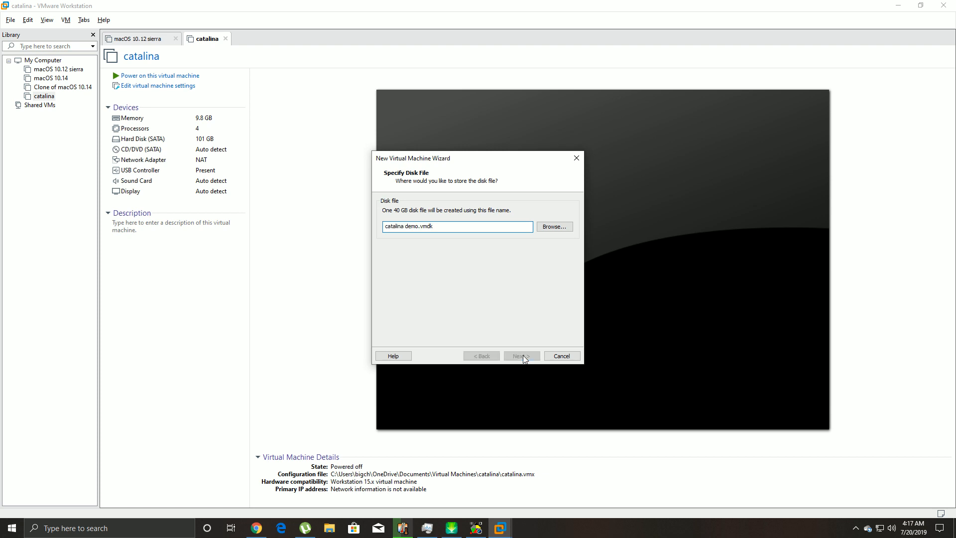
{"action": "left_click", "coordinate": [521, 356]}
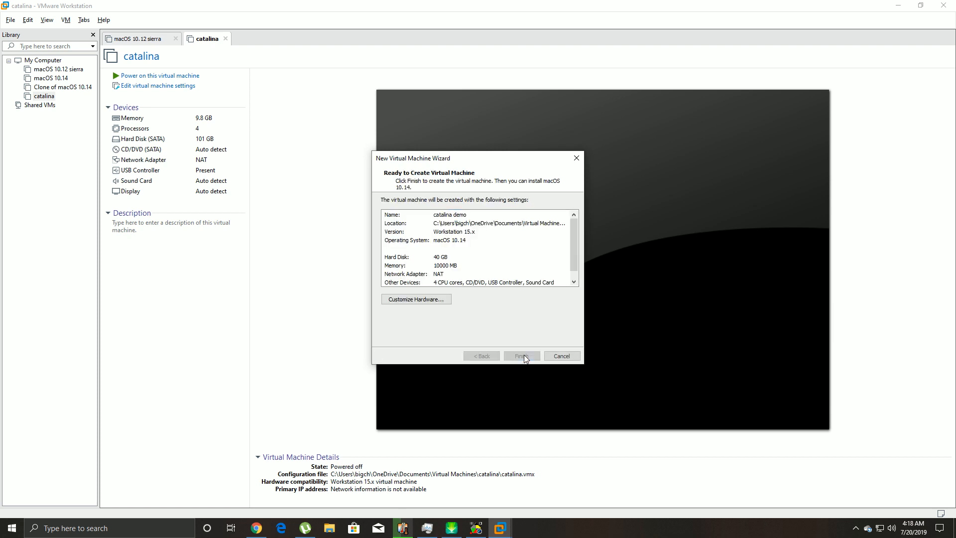
{"action": "left_click", "coordinate": [169, 90]}
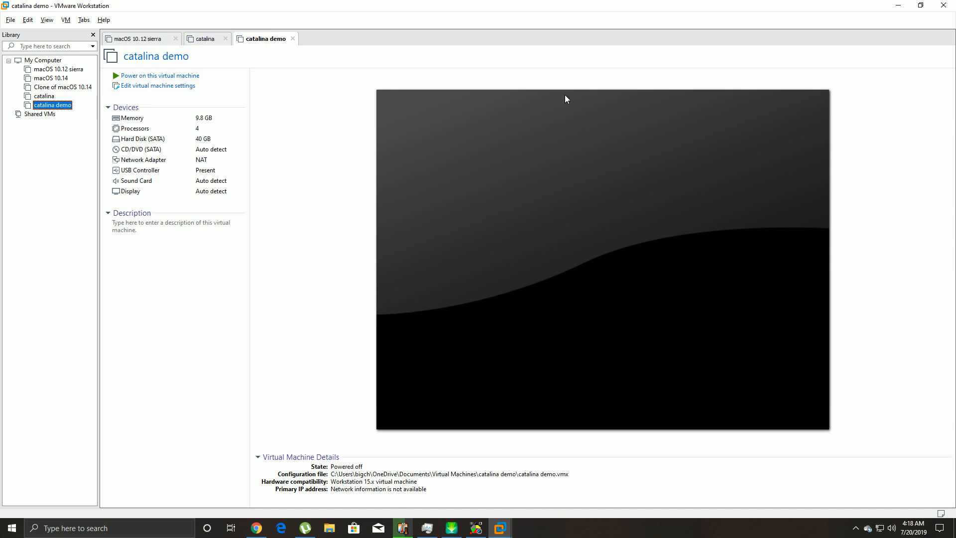
- Open catalina demo's Virtual Machine Settings dialog, showing 10000 MB memory
{"action": "left_click", "coordinate": [187, 87]}
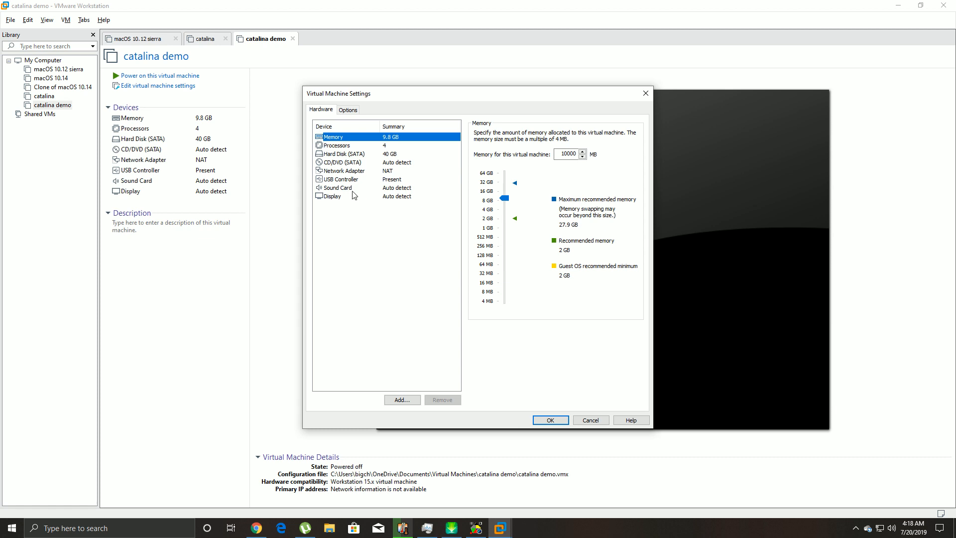
- Remove the 40 GB hard disk and add a SATA hard disk that uses an existing virtual disk
{"action": "left_click", "coordinate": [356, 156]}
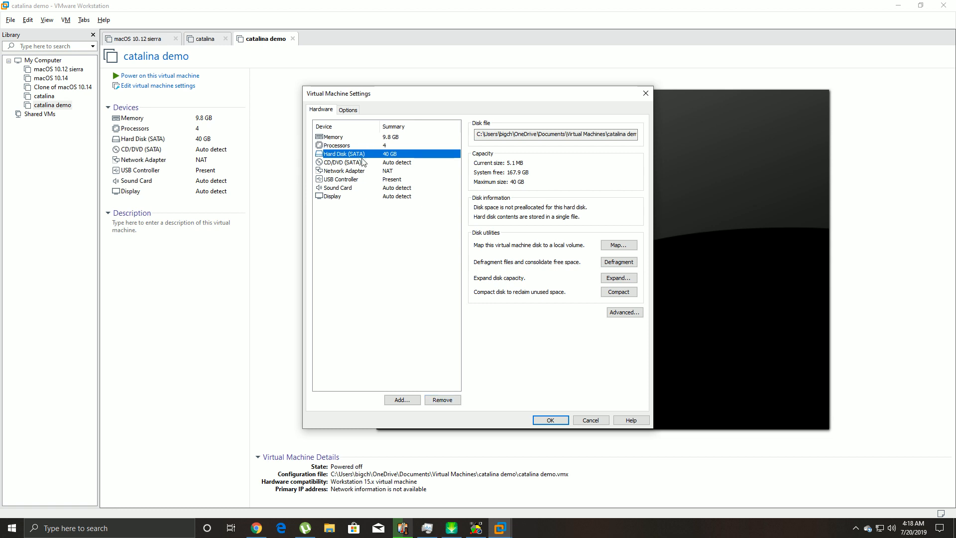
{"action": "left_click", "coordinate": [443, 400]}
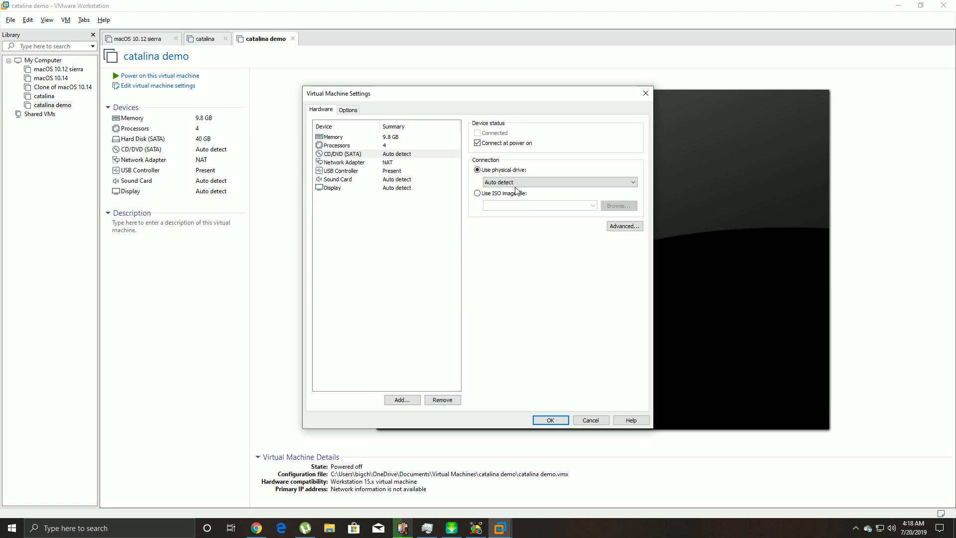
{"action": "left_click", "coordinate": [402, 400]}
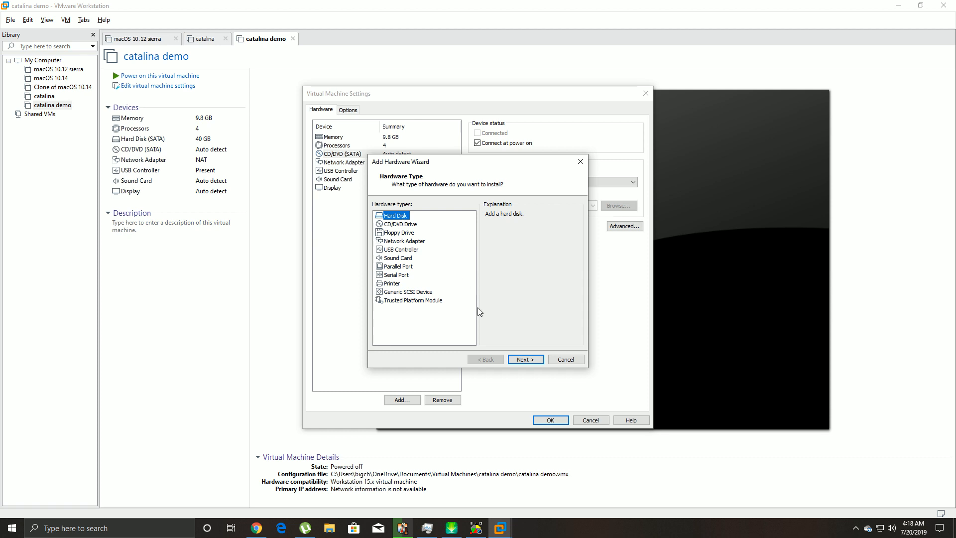
{"action": "left_click", "coordinate": [521, 360]}
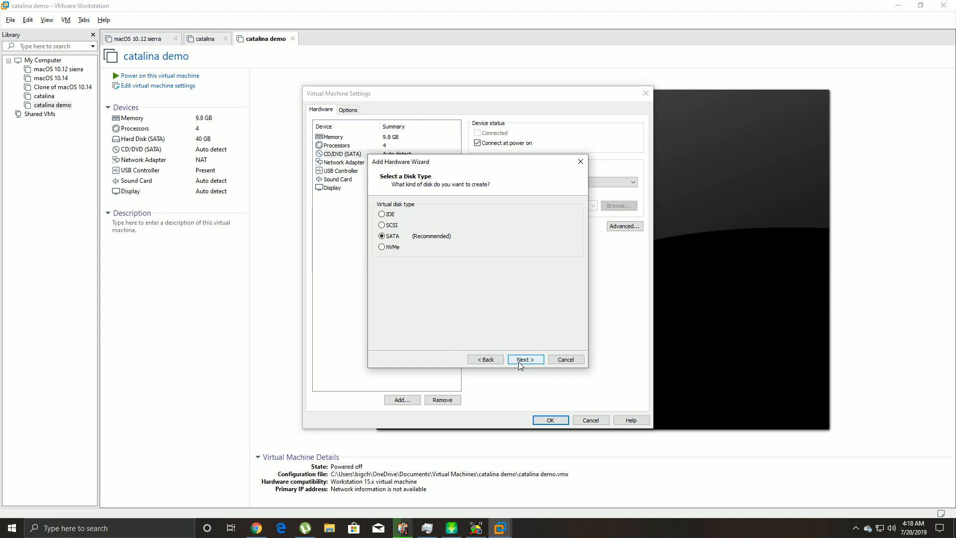
{"action": "left_click", "coordinate": [518, 361]}
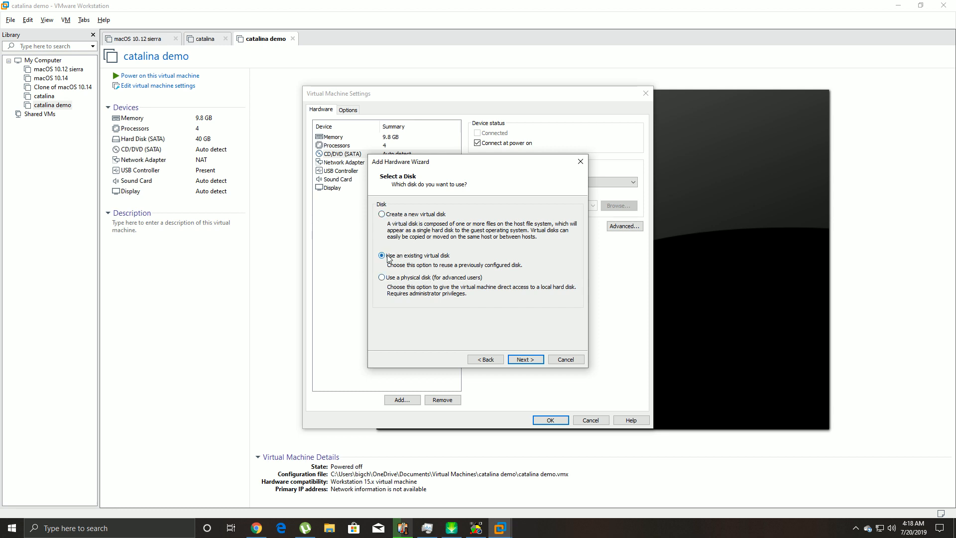
{"action": "left_click", "coordinate": [532, 362]}
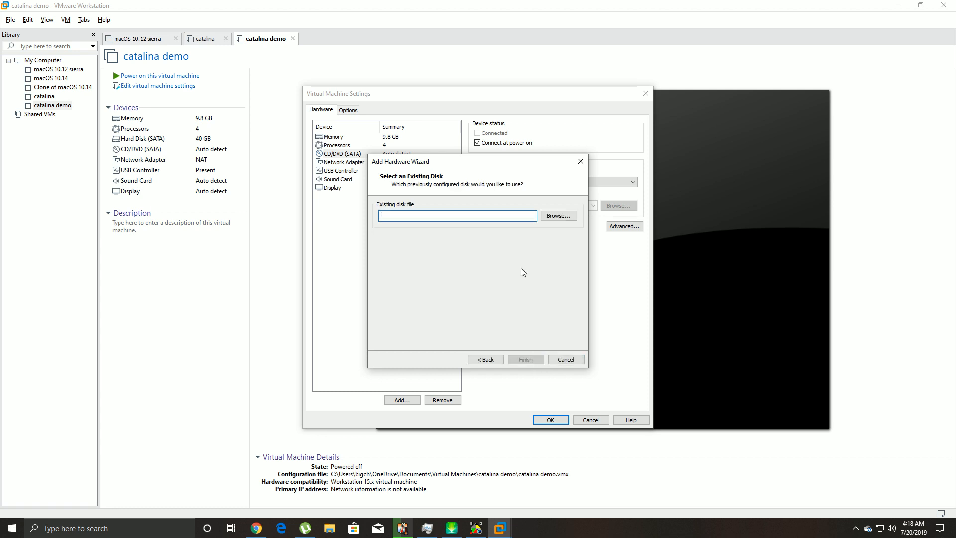
- Choose the Catalina .vmdk from the desktop macOS Catalina Beta by Geekrar folder
{"action": "left_click", "coordinate": [558, 216]}
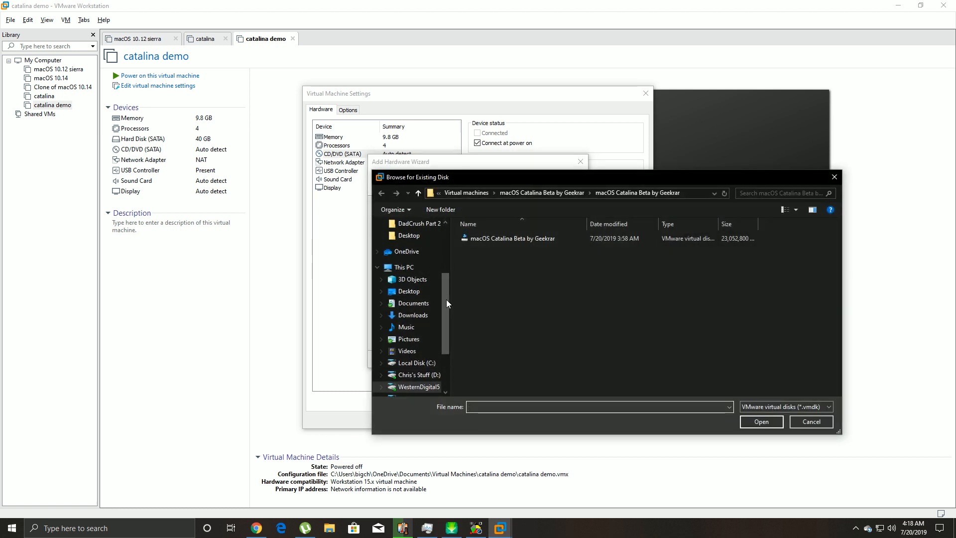
{"action": "left_click", "coordinate": [408, 291]}
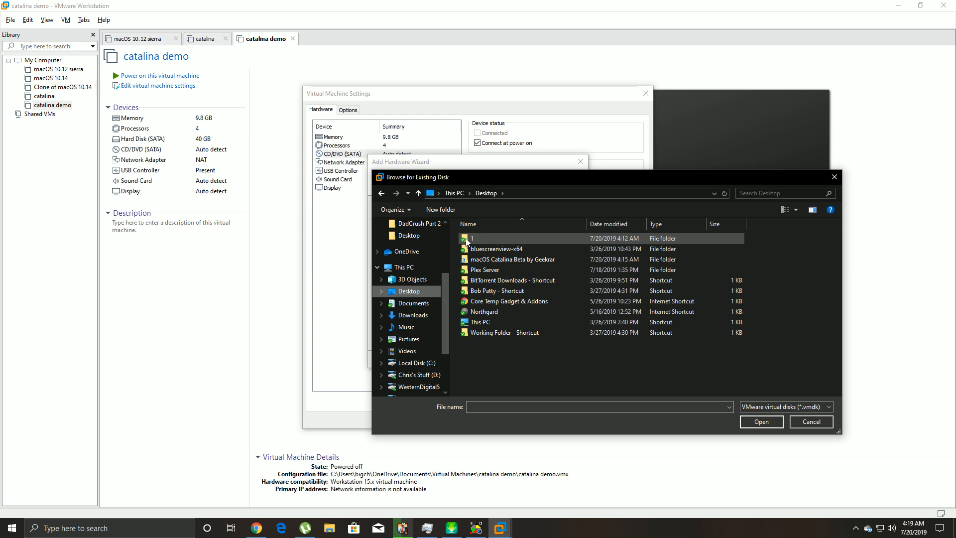
{"action": "double_click", "coordinate": [499, 260]}
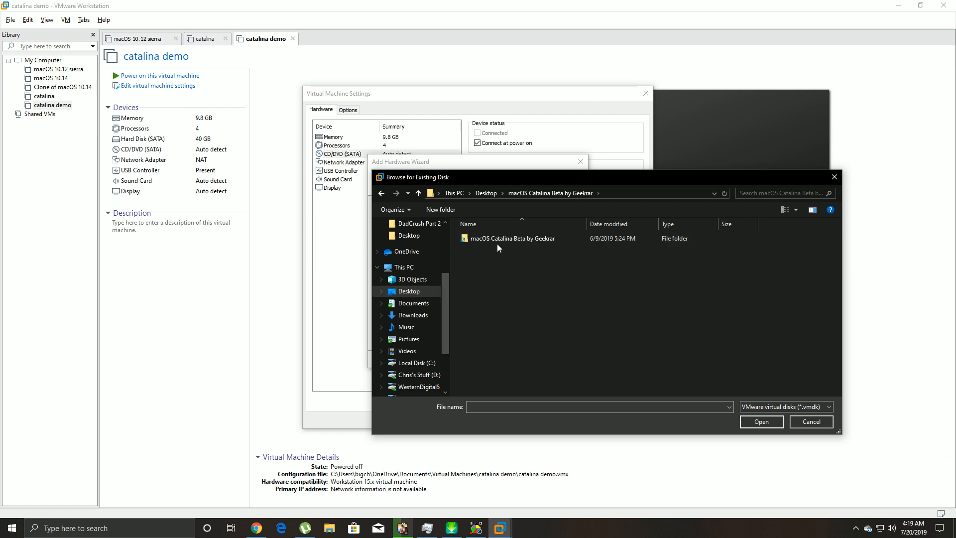
{"action": "double_click", "coordinate": [497, 238]}
{"action": "left_click", "coordinate": [497, 240]}
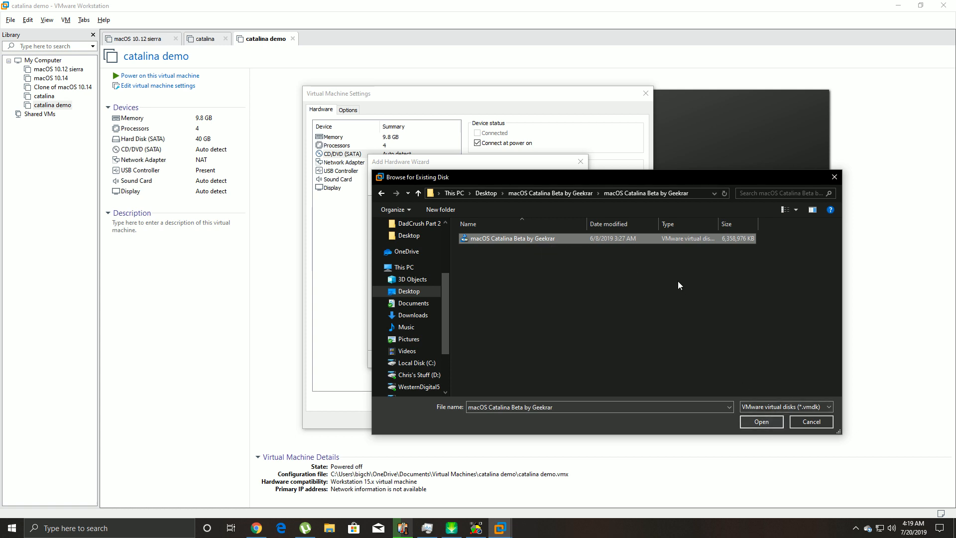
{"action": "left_click", "coordinate": [763, 424]}
- Finish adding the Catalina disk and keep its existing format in the convert prompt
{"action": "left_click", "coordinate": [533, 360]}
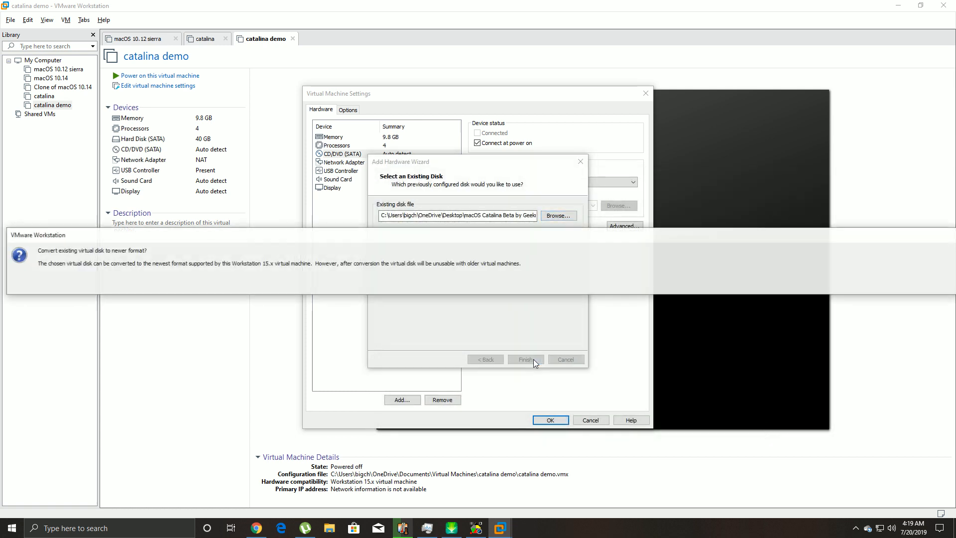
{"action": "left_click_drag", "start_coordinate": [524, 256], "coordinate": [1, 216]}
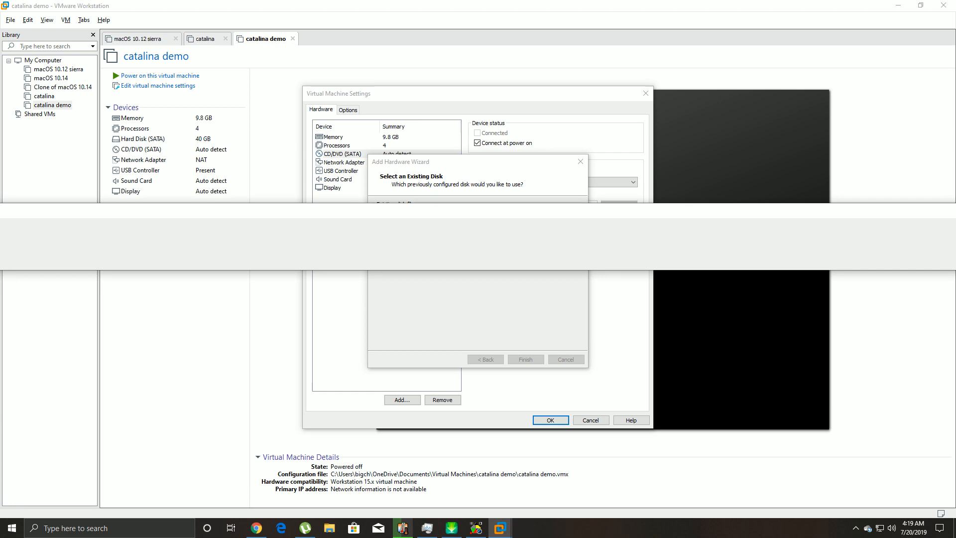
{"action": "left_click_drag", "start_coordinate": [201, 222], "coordinate": [514, 209]}
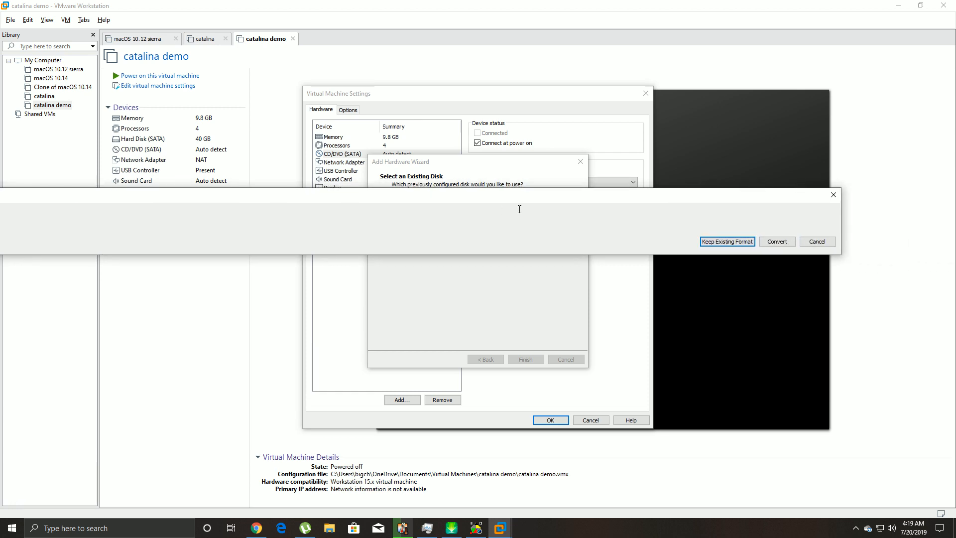
{"action": "left_click", "coordinate": [714, 243]}
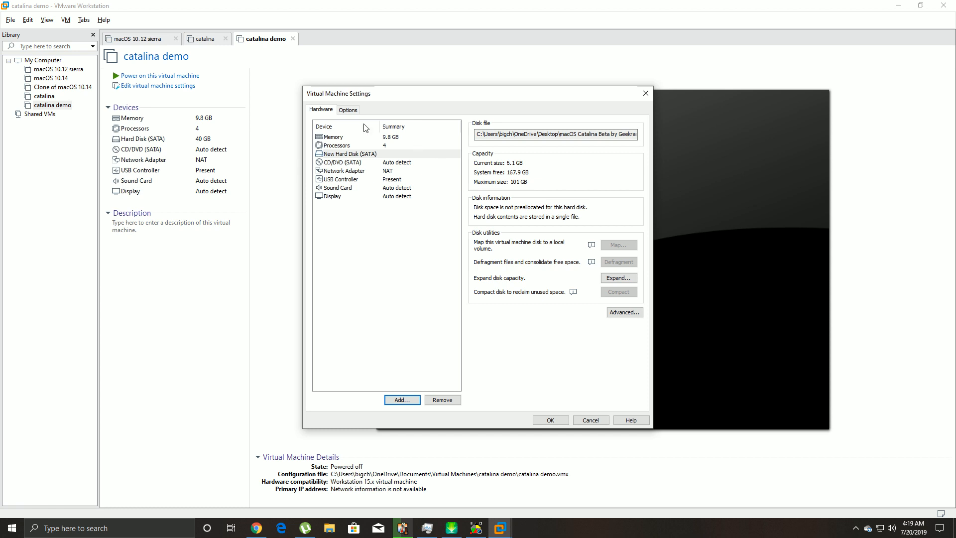
- Set the guest OS to Microsoft Windows, save the settings, and close VMware Workstation
{"action": "left_click", "coordinate": [343, 112]}
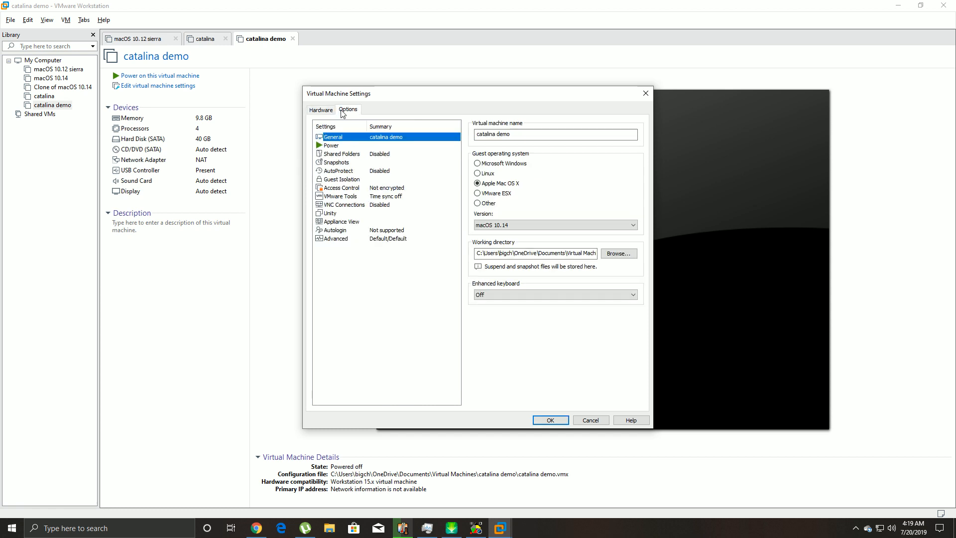
{"action": "left_click", "coordinate": [478, 164]}
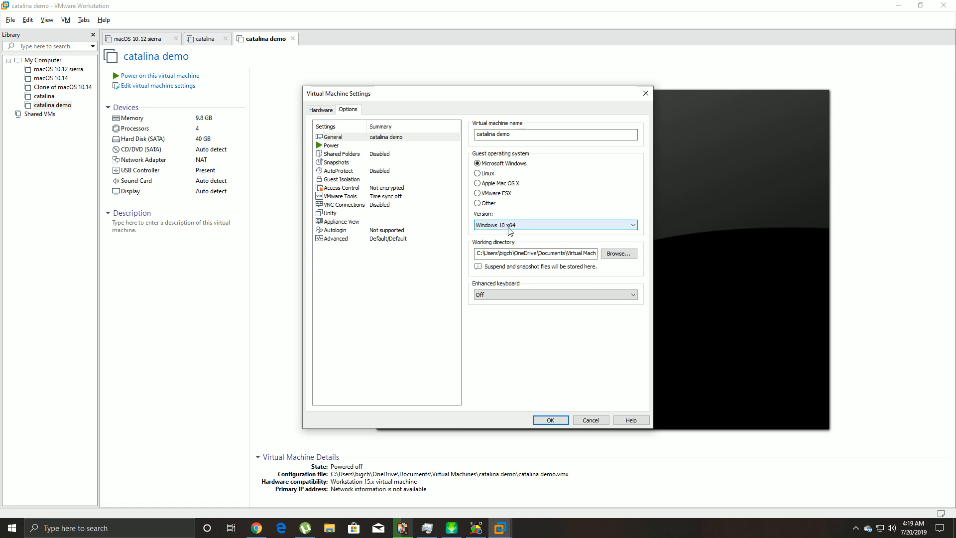
{"action": "left_click", "coordinate": [550, 420]}
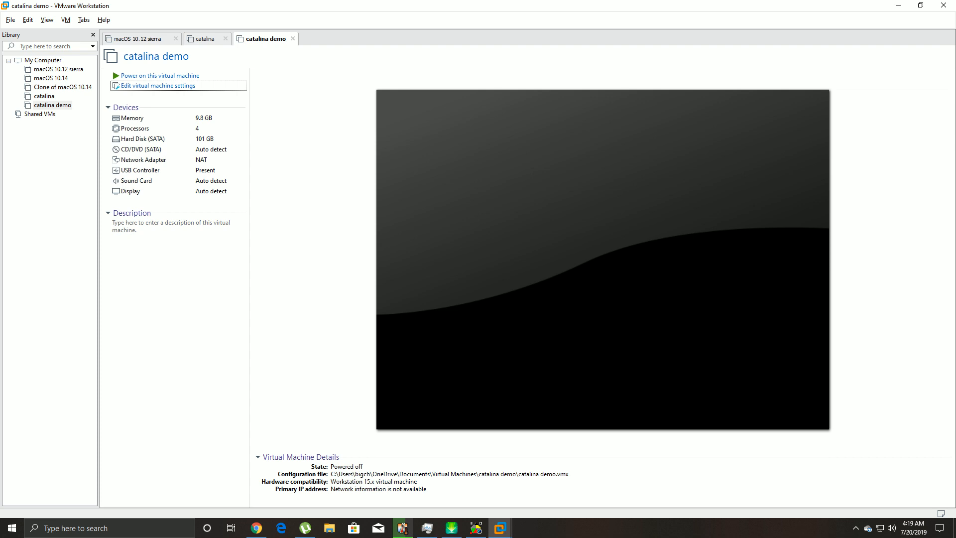
{"action": "left_click", "coordinate": [943, 6]}
- Check desktop folder 1, then browse from This PC to OneDrive's Documents folder
{"action": "double_click", "coordinate": [18, 69]}
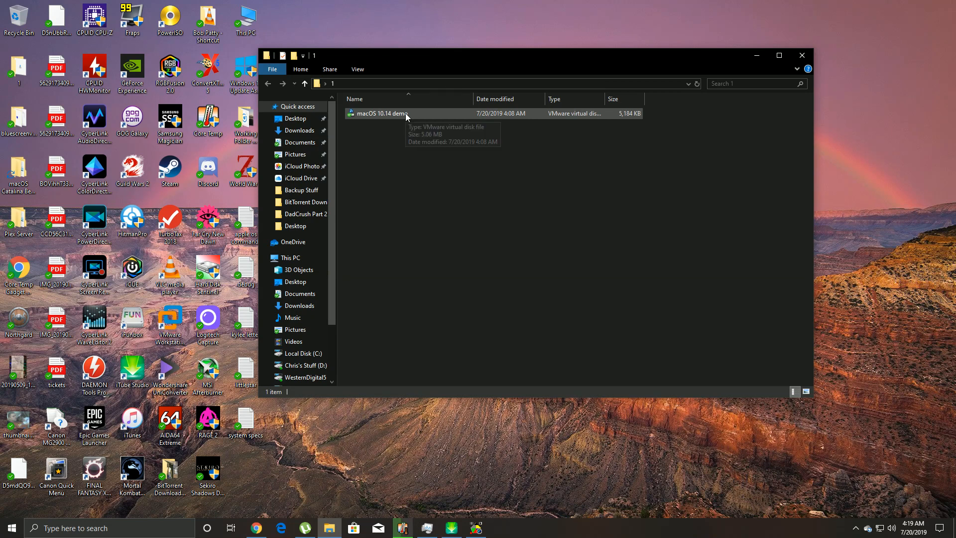
{"action": "left_click", "coordinate": [799, 57]}
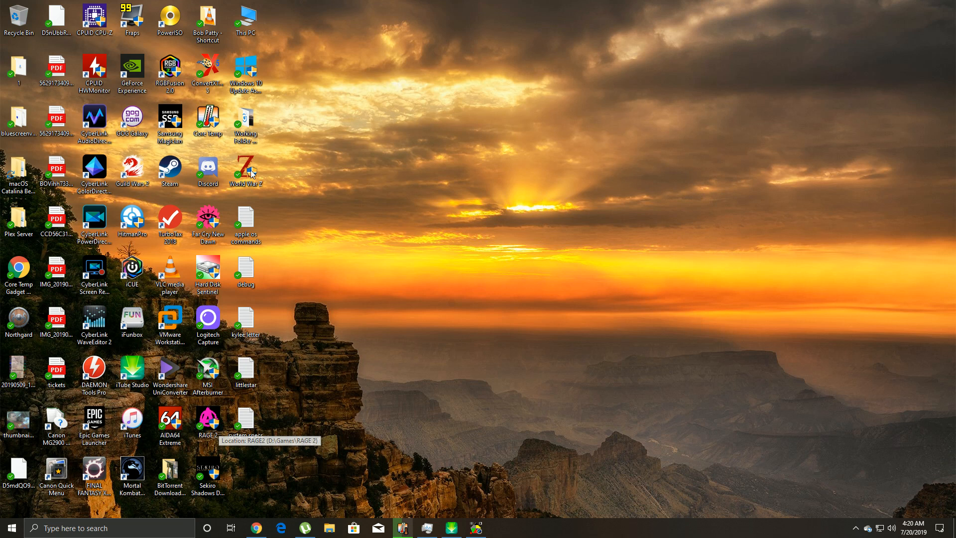
{"action": "double_click", "coordinate": [245, 19]}
{"action": "double_click", "coordinate": [517, 215]}
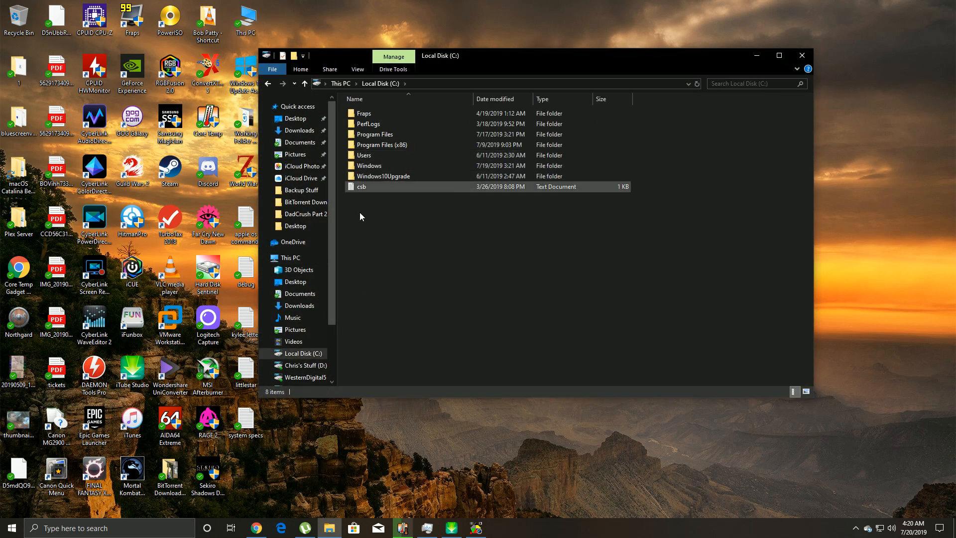
{"action": "left_click", "coordinate": [292, 242]}
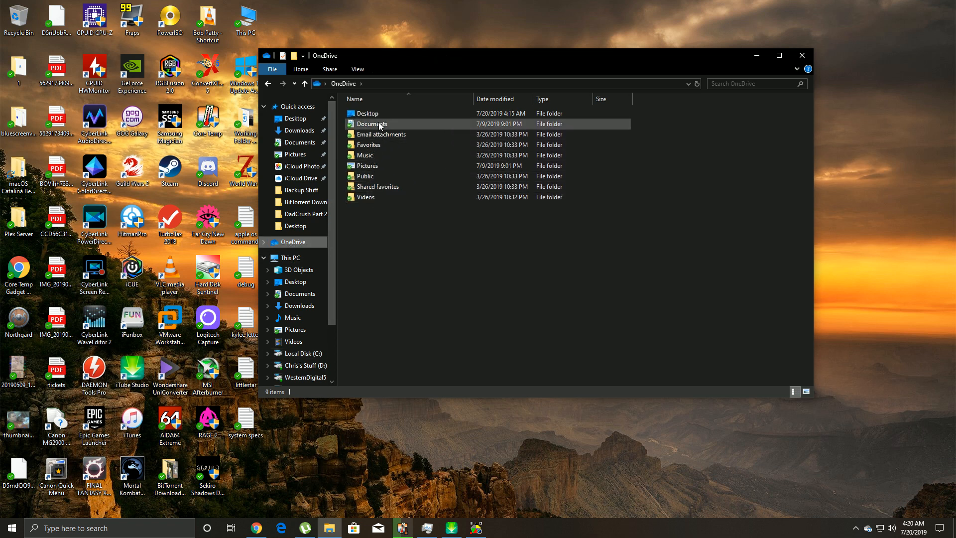
{"action": "double_click", "coordinate": [365, 124]}
- Open Virtual Machines > catalina demo to see its four VMware files
{"action": "scroll", "coordinate": [477, 288], "scroll_direction": "down", "scroll_amount": 5}
{"action": "scroll", "coordinate": [477, 288], "scroll_direction": "down", "scroll_amount": 4}
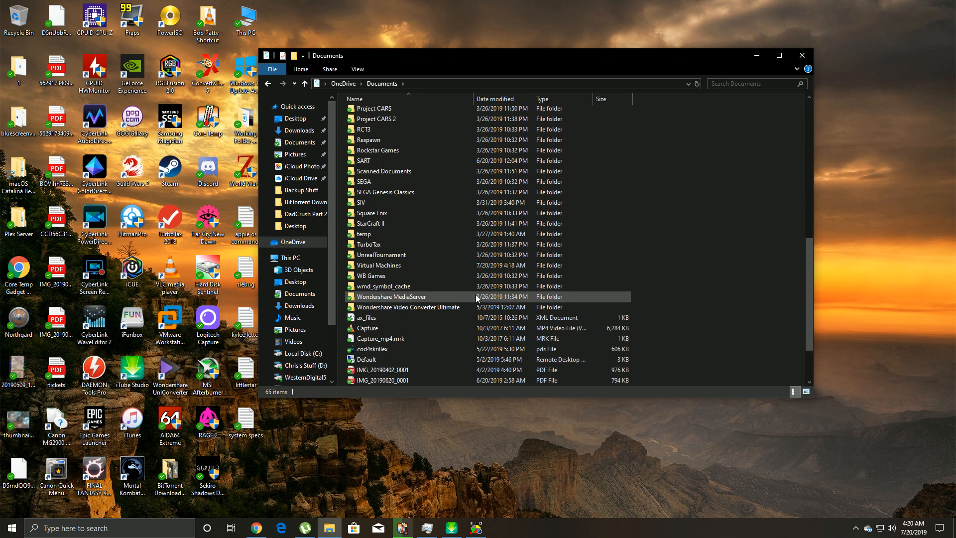
{"action": "scroll", "coordinate": [475, 294], "scroll_direction": "up", "scroll_amount": 5}
{"action": "scroll", "coordinate": [473, 298], "scroll_direction": "down", "scroll_amount": 2}
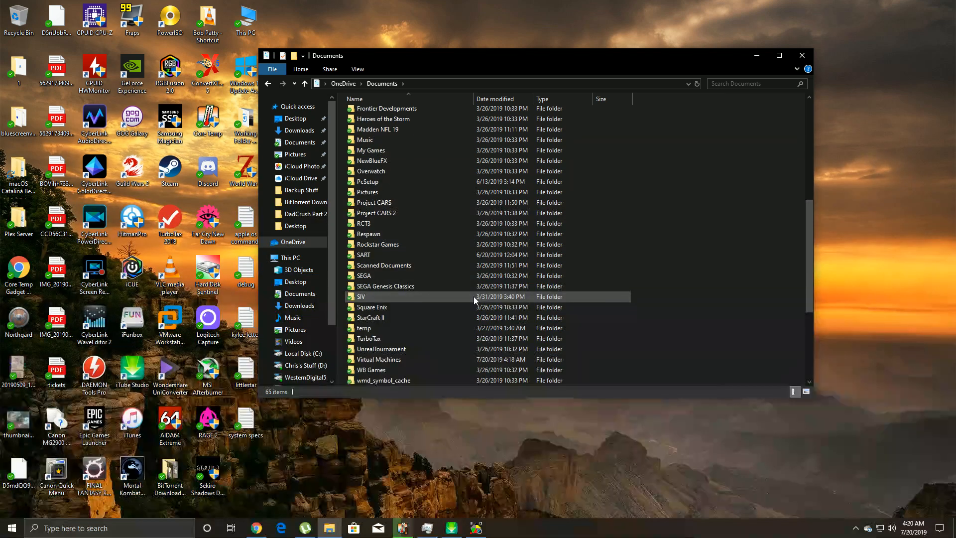
{"action": "double_click", "coordinate": [403, 361]}
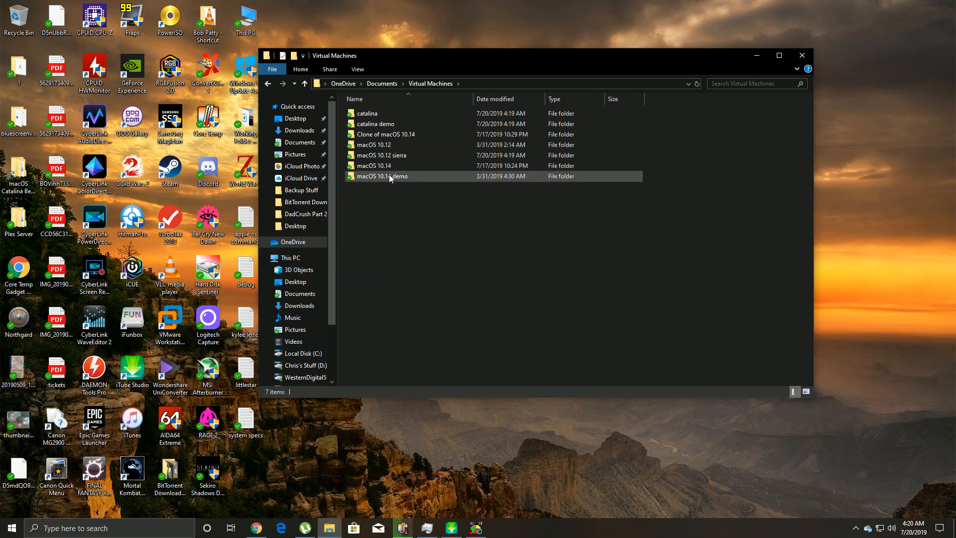
{"action": "double_click", "coordinate": [384, 123]}
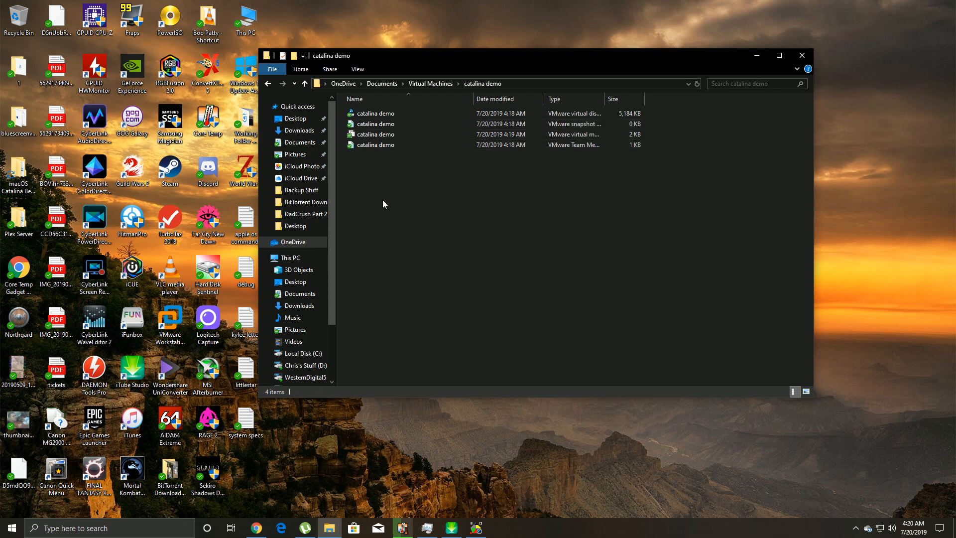
{"action": "left_click_drag", "start_coordinate": [448, 53], "coordinate": [471, 42]}
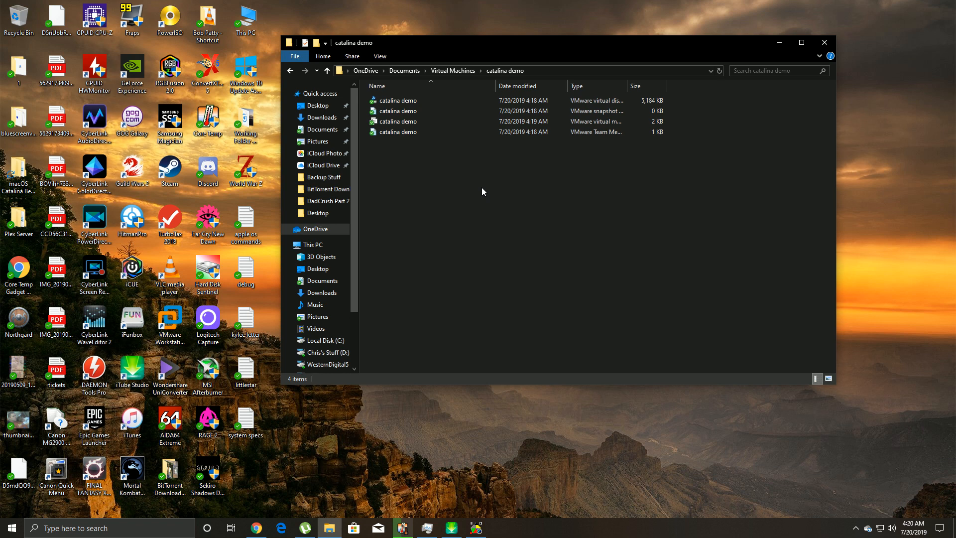
- Check the Properties of the catalina demo .vmx file, then close them
{"action": "right_click", "coordinate": [400, 121]}
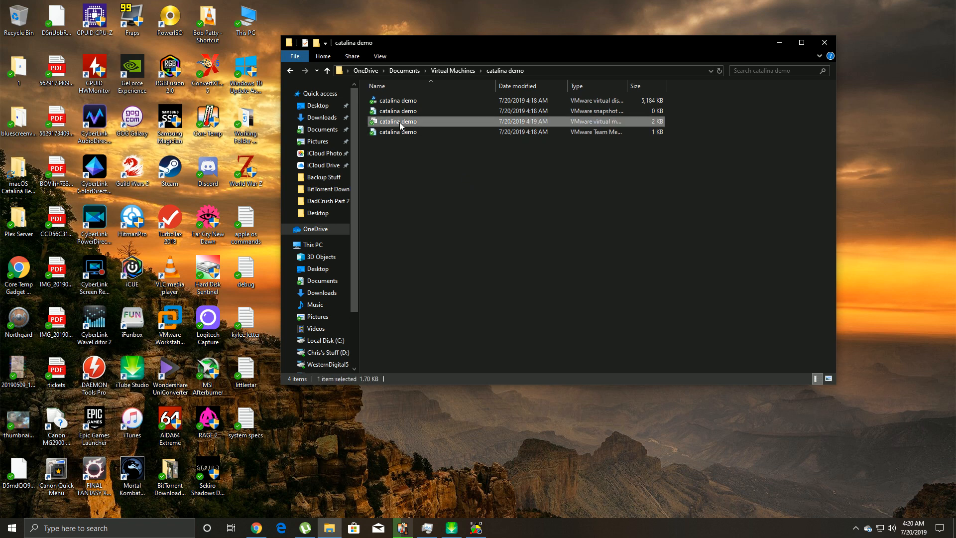
{"action": "left_click", "coordinate": [429, 395]}
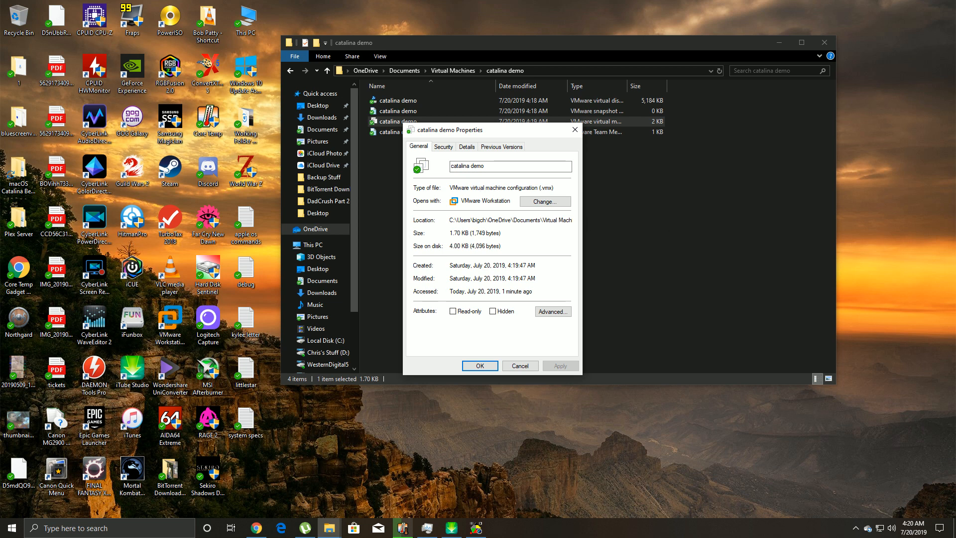
{"action": "left_click", "coordinate": [575, 129]}
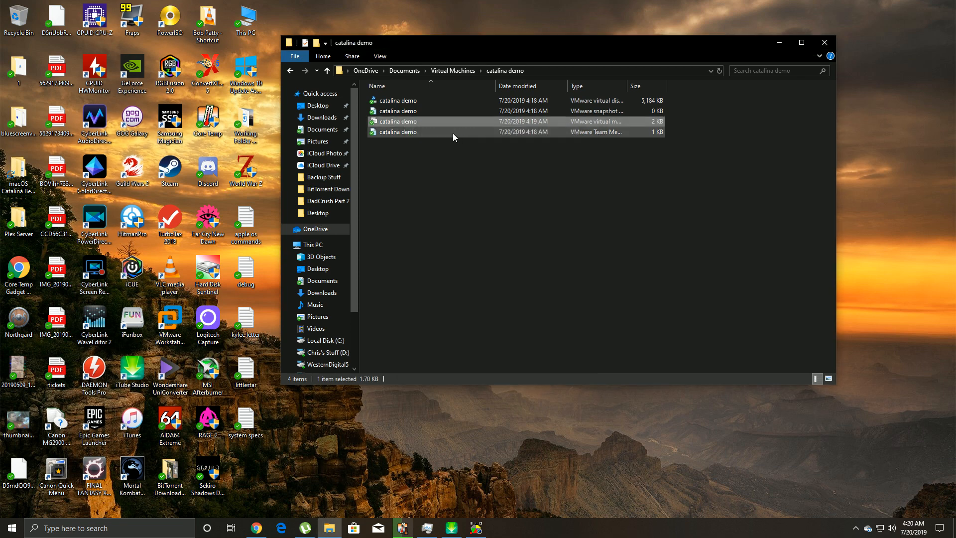
- Open the catalina demo .vmx file with Notepad
{"action": "right_click", "coordinate": [432, 122]}
{"action": "mouse_move", "coordinate": [483, 211]}
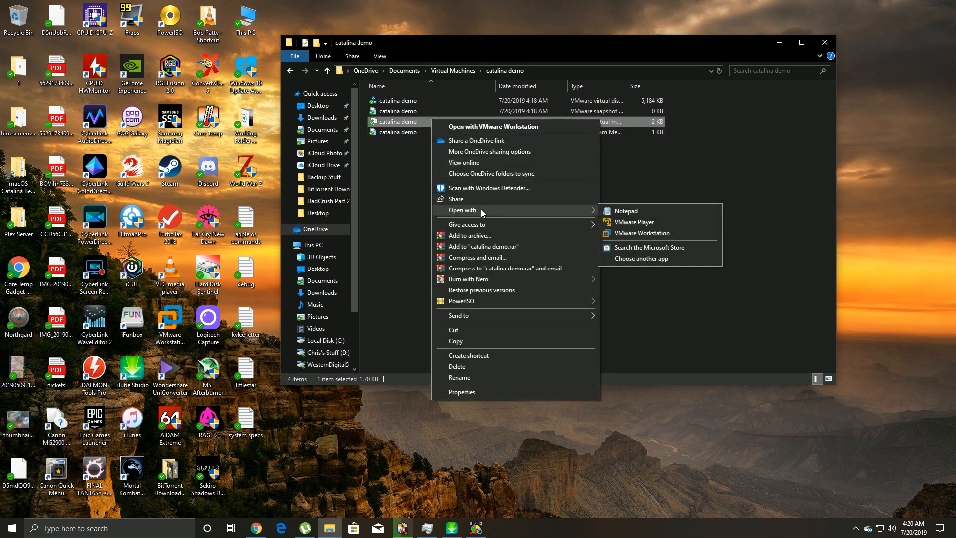
{"action": "left_click", "coordinate": [625, 211]}
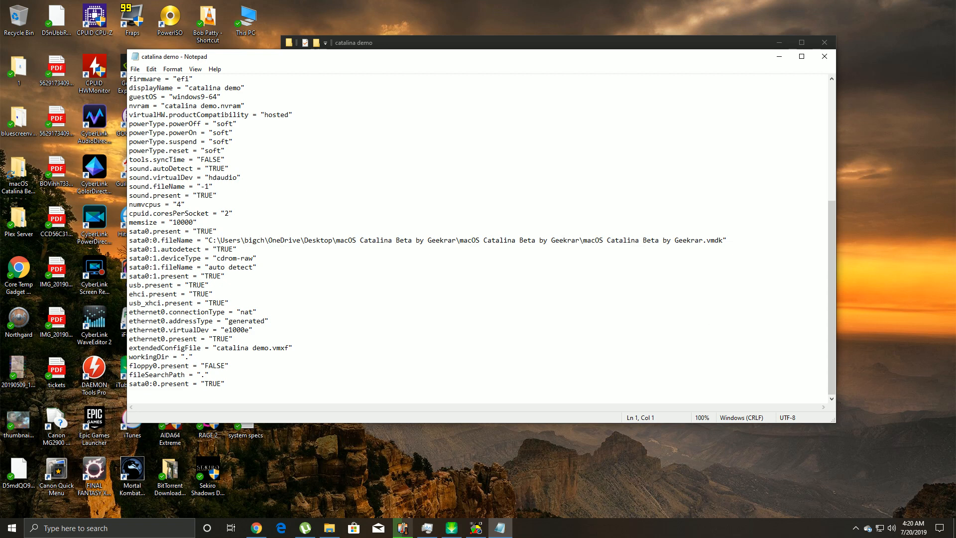
- Paste smc.version = "0" as a new last line of the .vmx file
{"action": "left_click", "coordinate": [256, 528]}
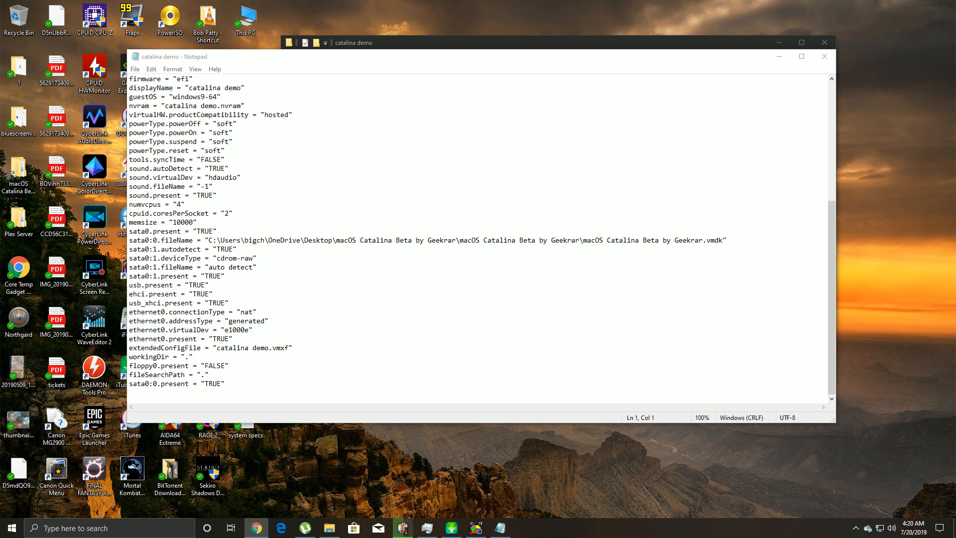
{"action": "right_click", "coordinate": [158, 394]}
{"action": "left_click", "coordinate": [135, 393]}
{"action": "right_click", "coordinate": [141, 396]}
{"action": "left_click", "coordinate": [184, 287]}
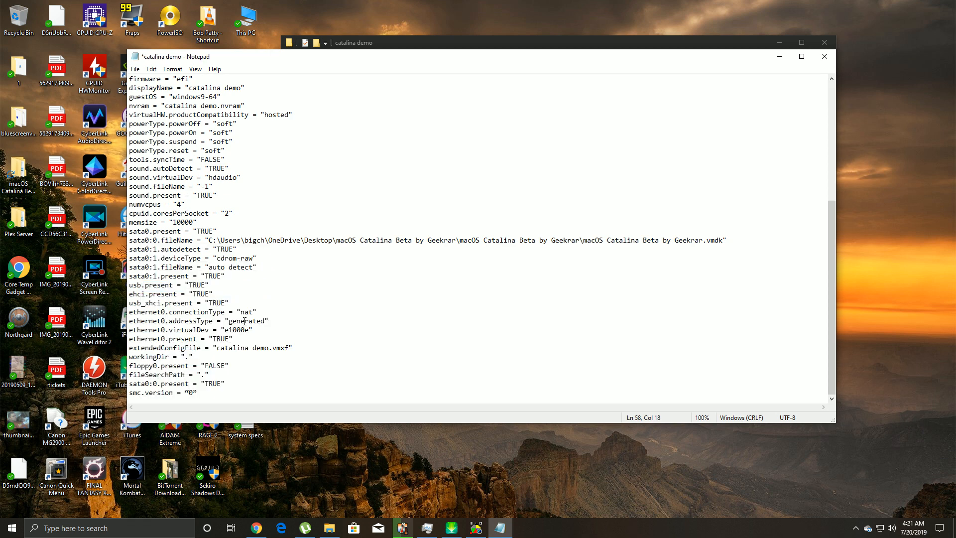
- Save the edited .vmx file, then close Notepad and the catalina demo Explorer window
{"action": "left_click", "coordinate": [137, 71]}
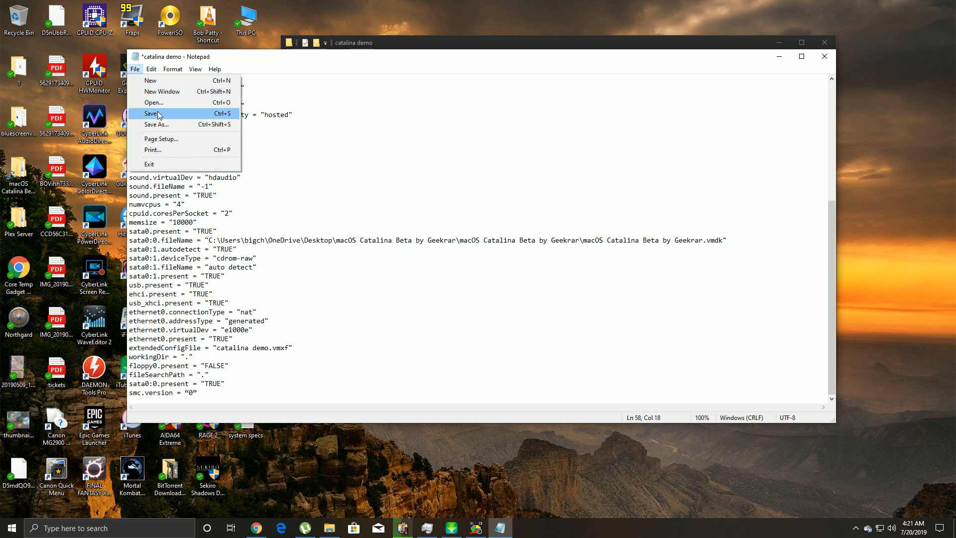
{"action": "left_click", "coordinate": [150, 113]}
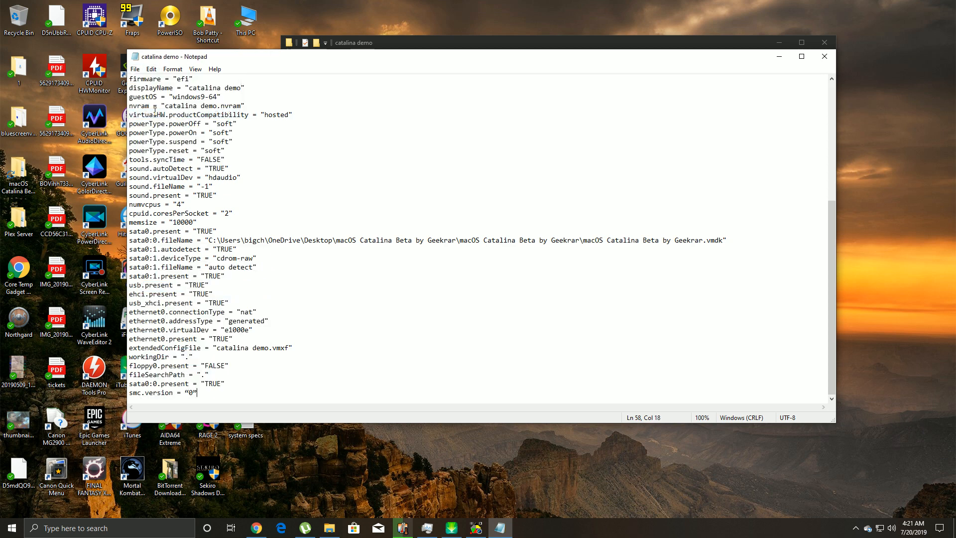
{"action": "left_click", "coordinate": [824, 57]}
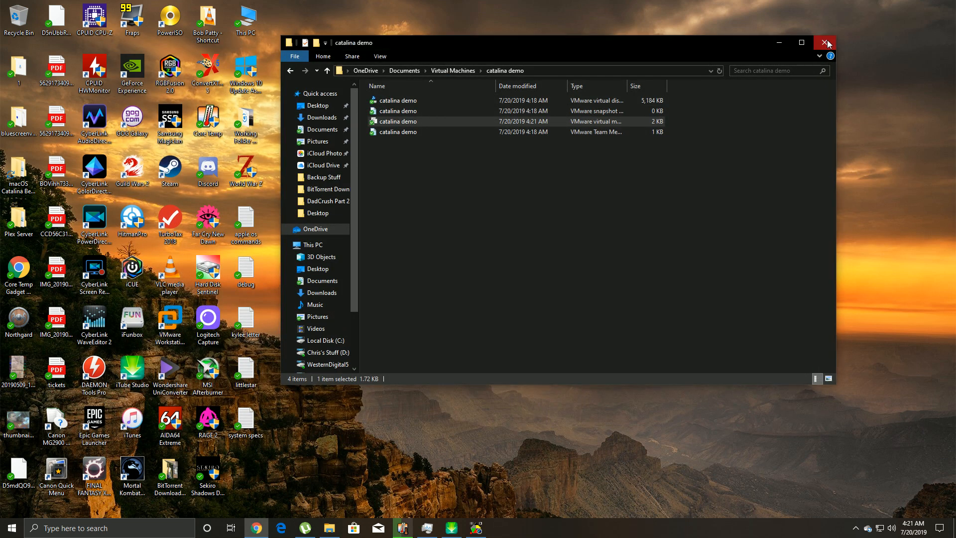
{"action": "left_click", "coordinate": [824, 42]}
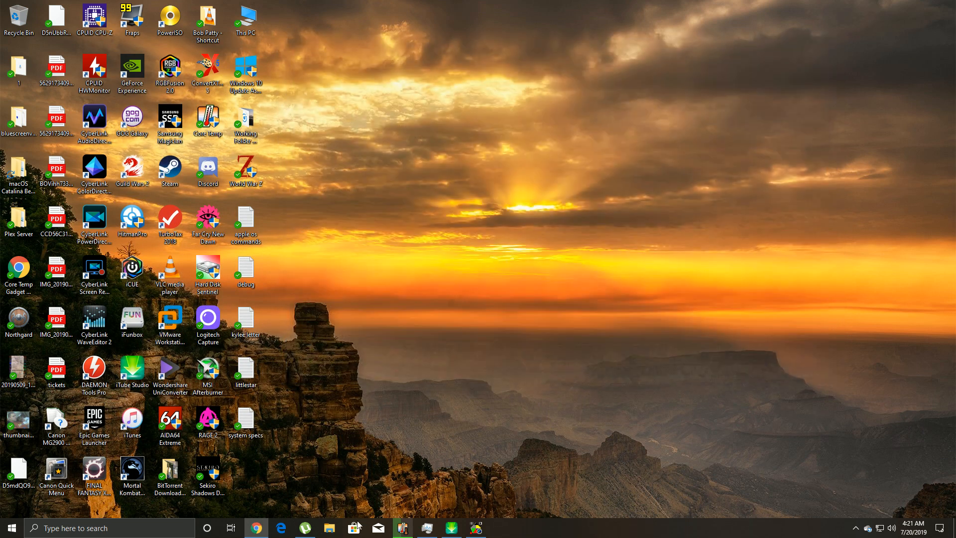
- Search 'vm' to launch VMware Workstation Pro and select catalina demo in the Library
{"action": "left_click", "coordinate": [156, 531]}
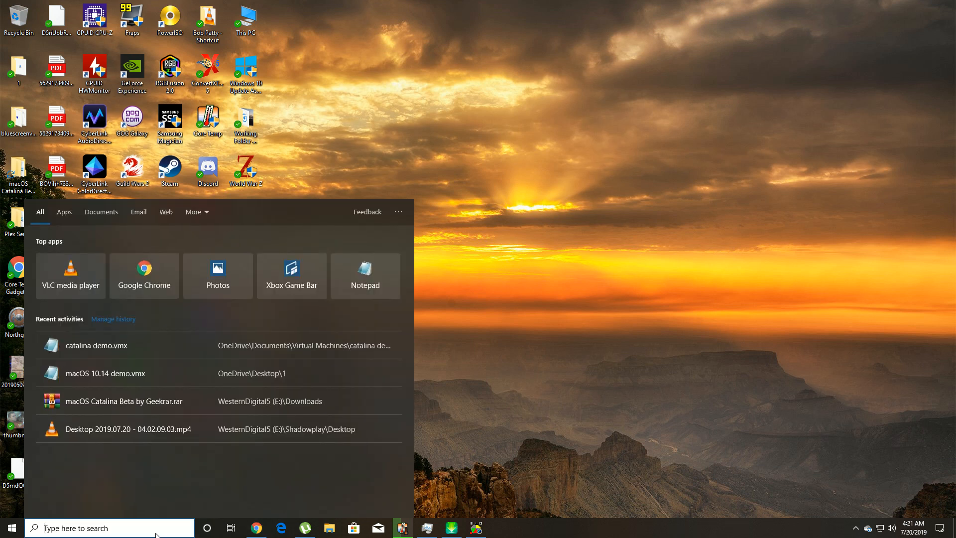
{"action": "type", "text": "vm"}
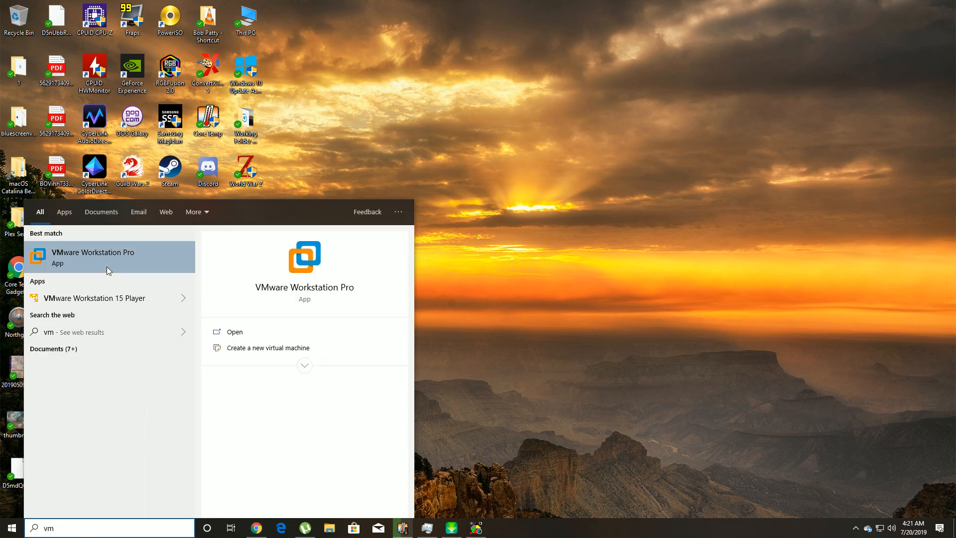
{"action": "left_click", "coordinate": [107, 266]}
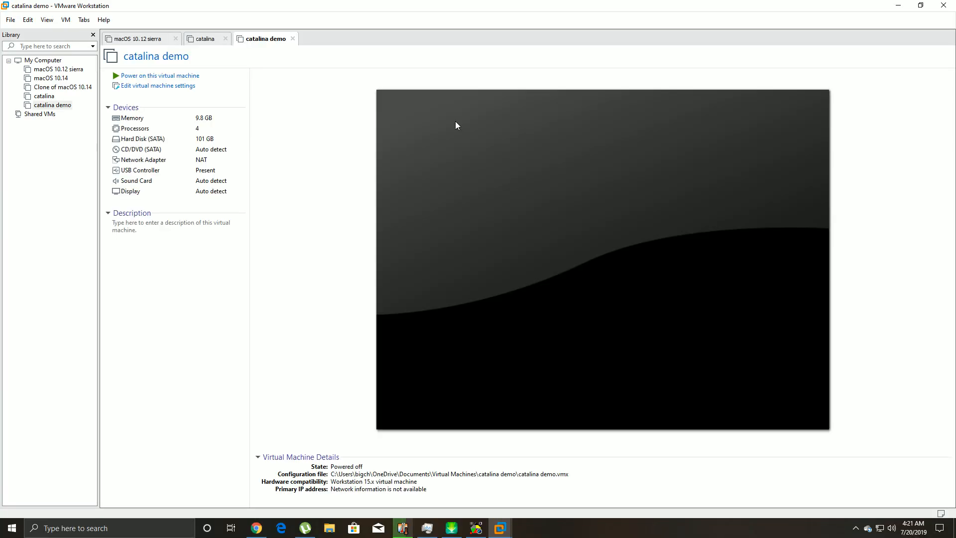
{"action": "left_click", "coordinate": [44, 96]}
{"action": "left_click", "coordinate": [57, 105]}
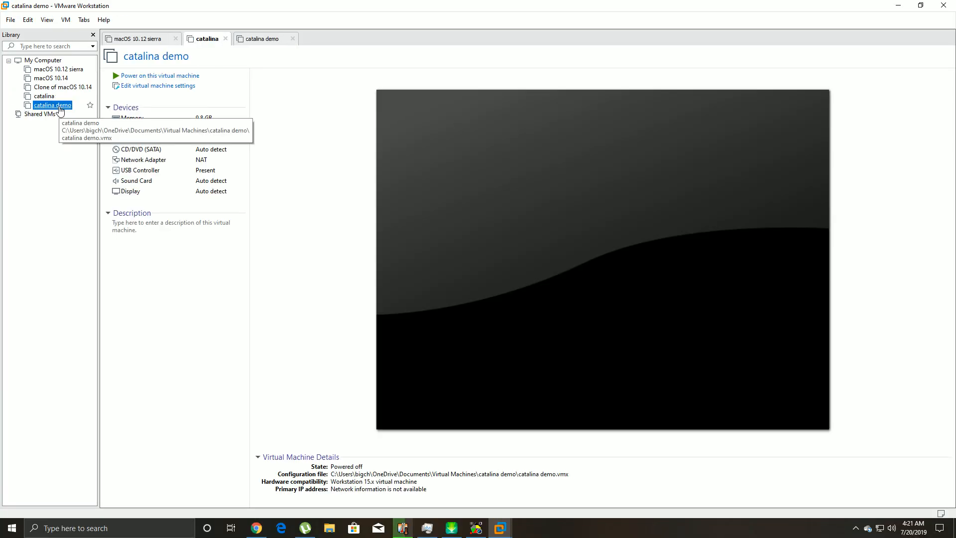
- Power on the catalina demo VM from its summary tab
{"action": "left_click", "coordinate": [175, 78]}
{"action": "left_click", "coordinate": [175, 76]}
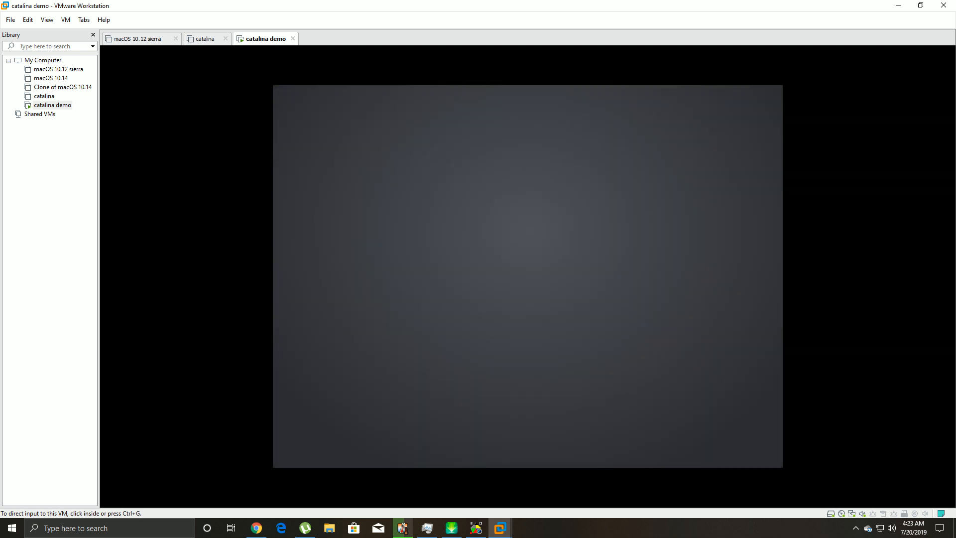
- Capture input into the catalina demo console, then release it with Ctrl+Alt while the installer runs
{"action": "left_click", "coordinate": [597, 222]}
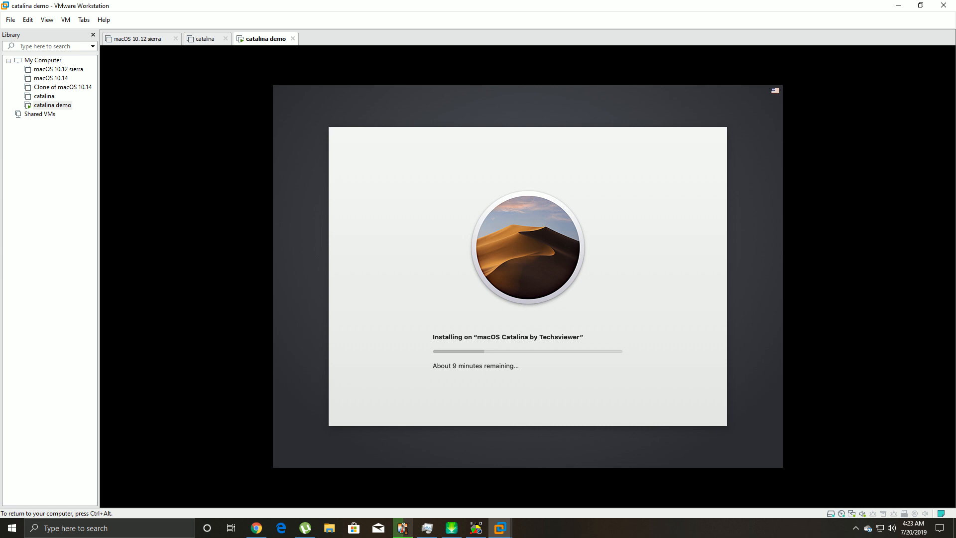
{"action": "key", "text": "ctrl+alt"}
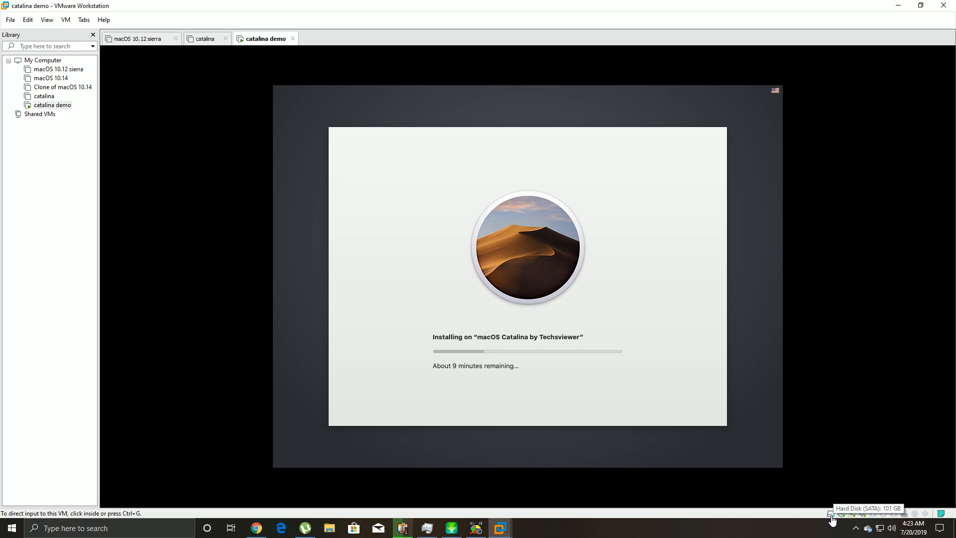
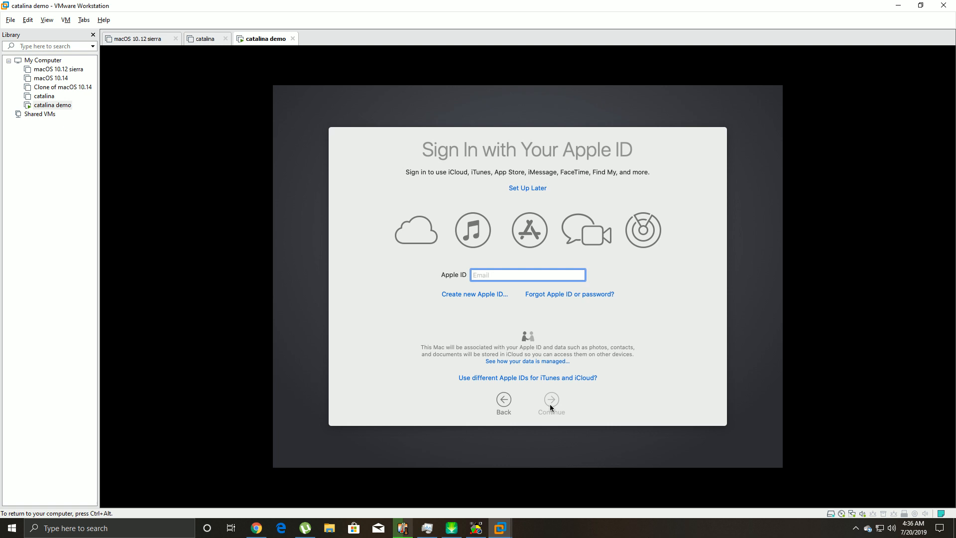
- Skip Apple ID sign-in and accept the macOS Software License Agreement
{"action": "left_click", "coordinate": [529, 190]}
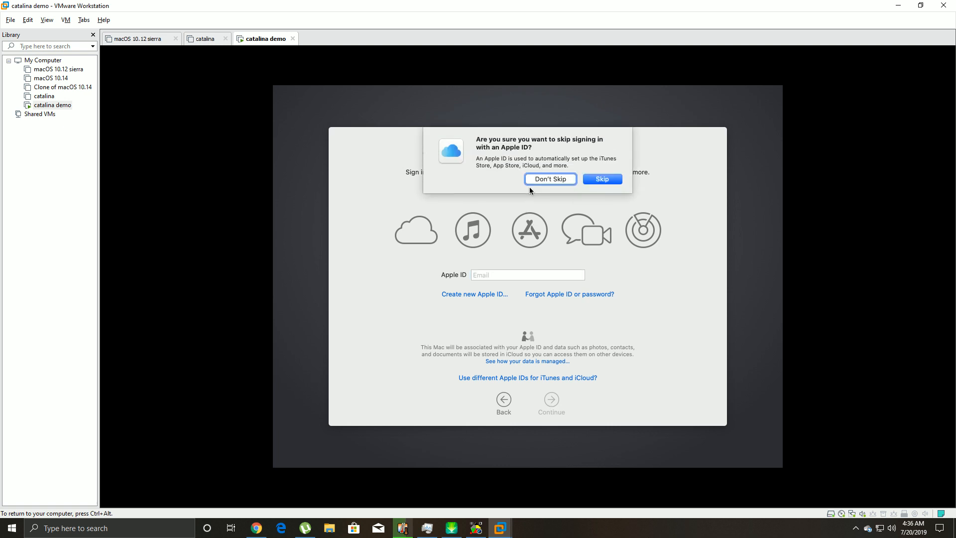
{"action": "left_click", "coordinate": [600, 180]}
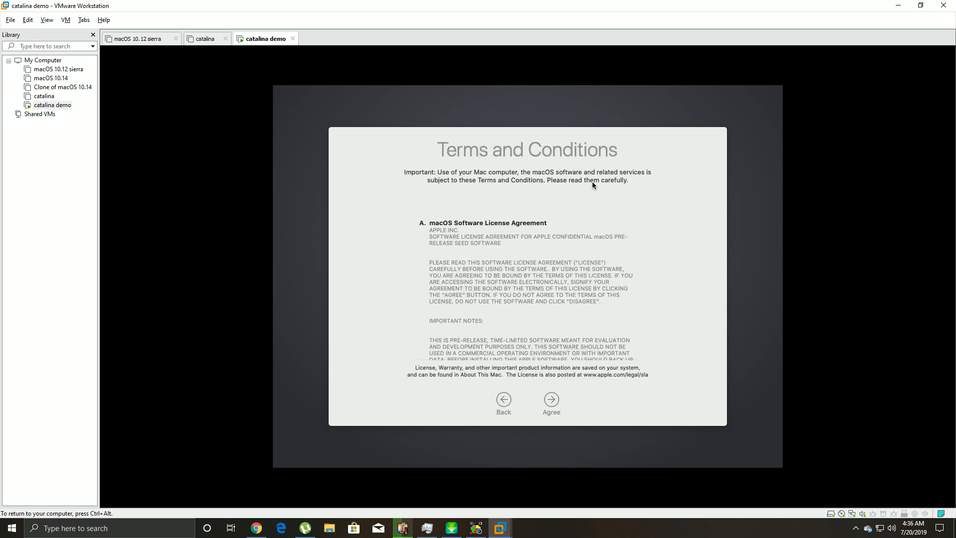
{"action": "left_click", "coordinate": [552, 400]}
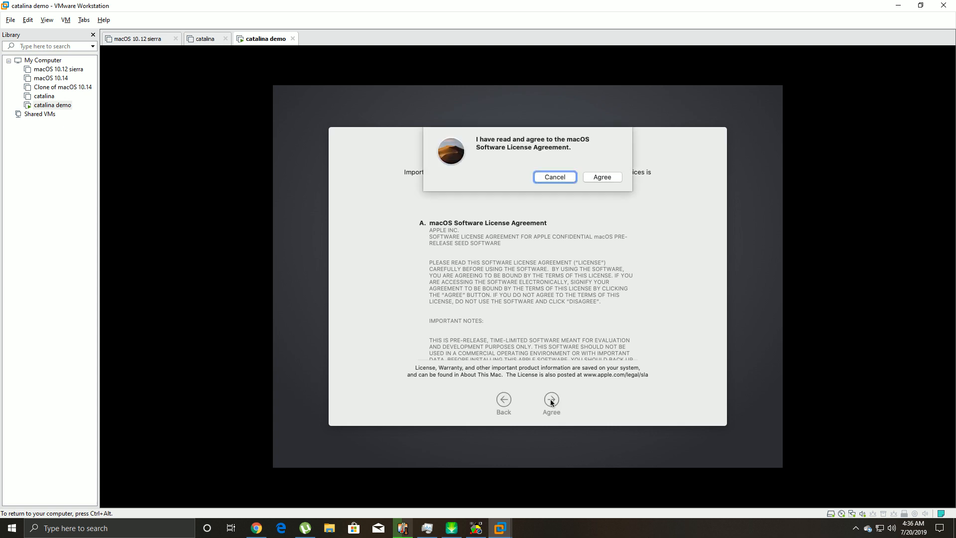
{"action": "left_click", "coordinate": [608, 176]}
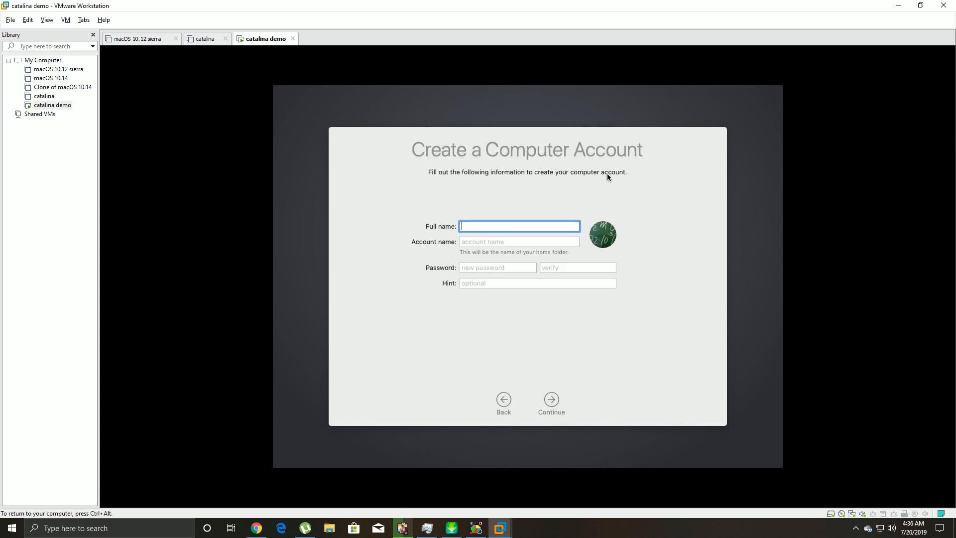
- Create the 'demo' computer account with its password and verification, fixing the invalid-password warning
{"action": "type", "text": "demo"}
{"action": "key", "text": "Tab"}
{"action": "key", "text": "Tab"}
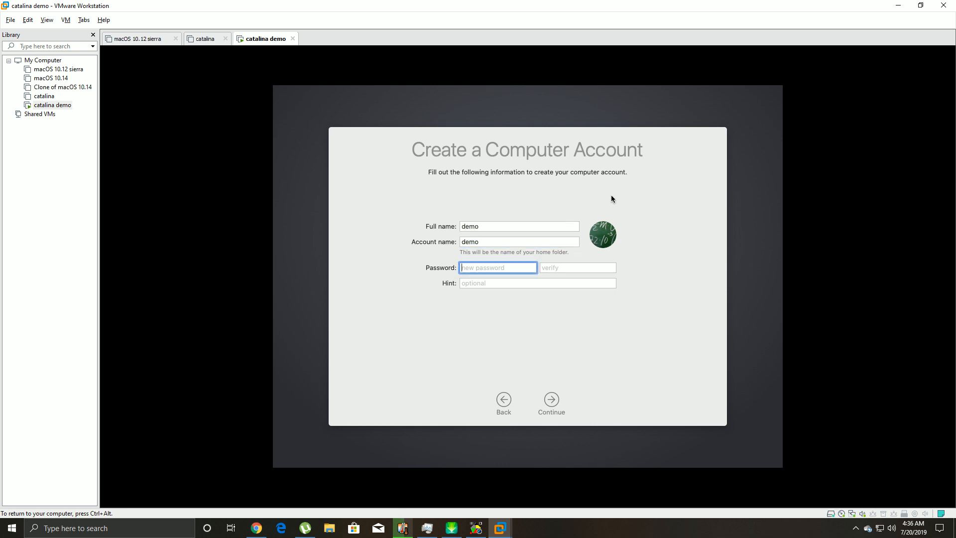
{"action": "left_click", "coordinate": [555, 403]}
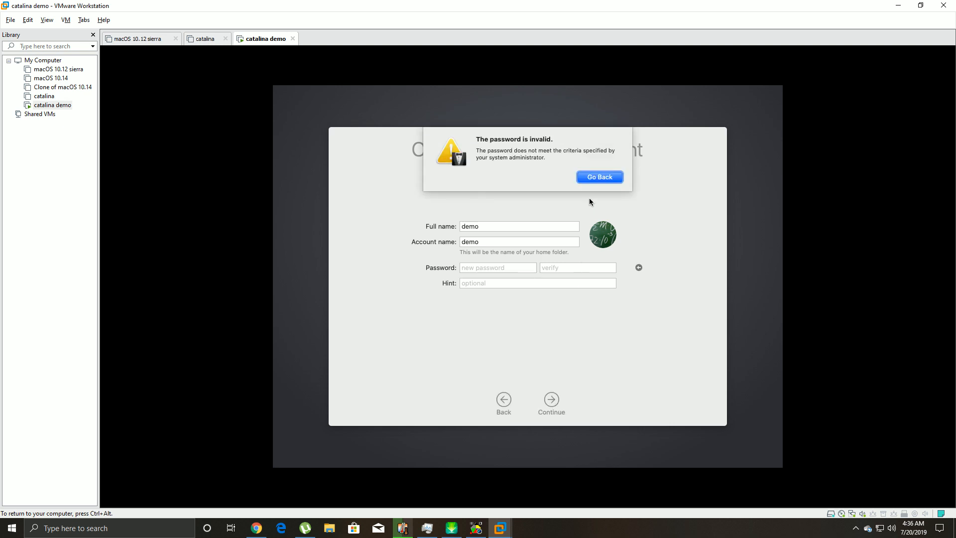
{"action": "left_click", "coordinate": [593, 178]}
{"action": "type", "text": "••••••••••••"}
{"action": "key", "text": "Tab"}
{"action": "type", "text": "••••••••••••"}
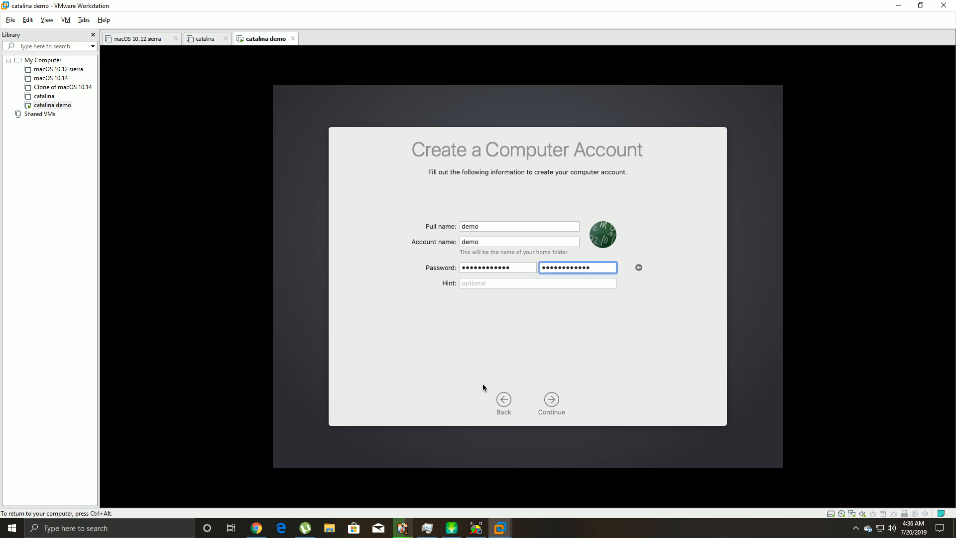
{"action": "left_click", "coordinate": [551, 399]}
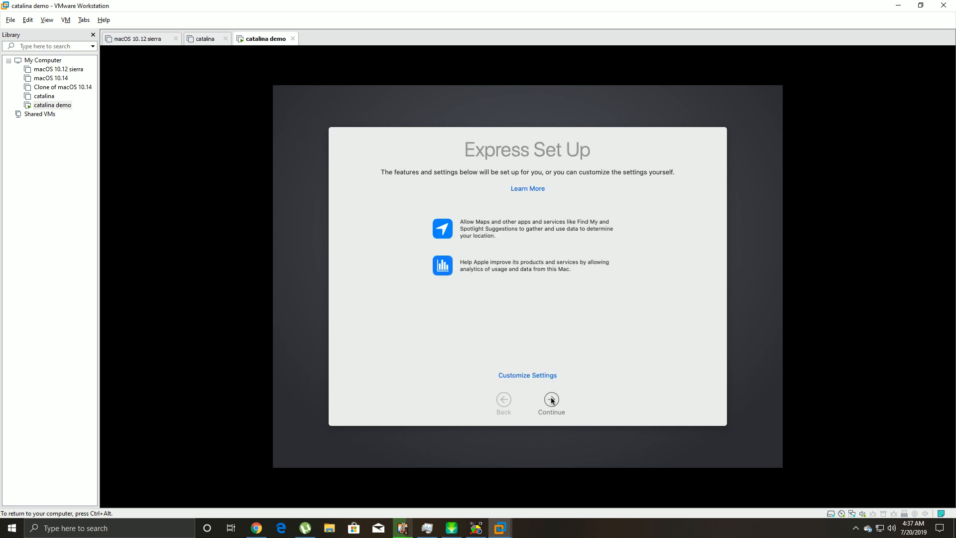
- Accept Express Set Up and Analytics, skip Screen Time, and choose the Dark appearance
{"action": "left_click", "coordinate": [551, 399]}
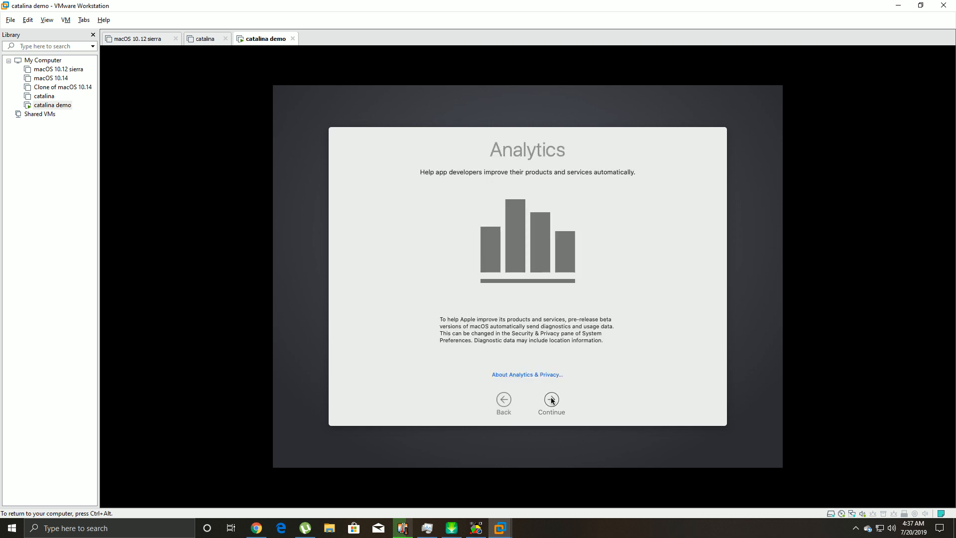
{"action": "left_click", "coordinate": [551, 400]}
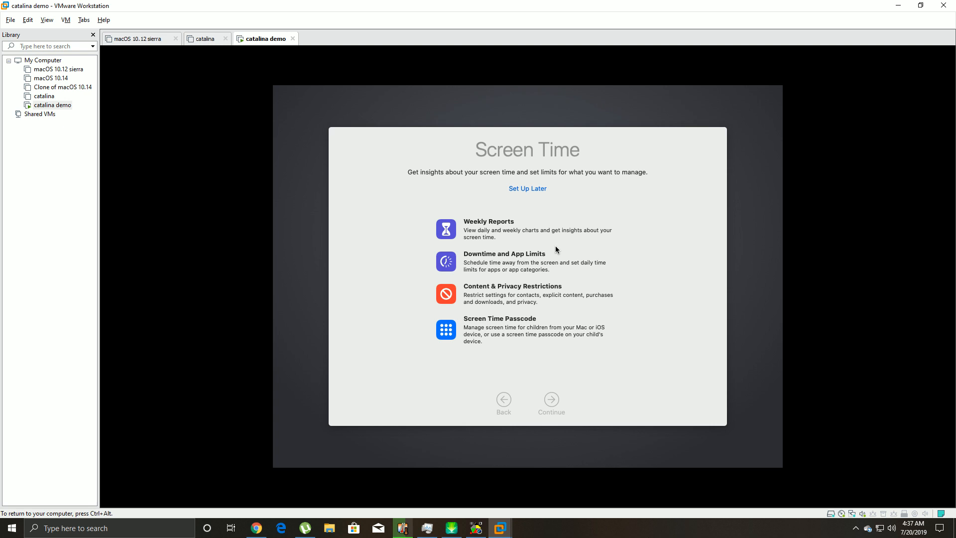
{"action": "key", "text": "Return"}
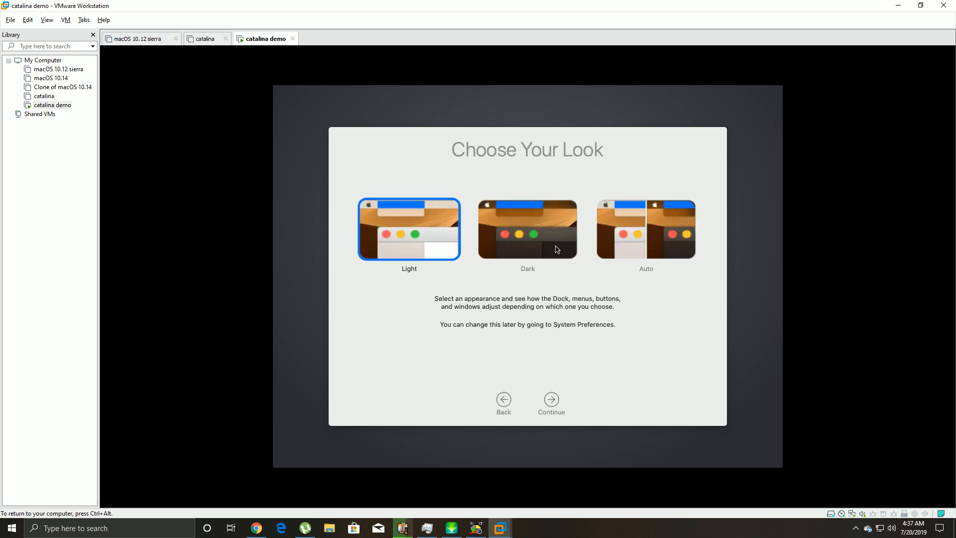
{"action": "left_click", "coordinate": [488, 244]}
{"action": "left_click", "coordinate": [552, 398]}
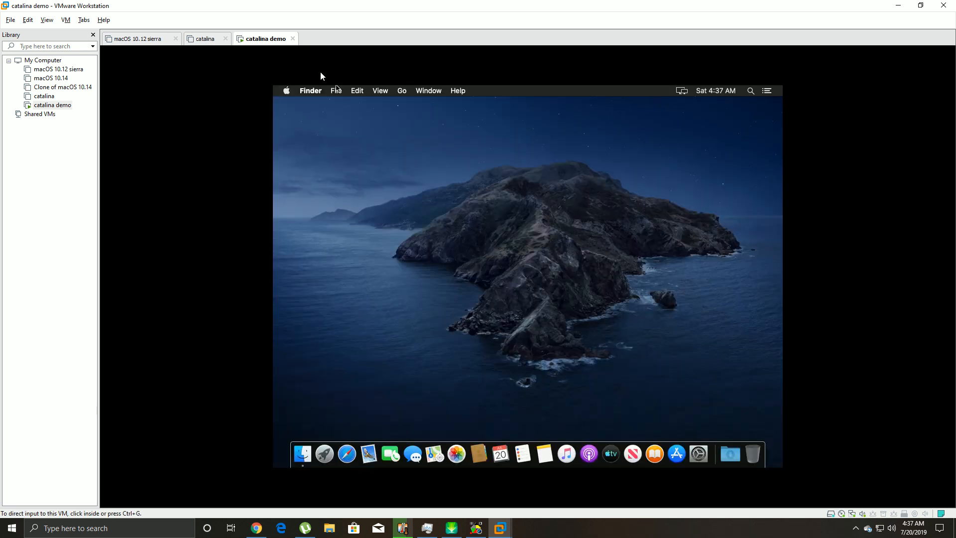
- Open the Displays pane of System Preferences from the Apple menu
{"action": "left_click", "coordinate": [286, 91]}
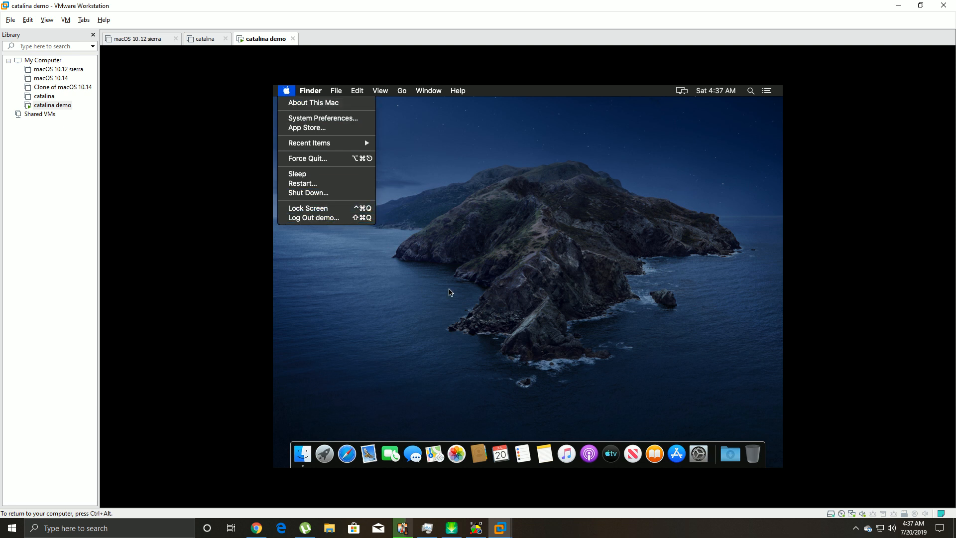
{"action": "left_click", "coordinate": [449, 291]}
{"action": "left_click", "coordinate": [288, 96]}
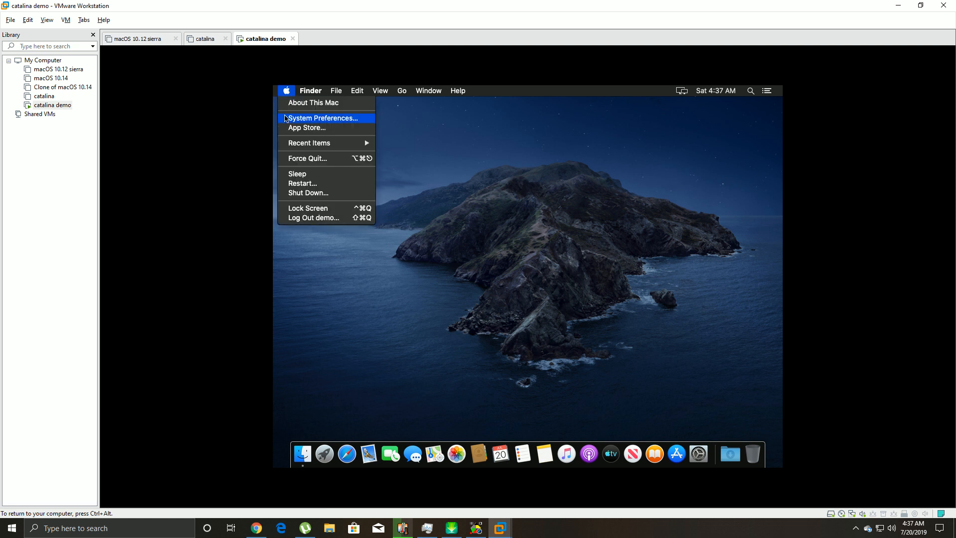
{"action": "left_click", "coordinate": [297, 122]}
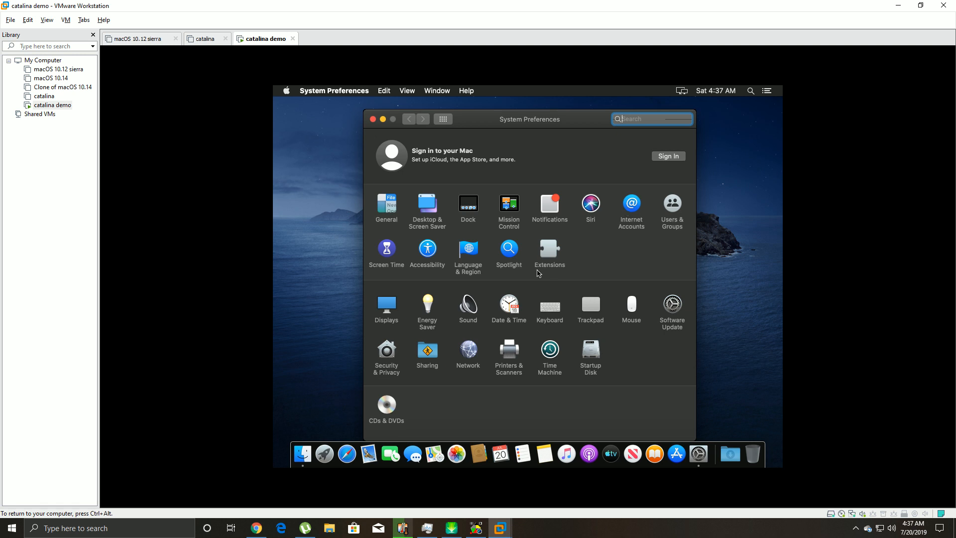
{"action": "left_click", "coordinate": [390, 311]}
- Turn off menu-bar mirroring options, switch to Scaled resolution (1024 × 768), and close Displays
{"action": "left_click", "coordinate": [390, 309]}
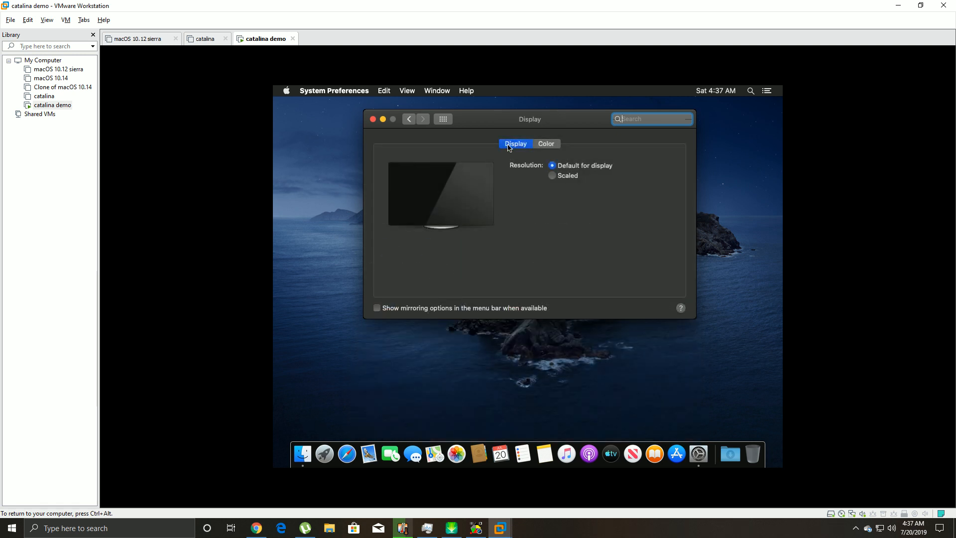
{"action": "left_click", "coordinate": [548, 144]}
{"action": "left_click", "coordinate": [520, 145]}
{"action": "left_click", "coordinate": [553, 176]}
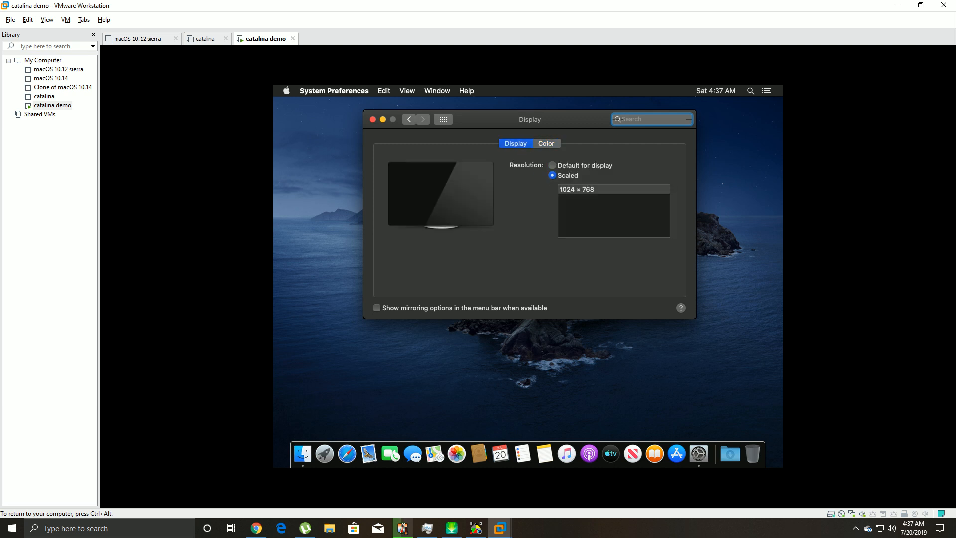
{"action": "left_click", "coordinate": [372, 119]}
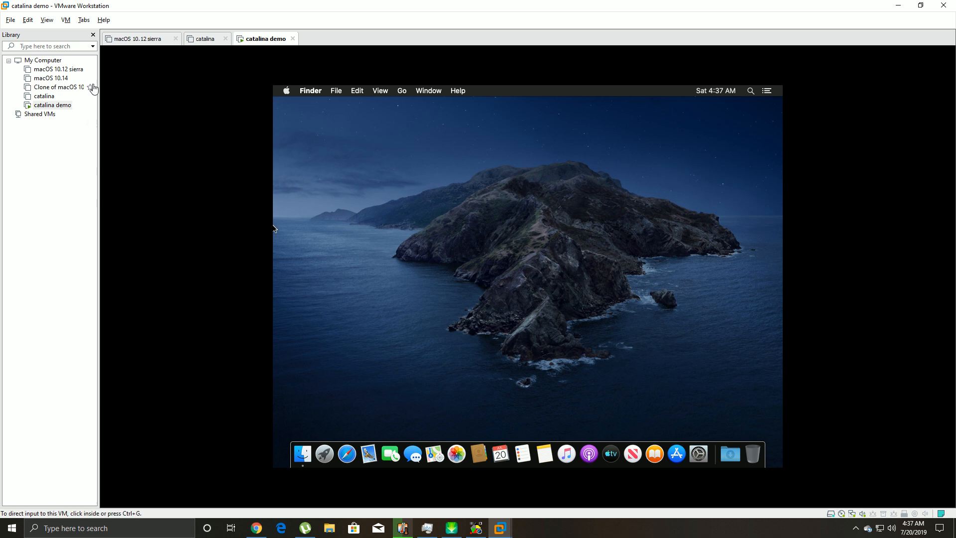
- Mount the VMware Tools installer from the VM menu and launch the Install VMware Tools package
{"action": "left_click", "coordinate": [66, 21]}
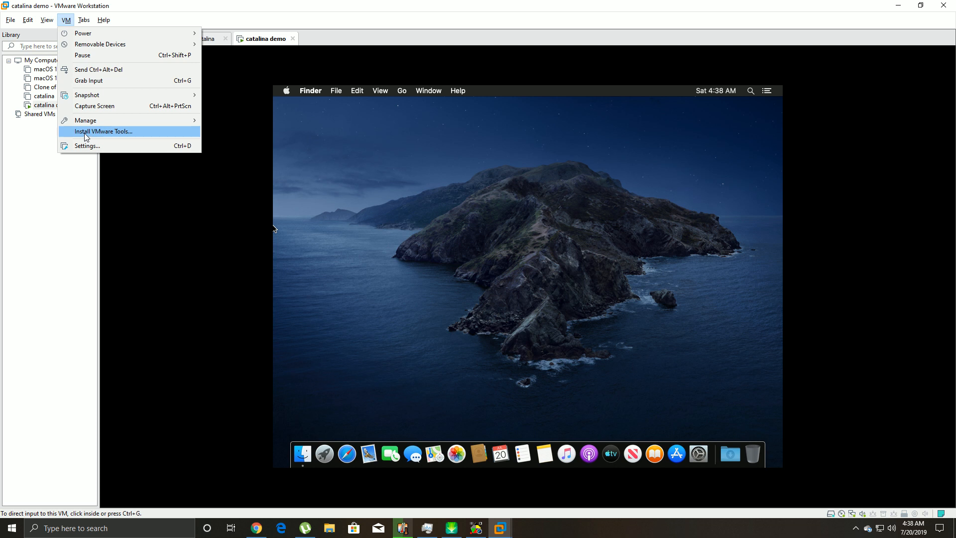
{"action": "left_click", "coordinate": [86, 137]}
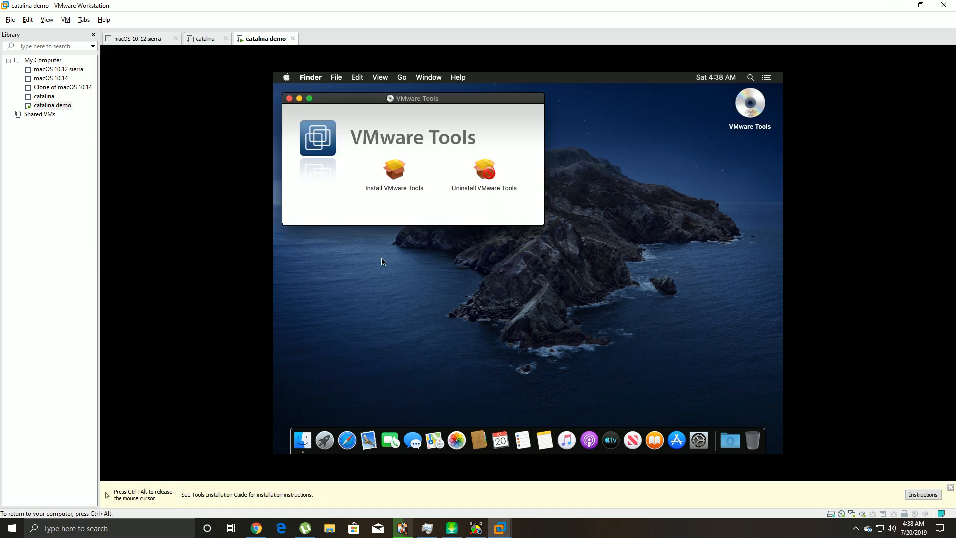
{"action": "left_click", "coordinate": [395, 173]}
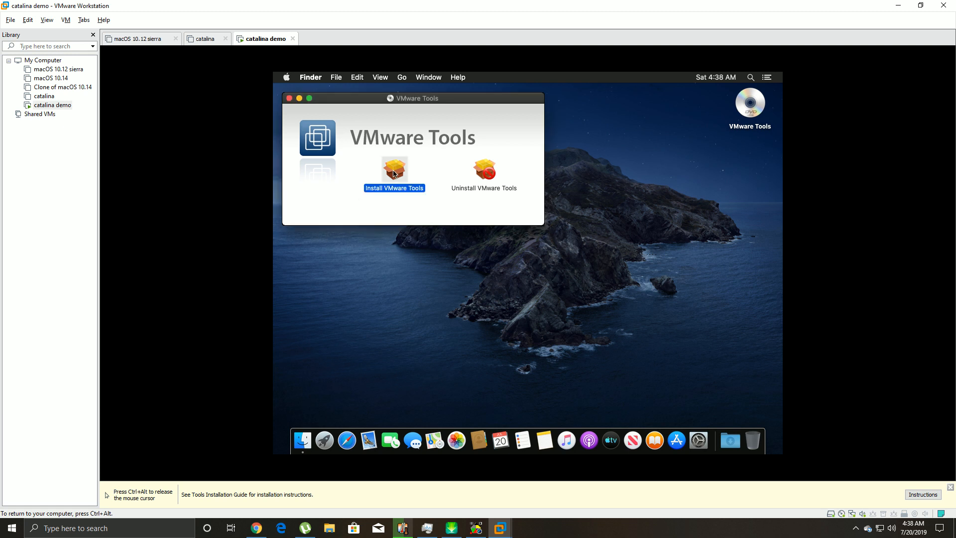
{"action": "double_click", "coordinate": [394, 173]}
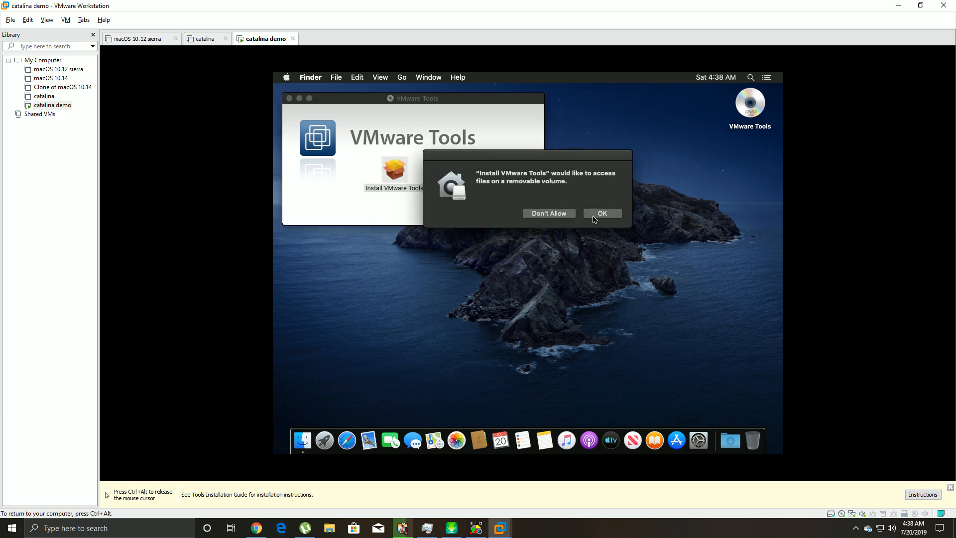
- Allow volume access, proceed to install despite the required restart, and enter the account password
{"action": "left_click", "coordinate": [601, 213]}
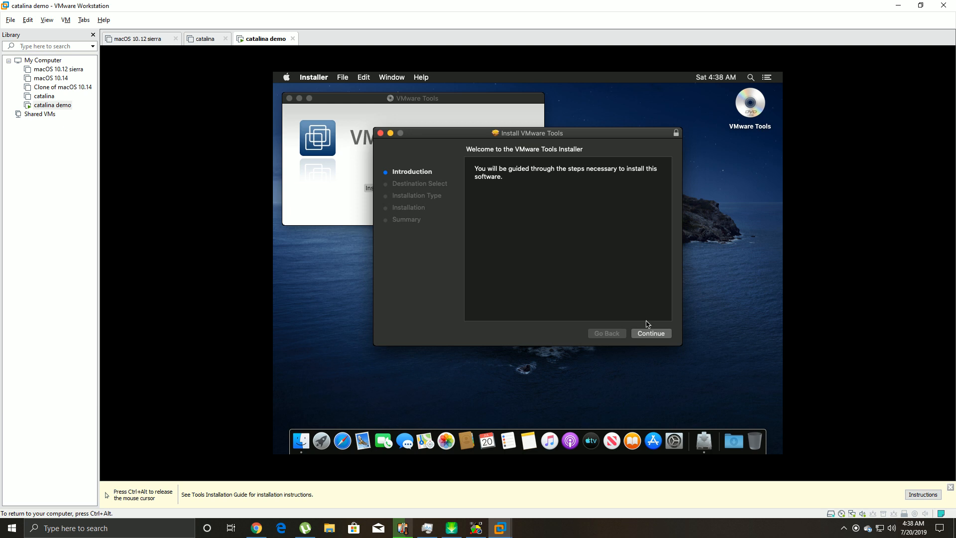
{"action": "left_click", "coordinate": [649, 333]}
{"action": "left_click", "coordinate": [656, 333]}
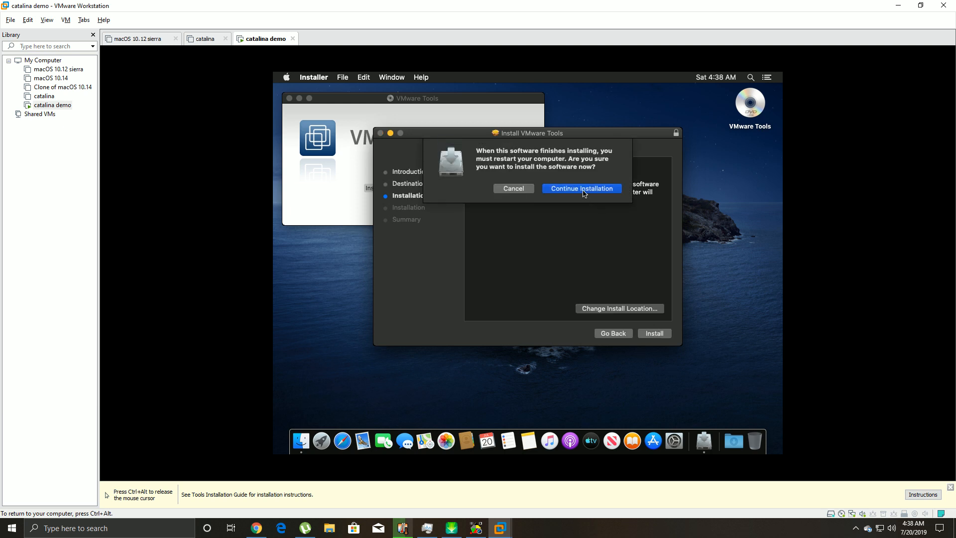
{"action": "left_click", "coordinate": [584, 189]}
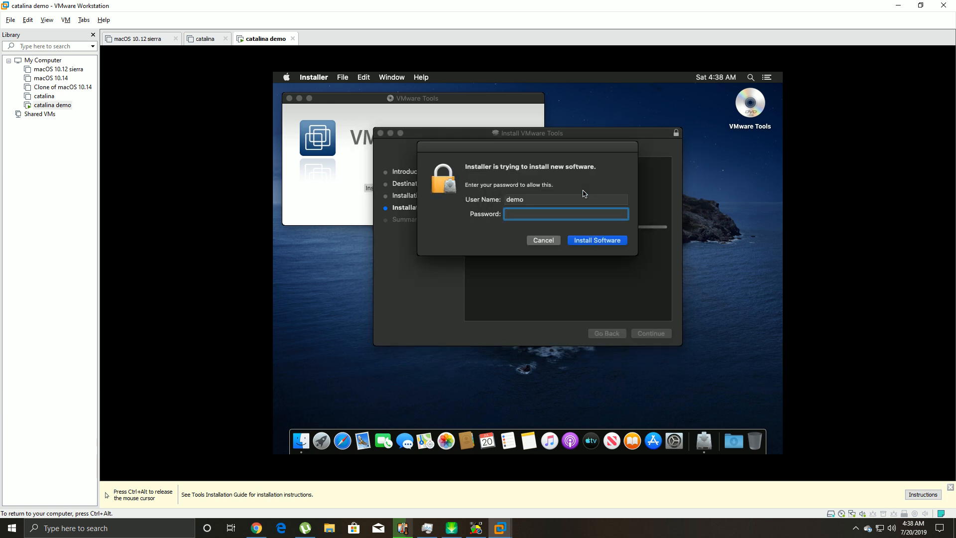
{"action": "type", "text": "de•••••"}
{"action": "key", "text": "BackSpace"}
{"action": "key", "text": "BackSpace"}
{"action": "key", "text": "BackSpace"}
{"action": "key", "text": "BackSpace"}
{"action": "key", "text": "BackSpace"}
{"action": "key", "text": "BackSpace"}
{"action": "key", "text": "BackSpace"}
{"action": "type", "text": "••••••••••••"}
- Submit the password and let the installer access the removable volume
{"action": "left_click", "coordinate": [578, 240]}
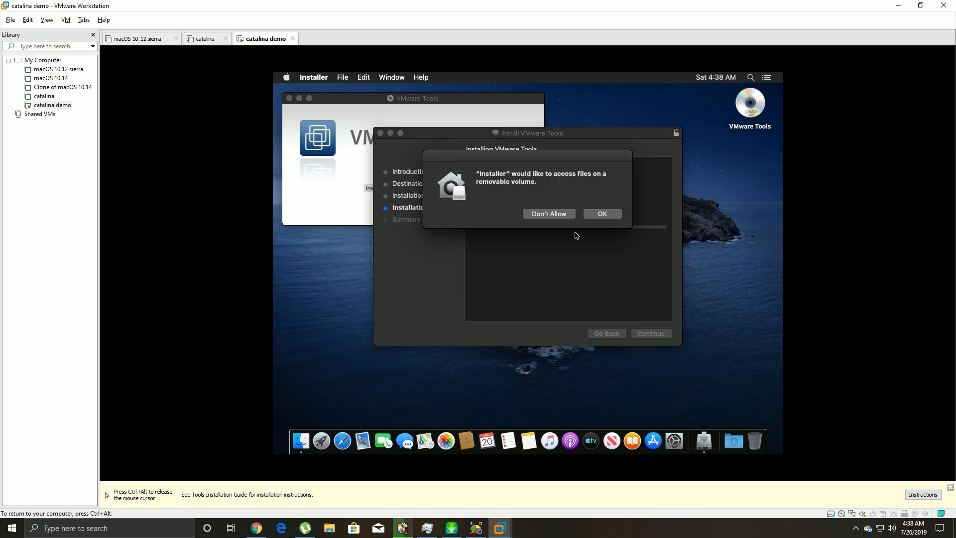
{"action": "left_click", "coordinate": [601, 215]}
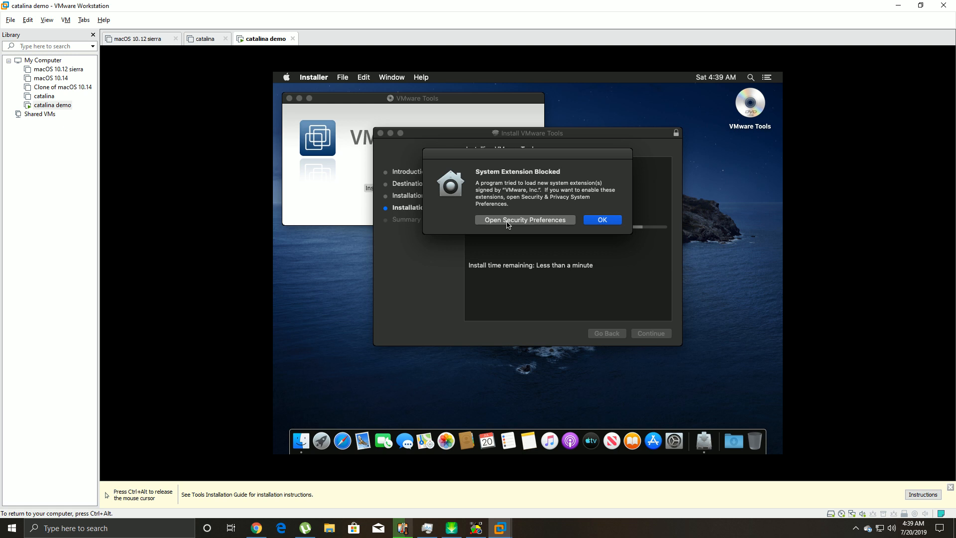
- Open Security & Privacy, unlock it with the admin password, and allow VMware, Inc. system software
{"action": "left_click", "coordinate": [508, 220]}
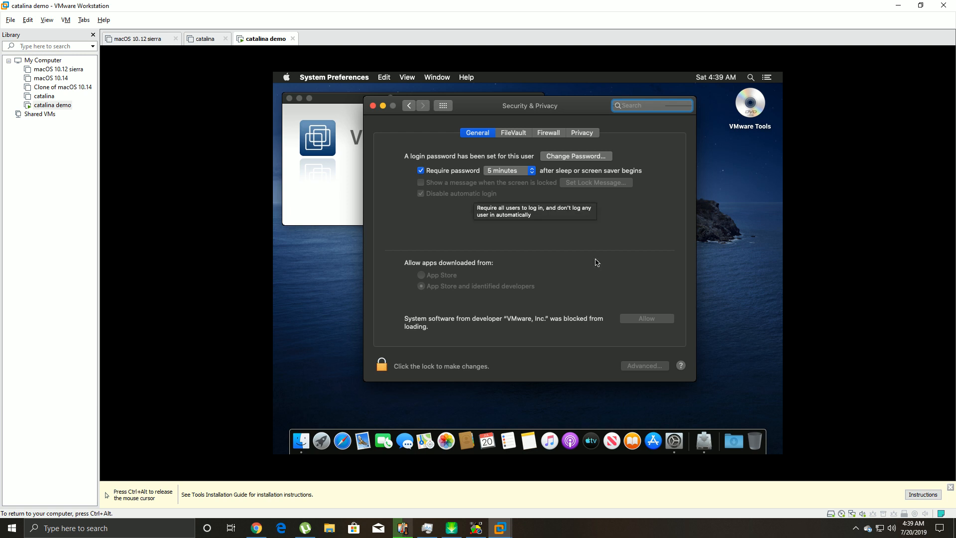
{"action": "left_click", "coordinate": [636, 320]}
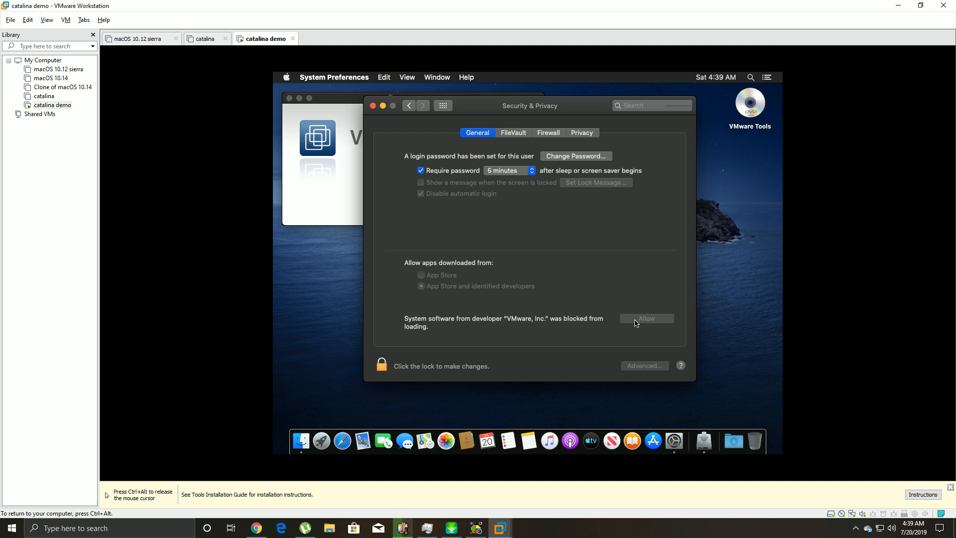
{"action": "left_click", "coordinate": [381, 366]}
{"action": "type", "text": "123"}
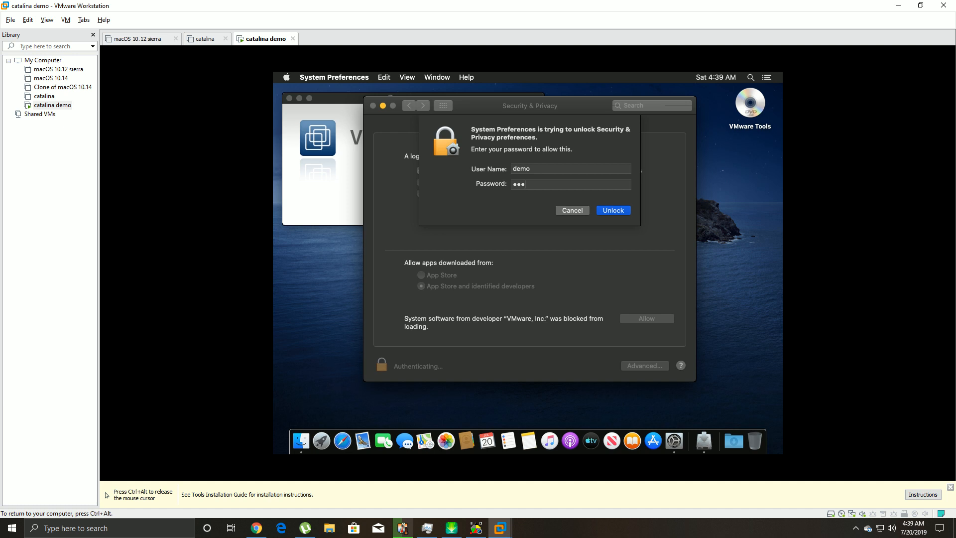
{"action": "left_click", "coordinate": [570, 213]}
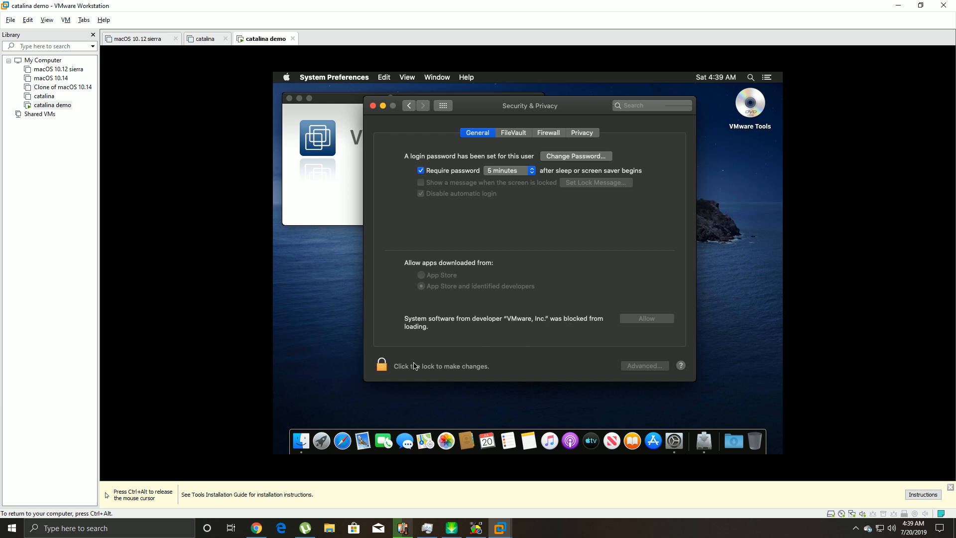
{"action": "left_click", "coordinate": [382, 366]}
{"action": "type", "text": "••••••••••••"}
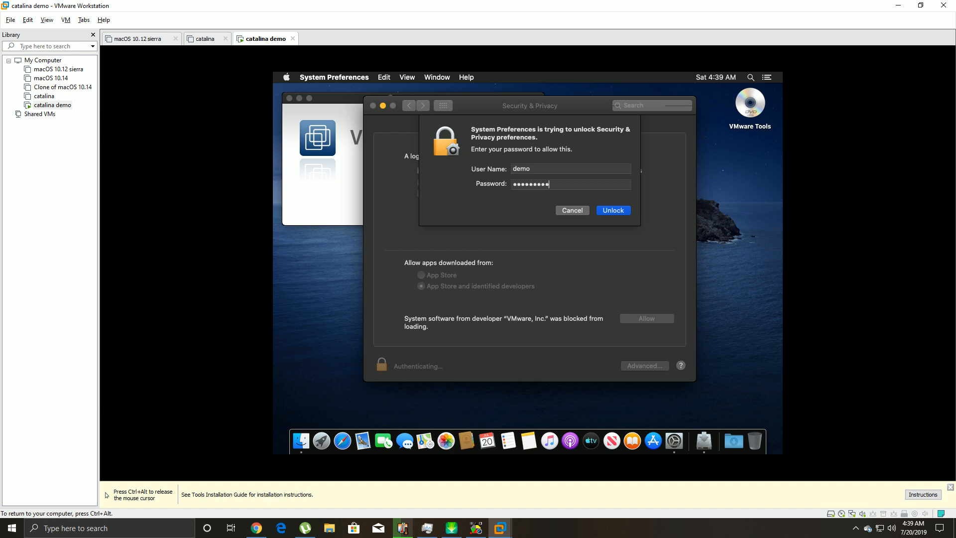
{"action": "key", "text": "Return"}
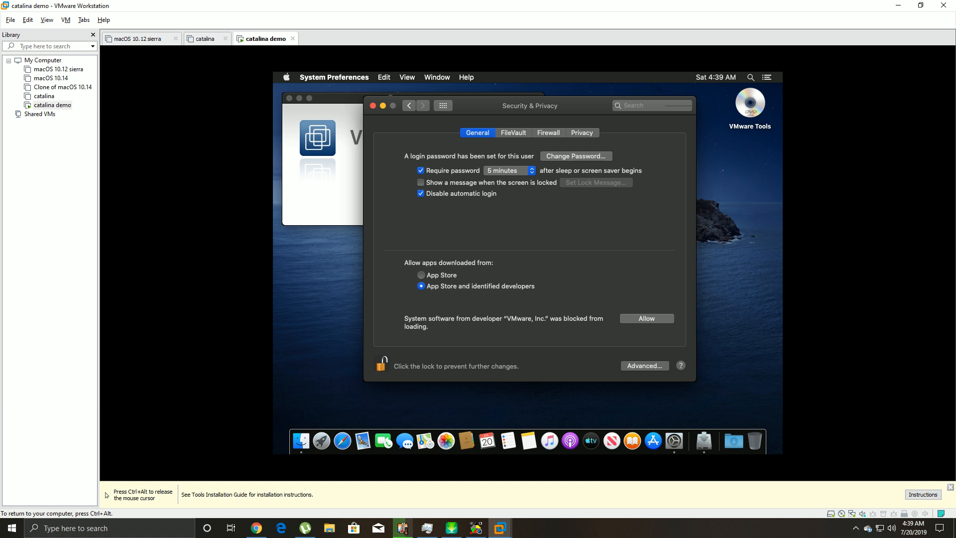
{"action": "left_click", "coordinate": [649, 323]}
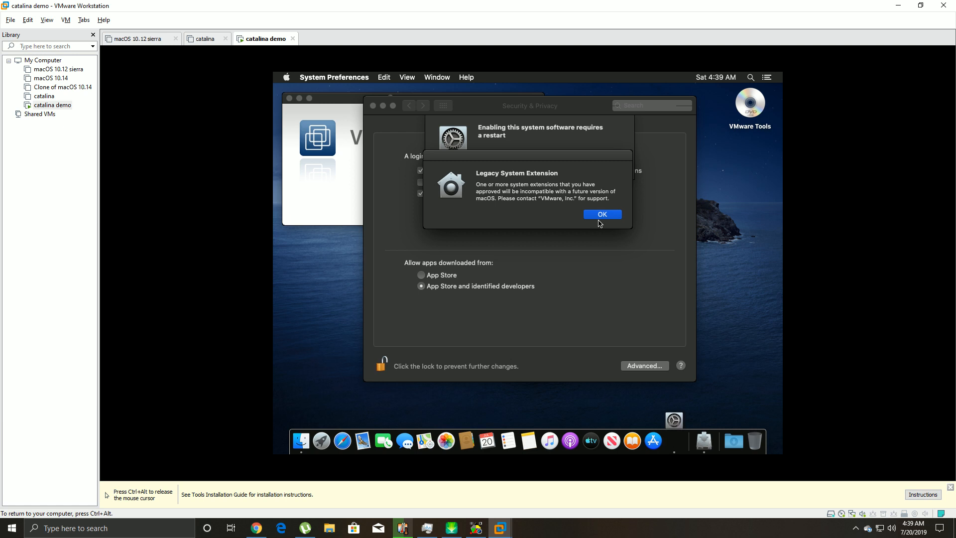
- Dismiss the legacy-extension warning, retry the interrupted restart, grant volume access, and acknowledge the restart alert
{"action": "left_click", "coordinate": [600, 219]}
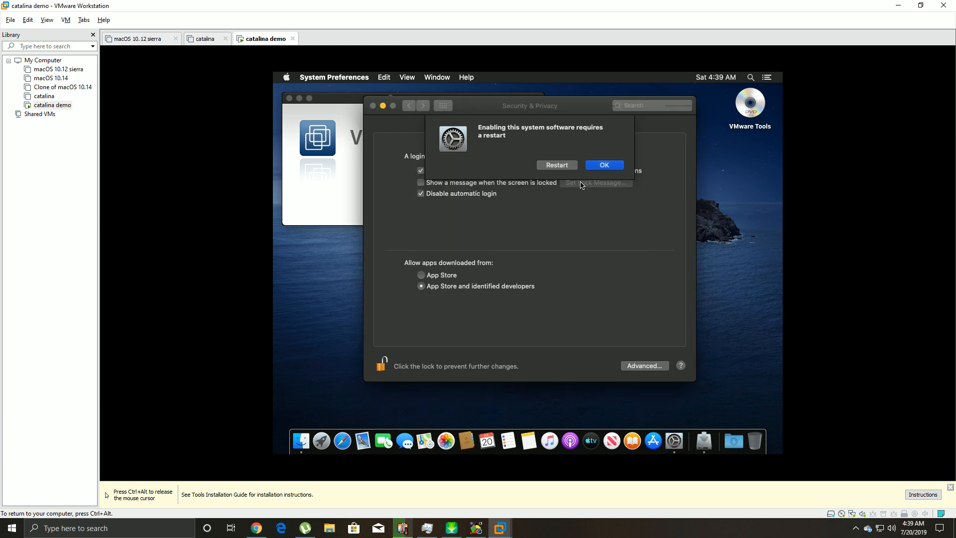
{"action": "left_click", "coordinate": [569, 167]}
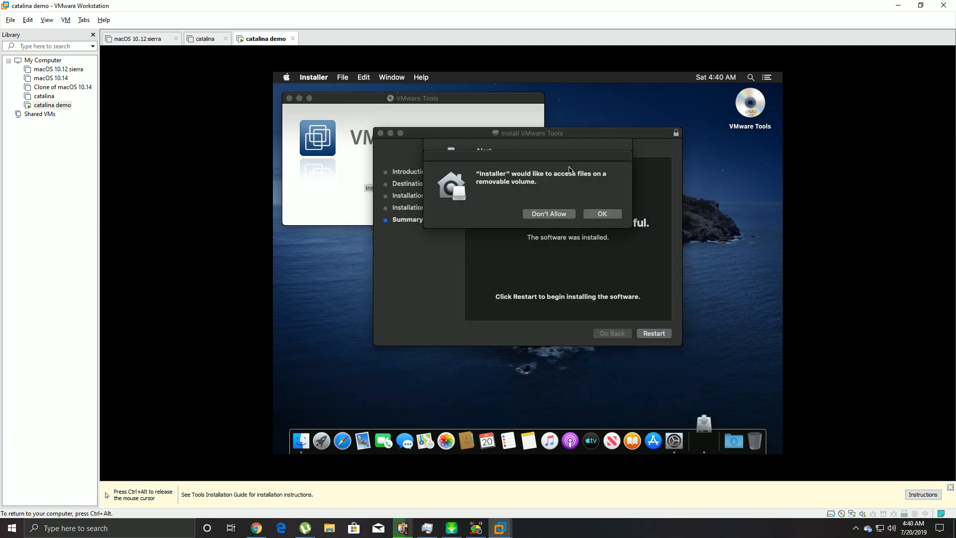
{"action": "left_click", "coordinate": [592, 213]}
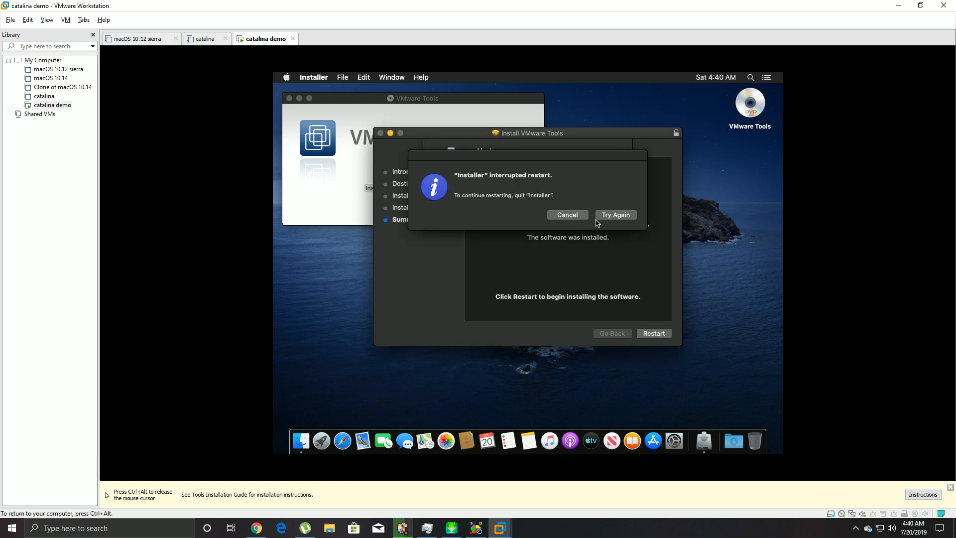
{"action": "left_click", "coordinate": [609, 218]}
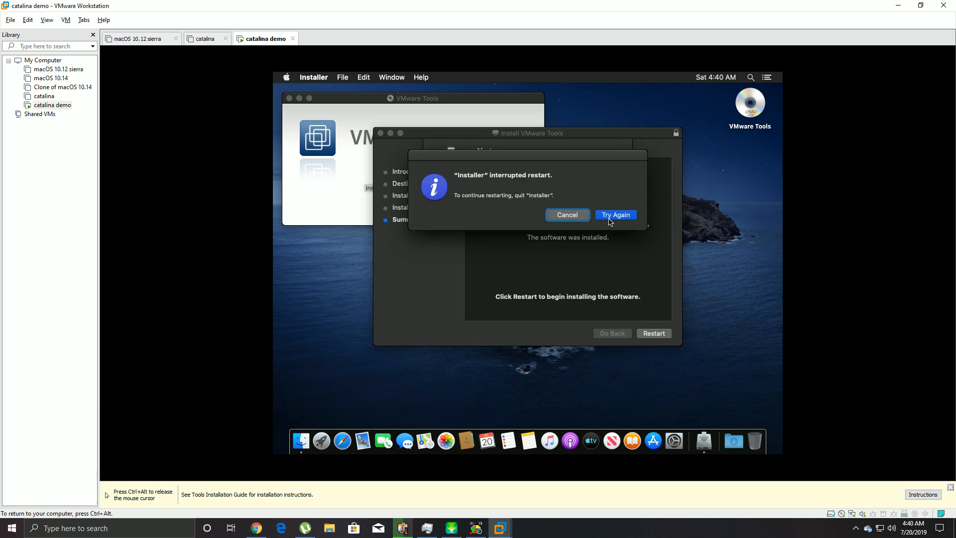
{"action": "left_click", "coordinate": [609, 218]}
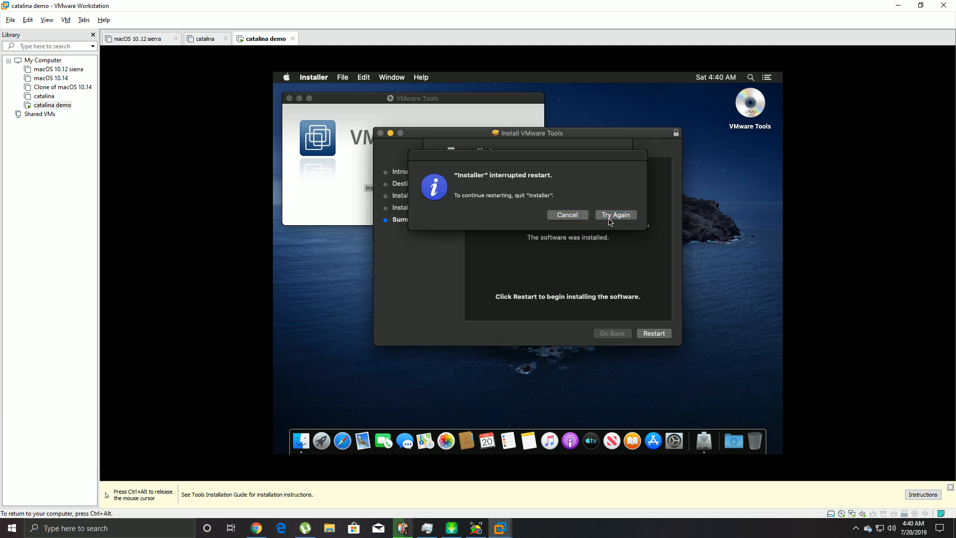
{"action": "left_click", "coordinate": [609, 219]}
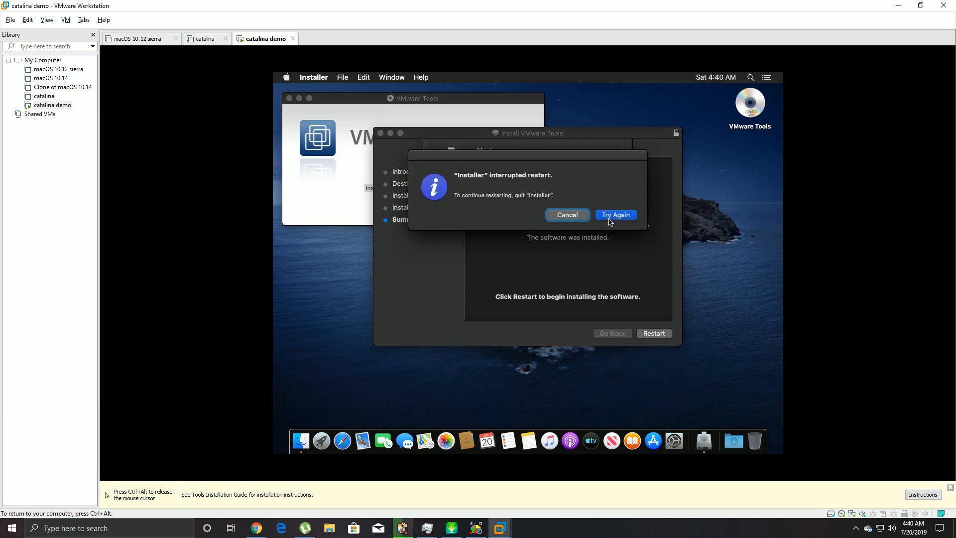
{"action": "left_click", "coordinate": [609, 219]}
{"action": "left_click", "coordinate": [575, 217]}
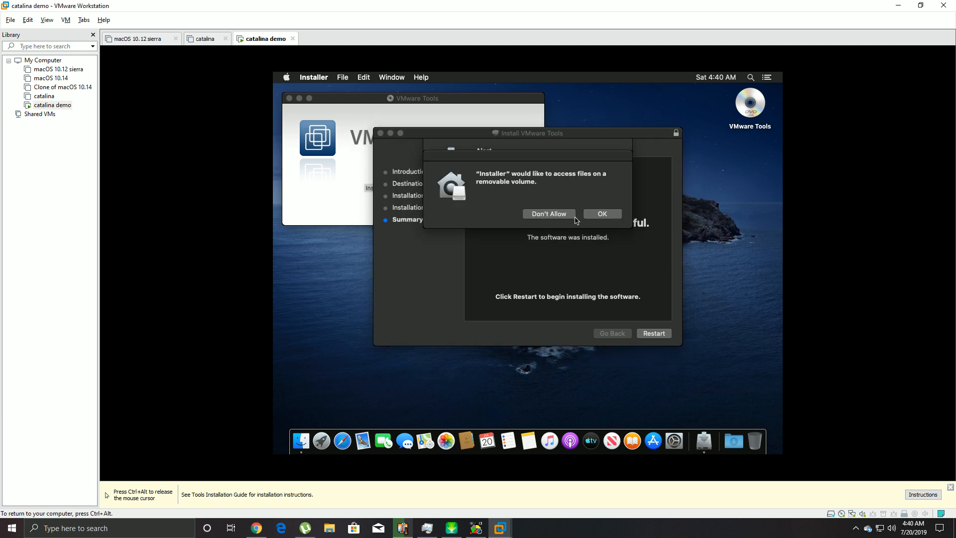
{"action": "left_click", "coordinate": [603, 214]}
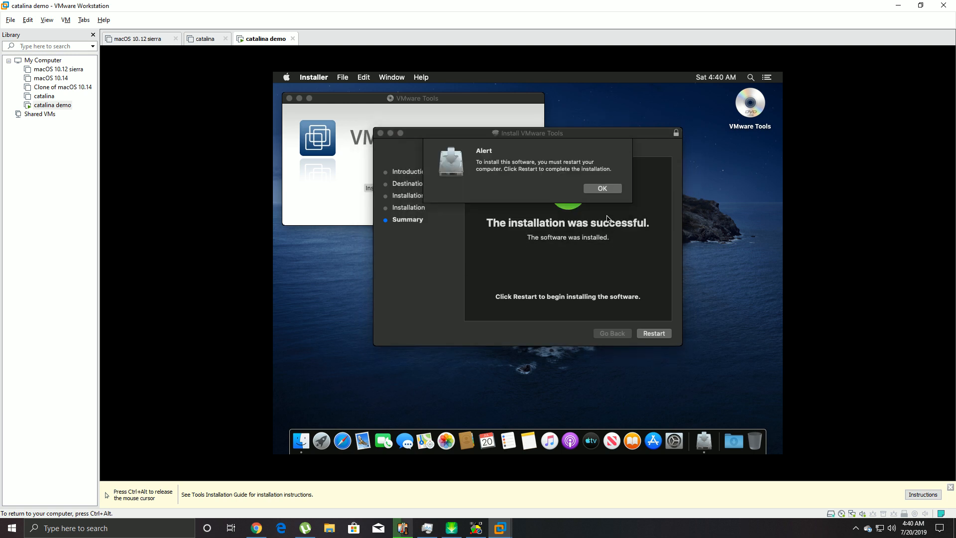
{"action": "left_click", "coordinate": [600, 189]}
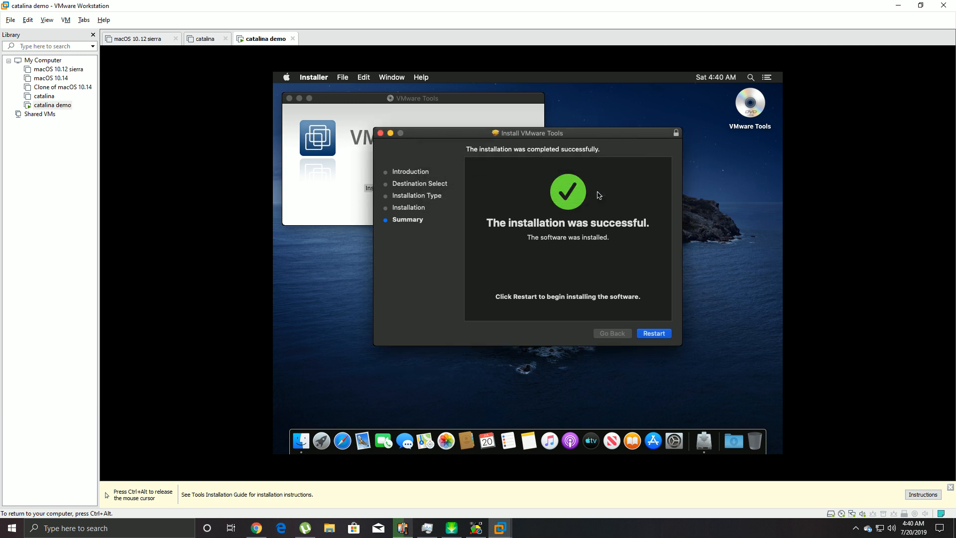
- Restart the guest to finish VMware Tools, release input, and minimize VMware Workstation
{"action": "left_click", "coordinate": [660, 334]}
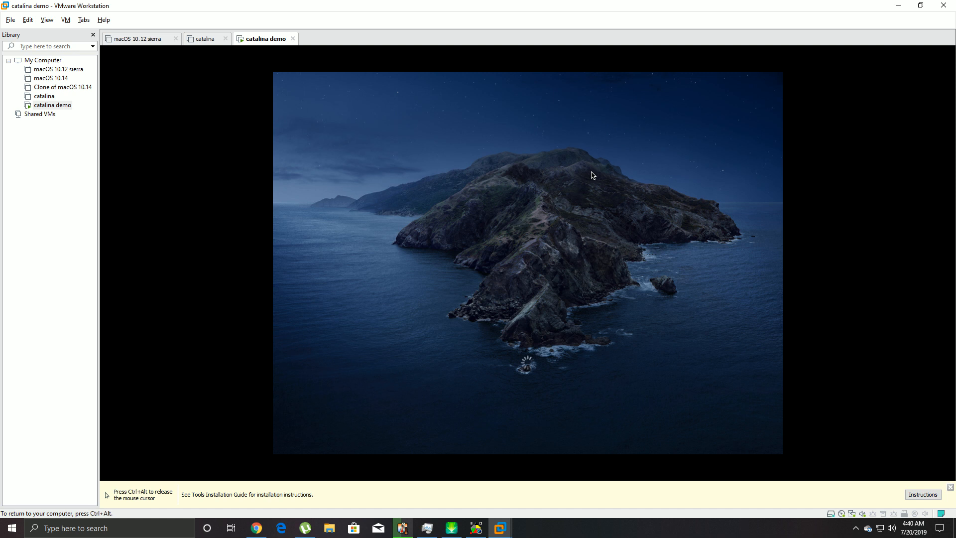
{"action": "key", "text": "ctrl+alt"}
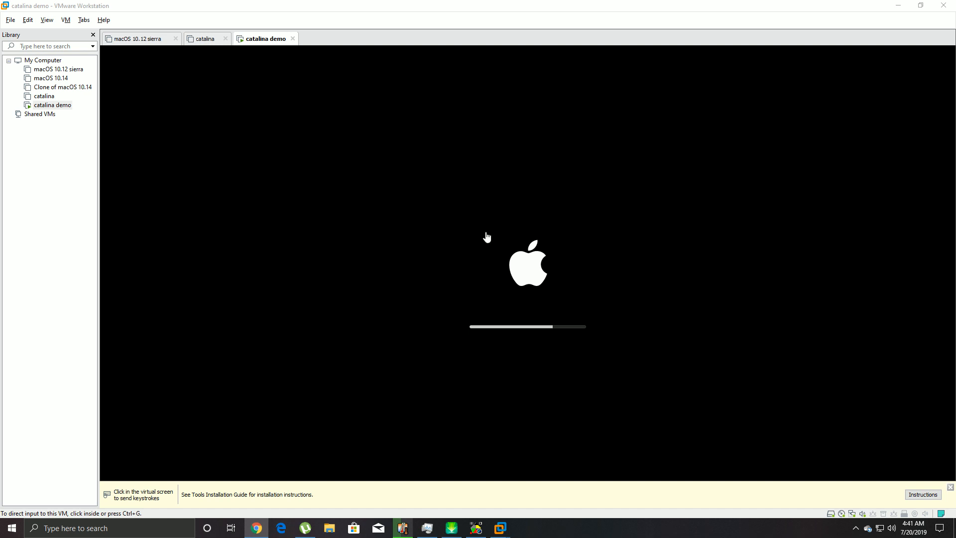
{"action": "left_click", "coordinate": [897, 5]}
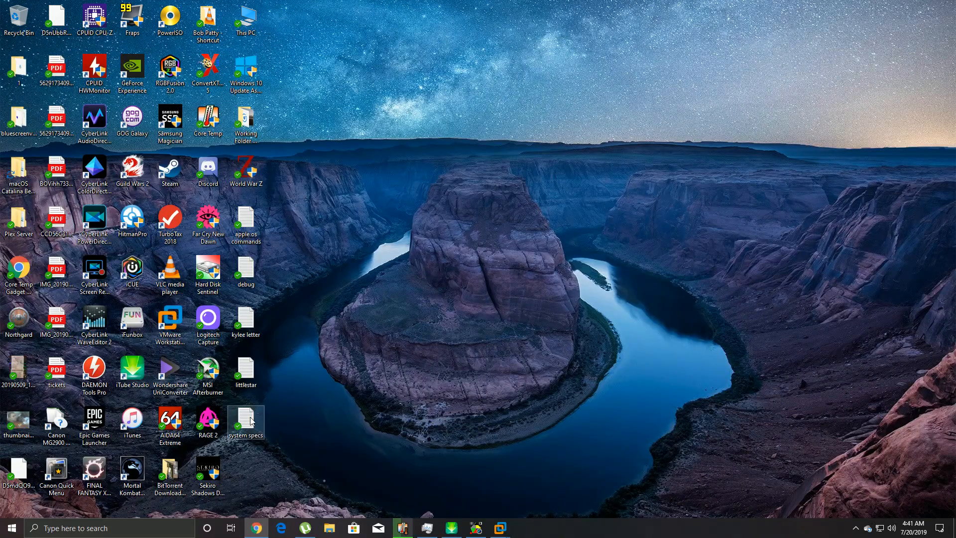
- Copy 'vmware-resolutionSet 1920 1080' from the apple os commands file and close Notepad
{"action": "double_click", "coordinate": [244, 227]}
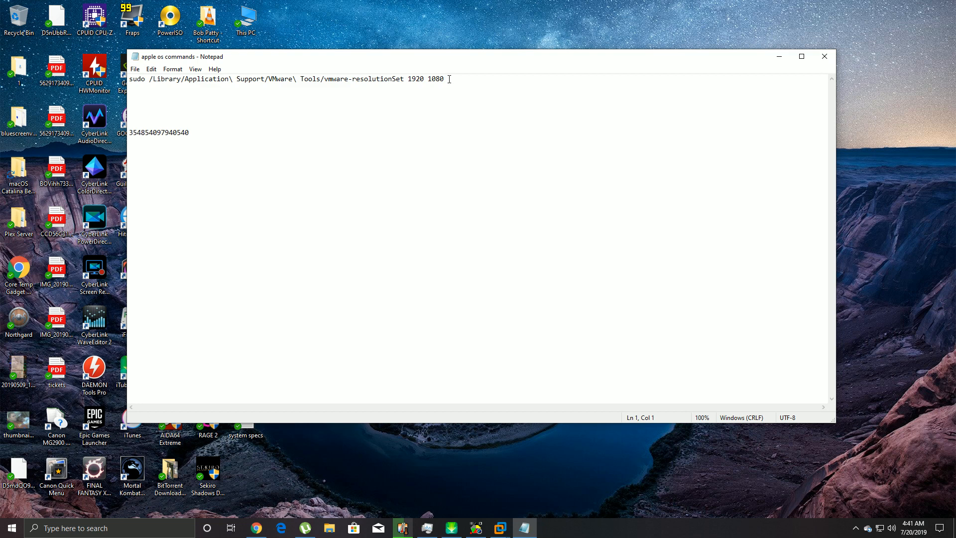
{"action": "left_click_drag", "start_coordinate": [222, 90], "coordinate": [129, 80]}
{"action": "right_click", "coordinate": [131, 80]}
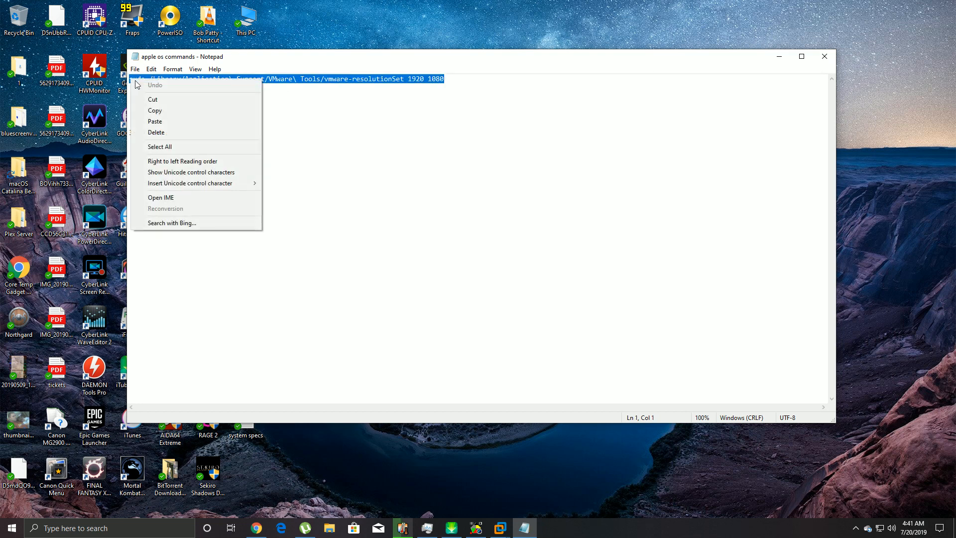
{"action": "left_click", "coordinate": [154, 111]}
{"action": "left_click", "coordinate": [824, 56]}
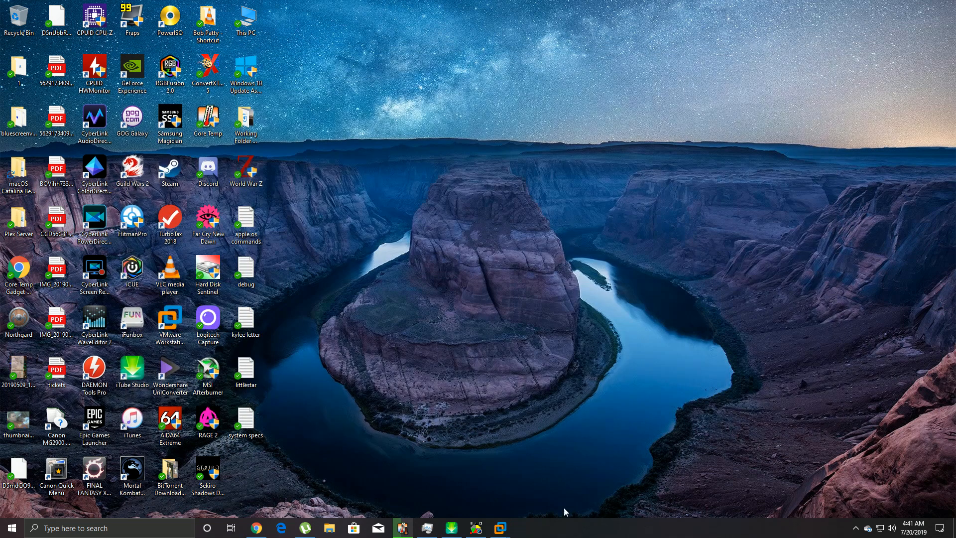
- Return to the catalina demo VM and log in to the demo account with its password
{"action": "mouse_move", "coordinate": [498, 527]}
{"action": "left_click", "coordinate": [607, 468]}
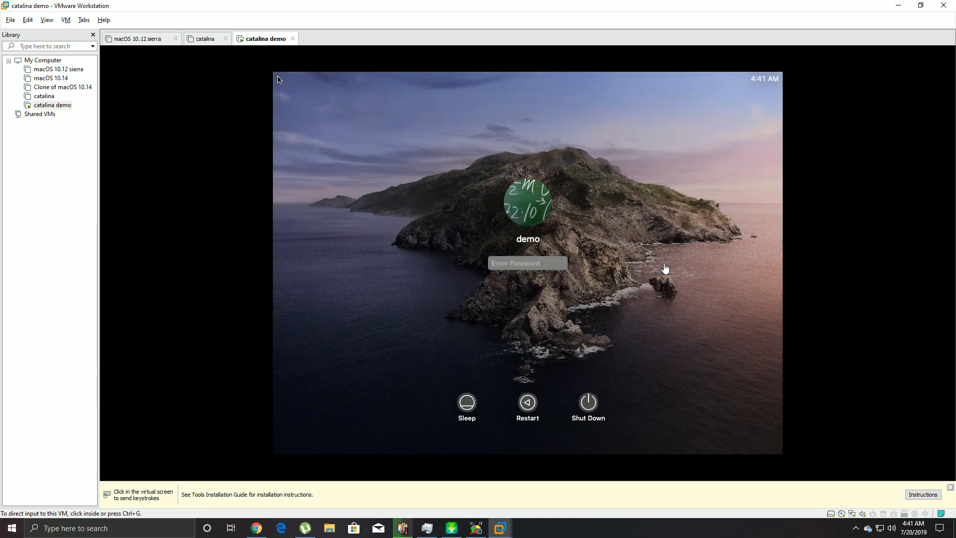
{"action": "left_click", "coordinate": [530, 264]}
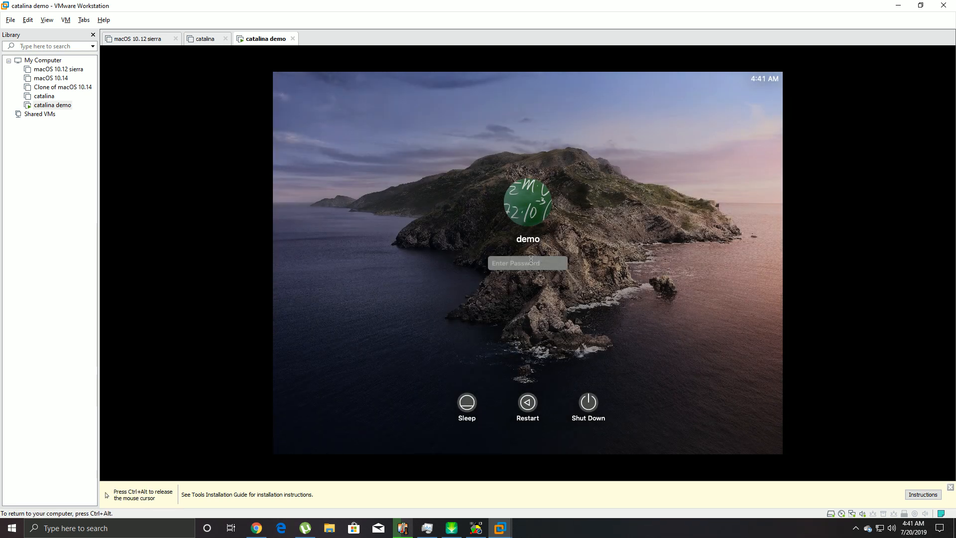
{"action": "type", "text": "***********"}
{"action": "key", "text": "Return"}
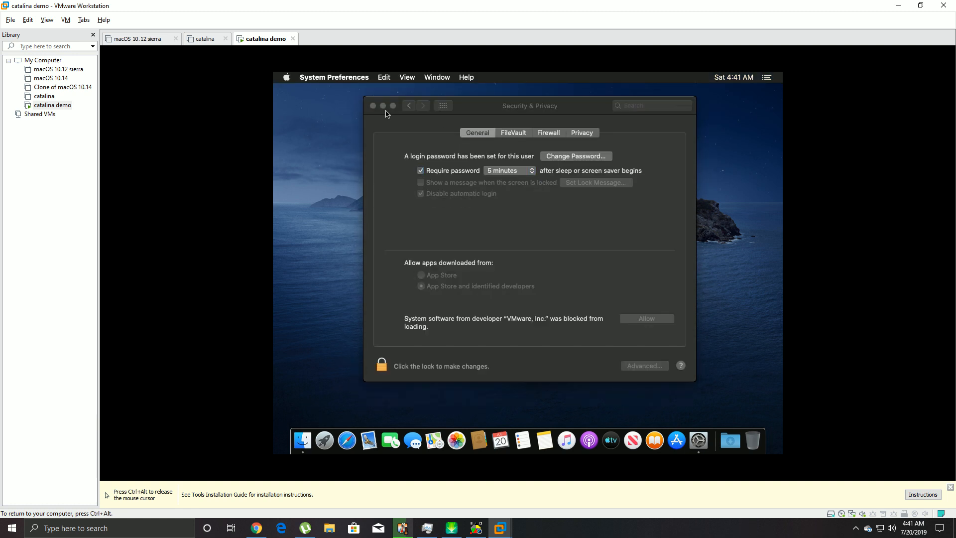
- Unlock Security & Privacy with the account password and allow the blocked VMware, Inc. system software
{"action": "left_click", "coordinate": [374, 103]}
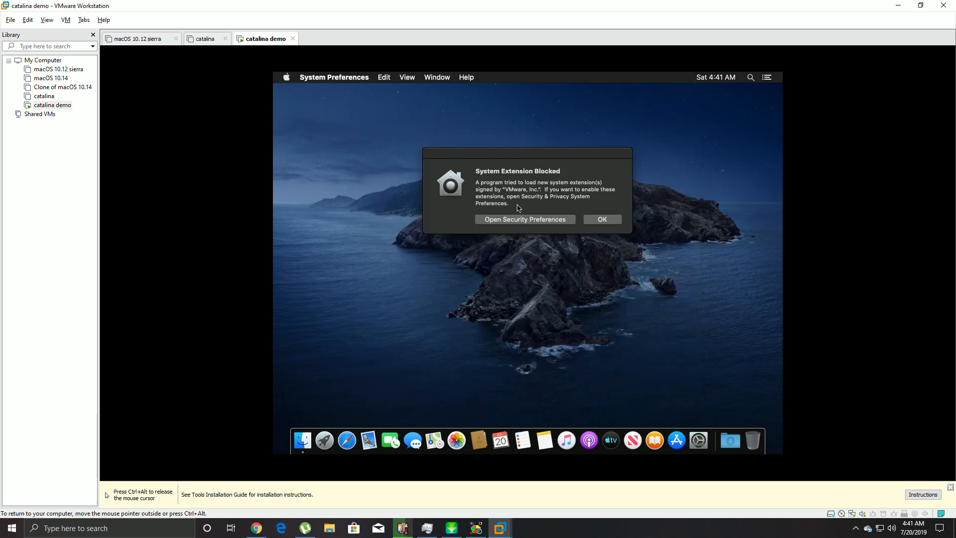
{"action": "left_click", "coordinate": [526, 220]}
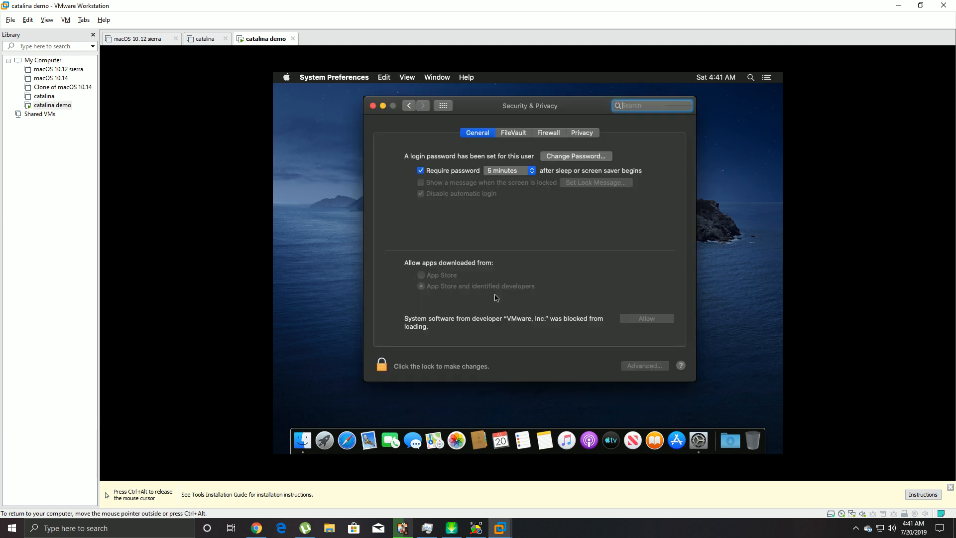
{"action": "left_click", "coordinate": [375, 369]}
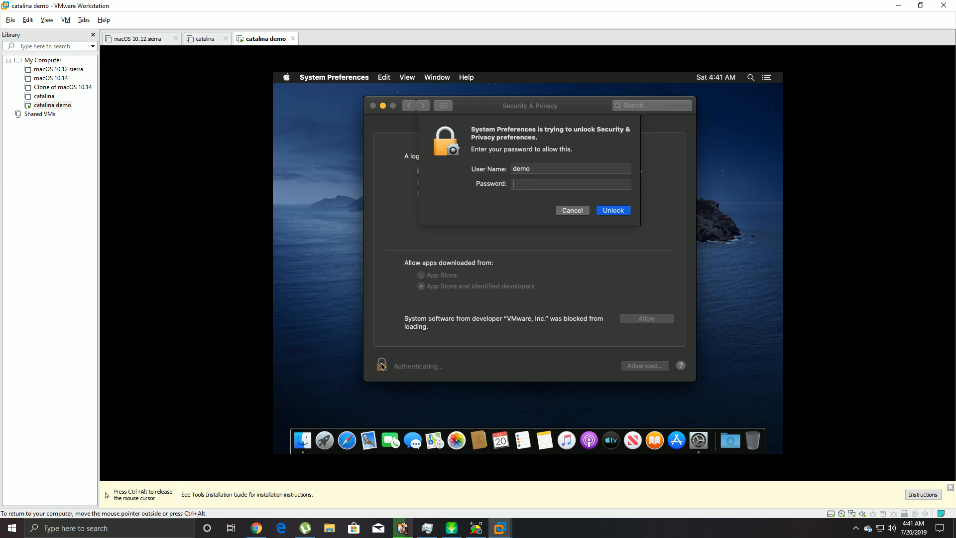
{"action": "type", "text": "••••••••••••"}
{"action": "key", "text": "Return"}
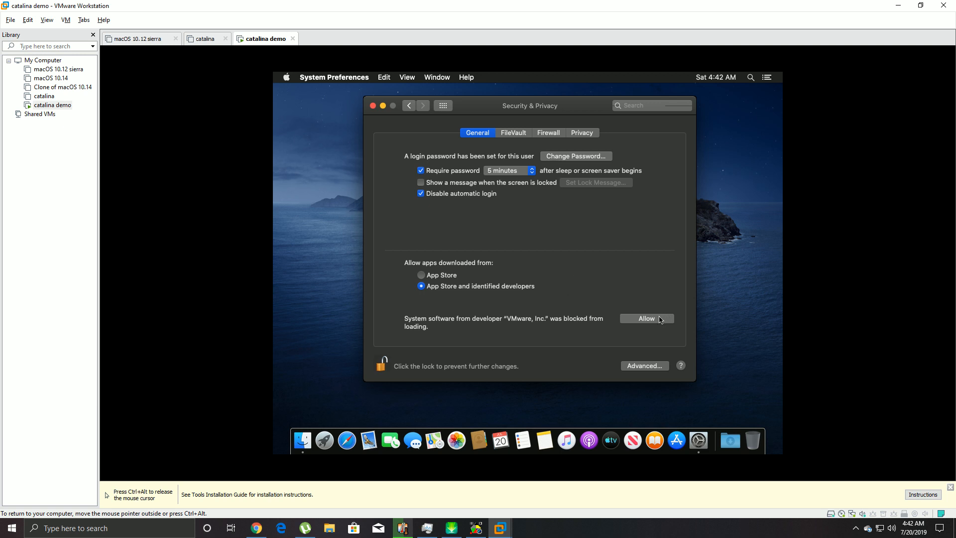
{"action": "left_click", "coordinate": [658, 319]}
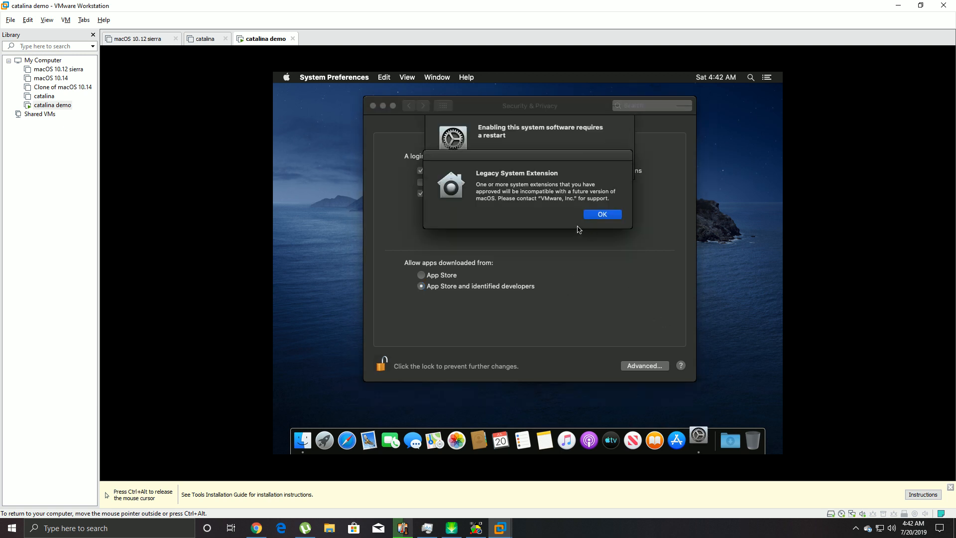
{"action": "left_click", "coordinate": [593, 217]}
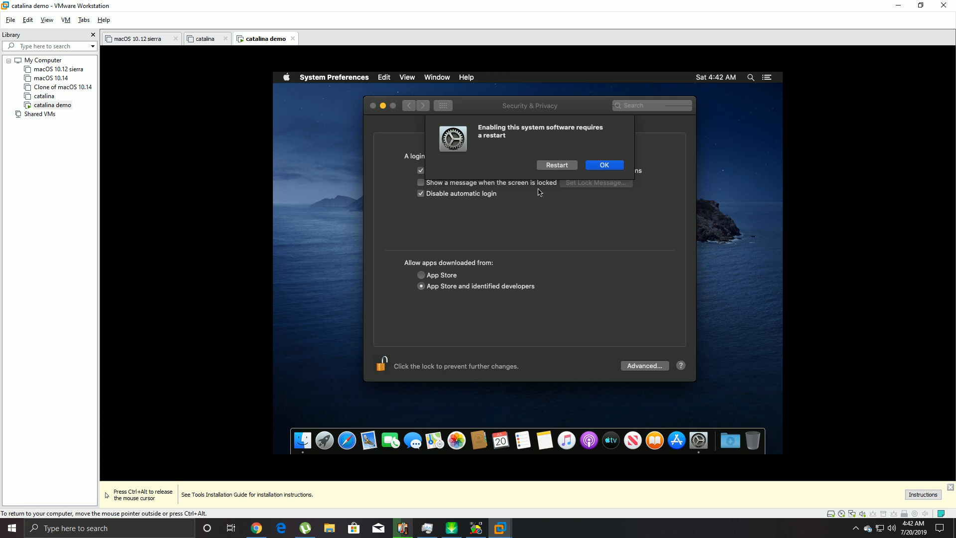
- Restart the Catalina guest and log back in with the account password
{"action": "left_click", "coordinate": [549, 169]}
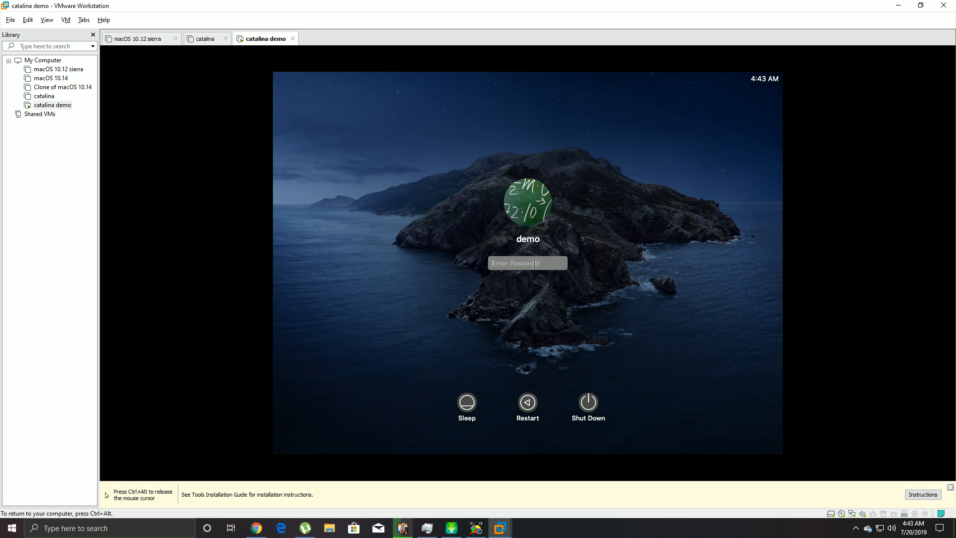
{"action": "type", "text": "d********"}
{"action": "key", "text": "Return"}
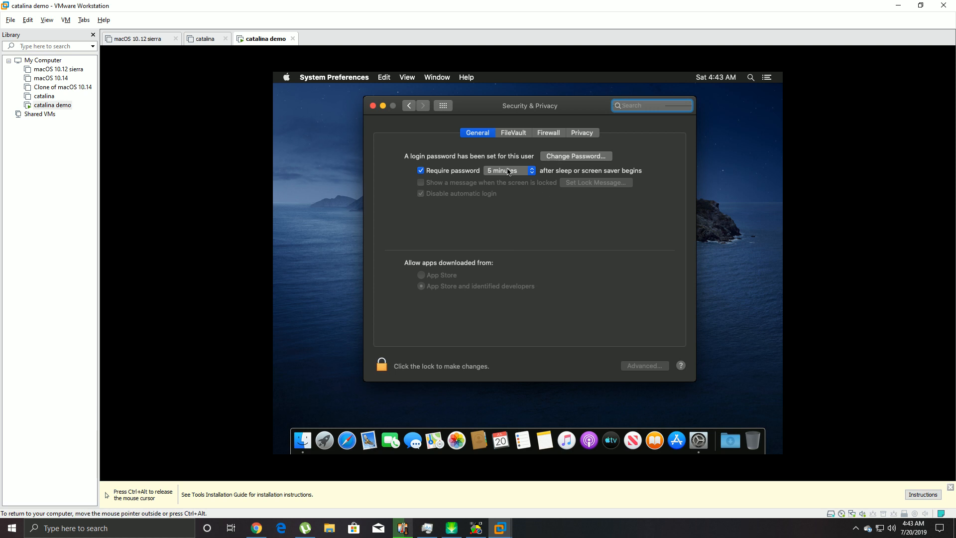
- Close Security & Privacy and look through the Finder and Apple menus
{"action": "left_click", "coordinate": [373, 105]}
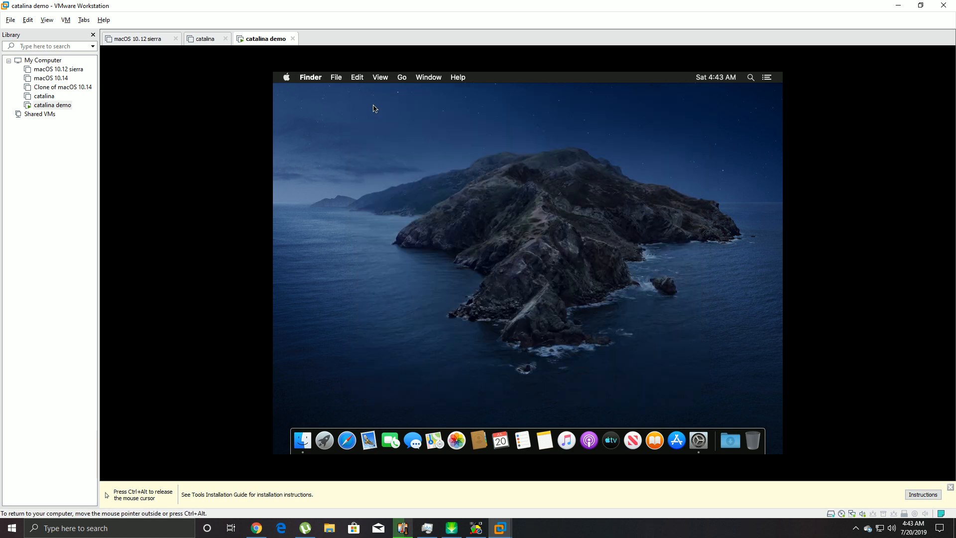
{"action": "left_click", "coordinate": [313, 79]}
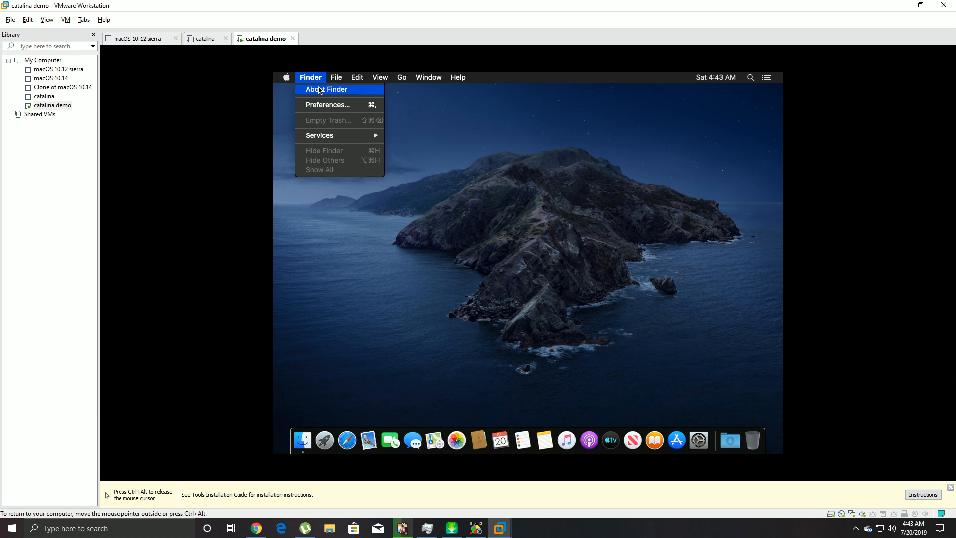
{"action": "mouse_move", "coordinate": [329, 137]}
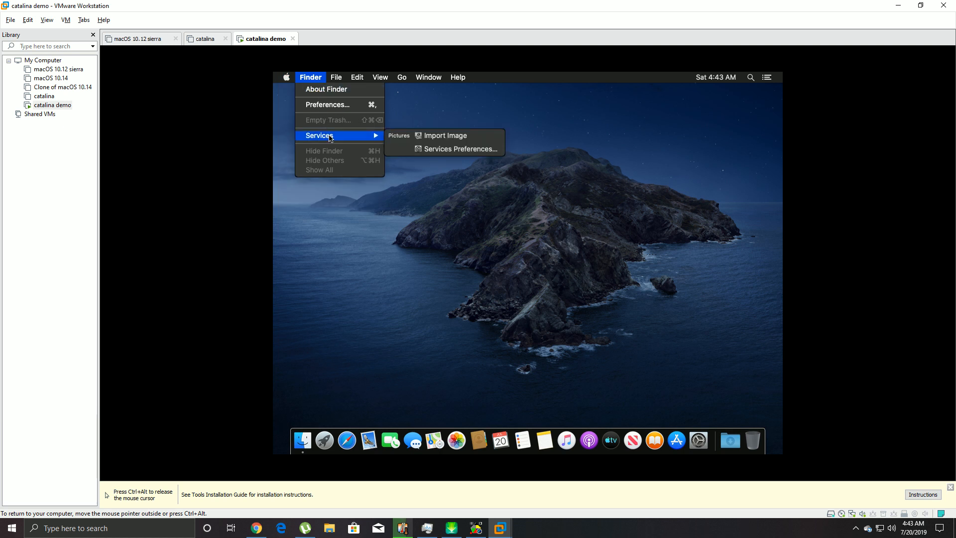
{"action": "left_click", "coordinate": [287, 77]}
{"action": "left_click", "coordinate": [287, 77]}
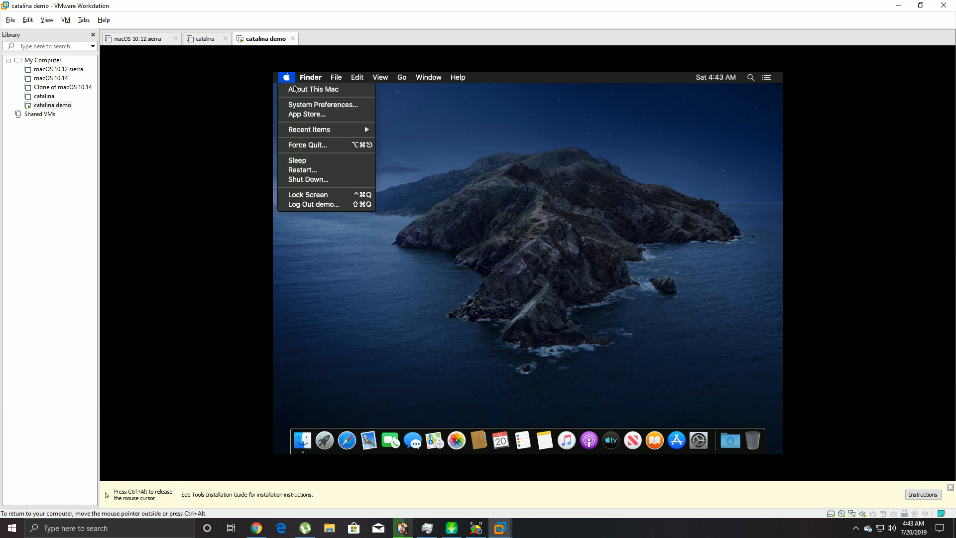
{"action": "left_click", "coordinate": [459, 85]}
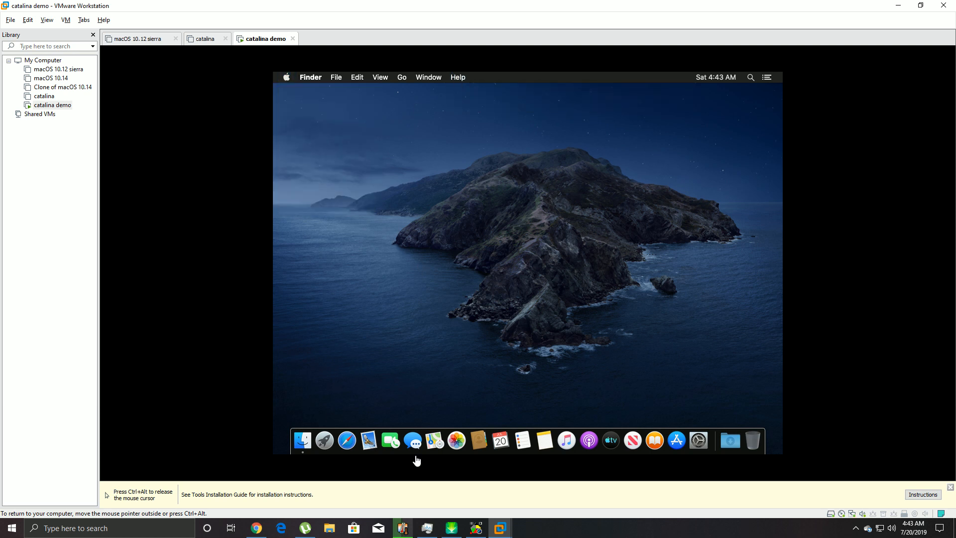
- Launch and close Safari, a Finder window and the Trash in turn
{"action": "left_click", "coordinate": [348, 441]}
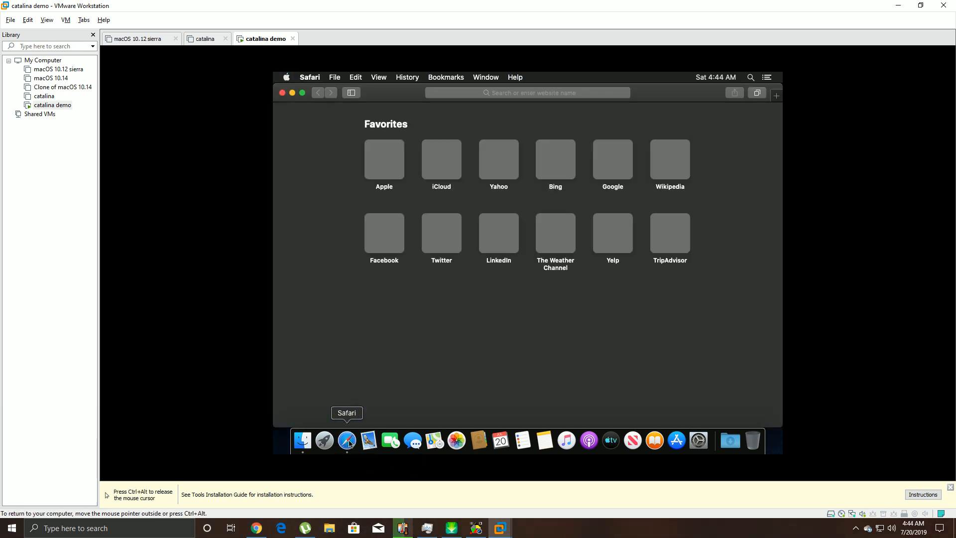
{"action": "double_click", "coordinate": [288, 97]}
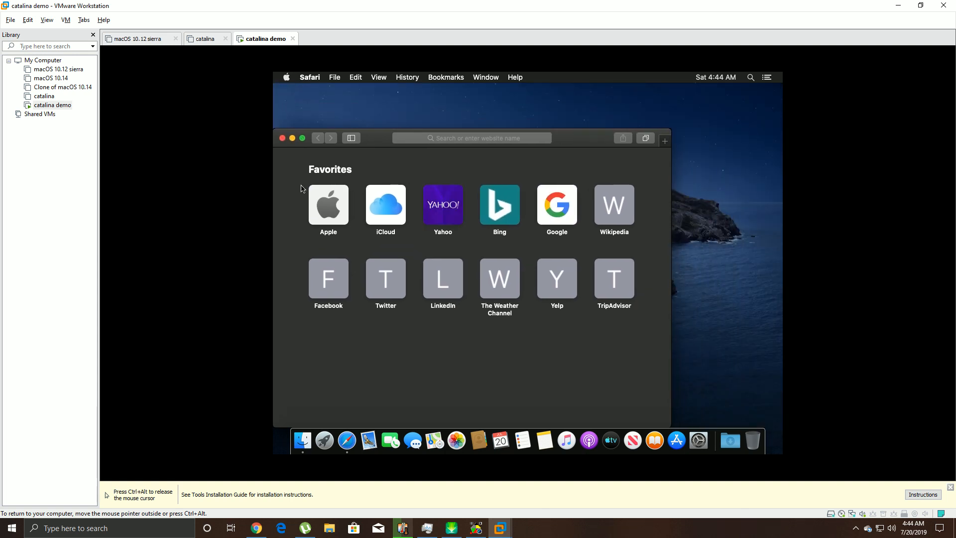
{"action": "left_click", "coordinate": [283, 138]}
{"action": "left_click", "coordinate": [307, 446]}
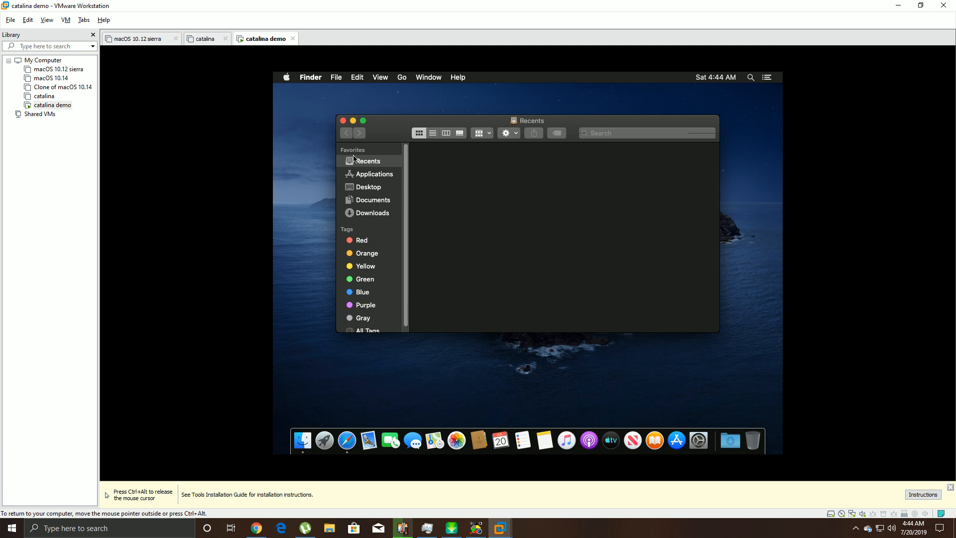
{"action": "left_click", "coordinate": [639, 134]}
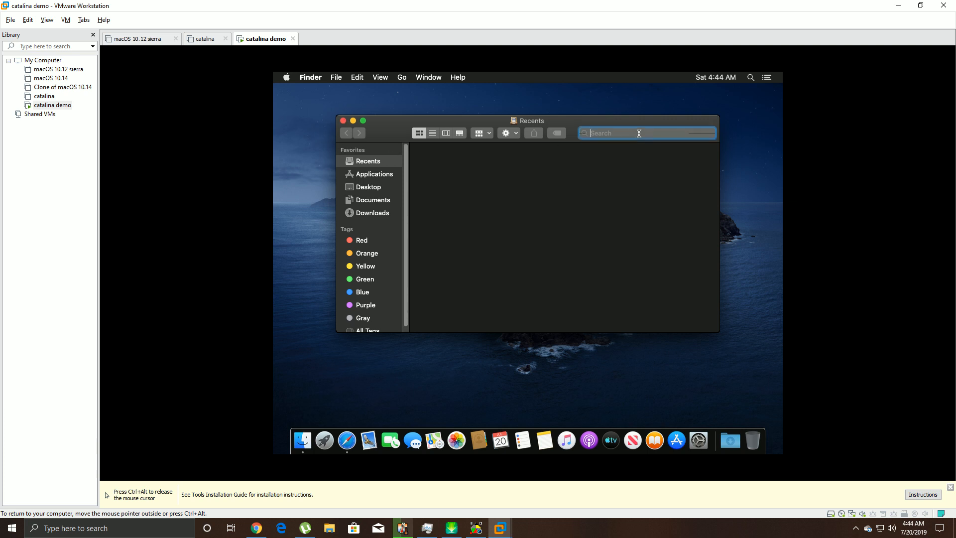
{"action": "left_click", "coordinate": [342, 121]}
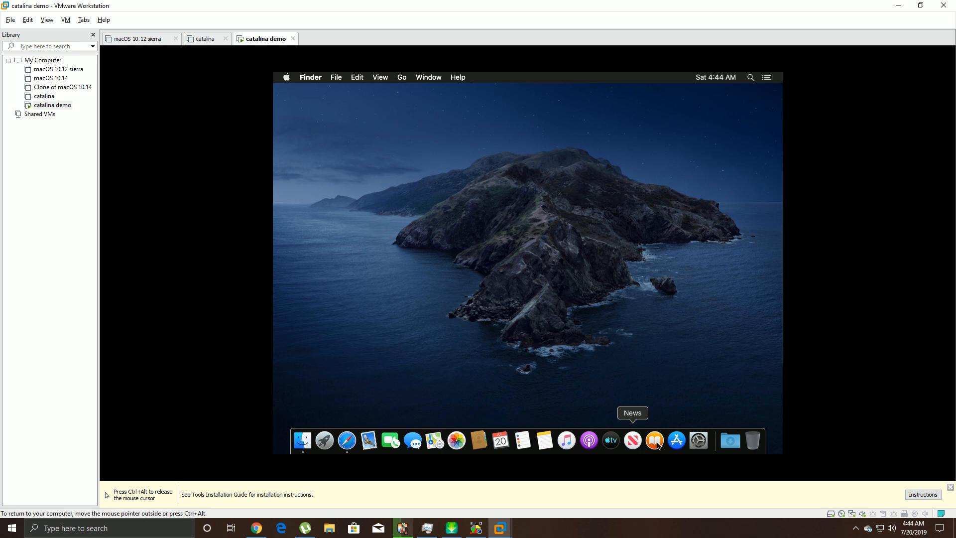
{"action": "left_click", "coordinate": [753, 440]}
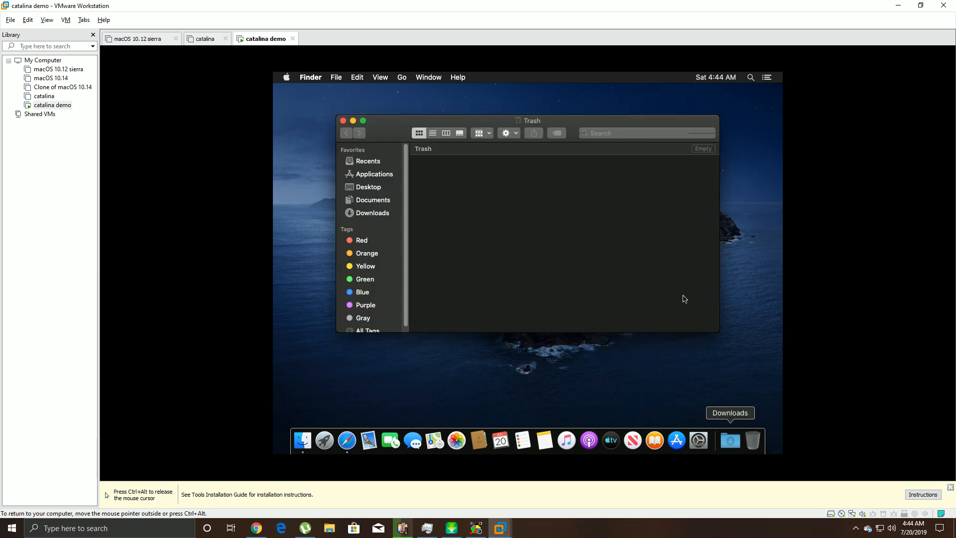
{"action": "left_click", "coordinate": [342, 120]}
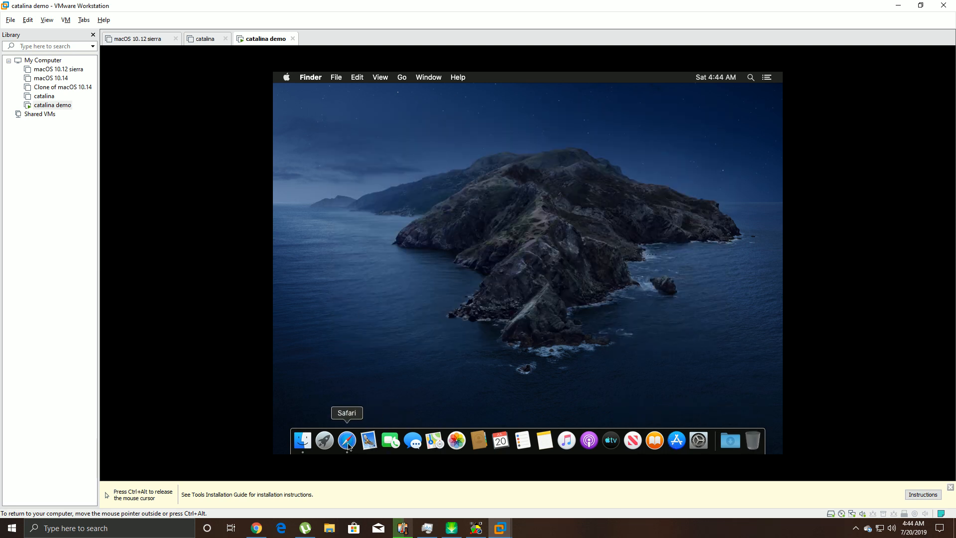
- Reopen and close Safari, toggle Notification Center, then bring up Spotlight Search
{"action": "left_click", "coordinate": [347, 440]}
{"action": "left_click", "coordinate": [282, 136]}
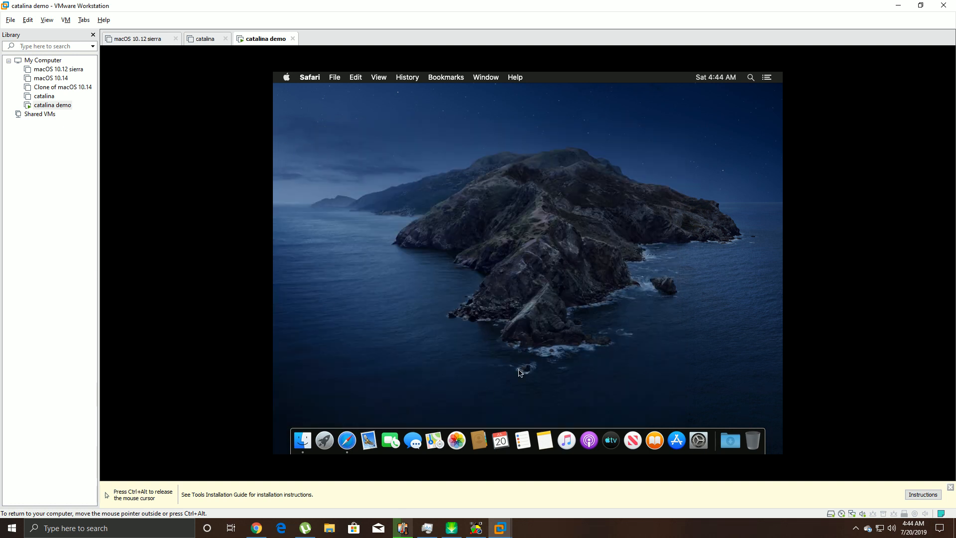
{"action": "left_click", "coordinate": [767, 78]}
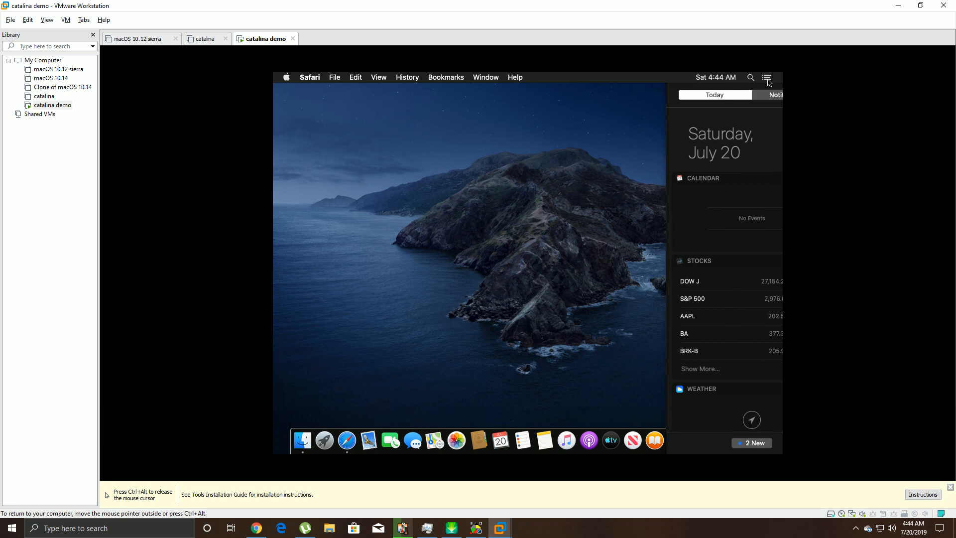
{"action": "left_click", "coordinate": [490, 214]}
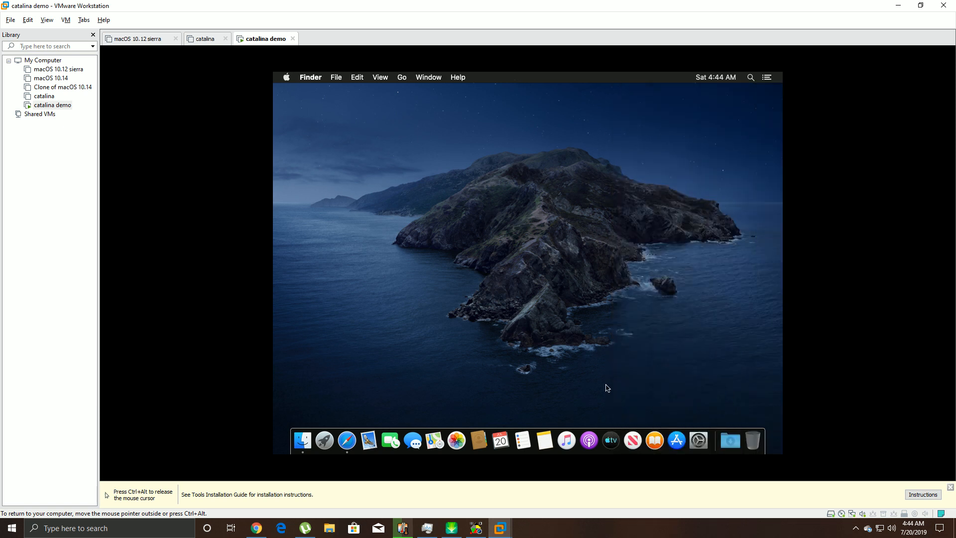
{"action": "left_click", "coordinate": [751, 79]}
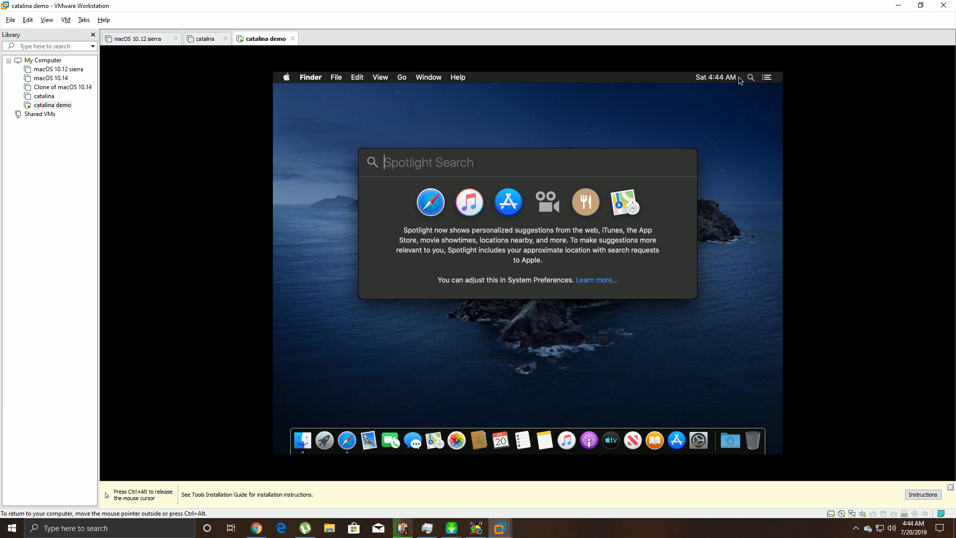
- Launch Terminal by searching 'terminal' in Spotlight
{"action": "left_click", "coordinate": [557, 142]}
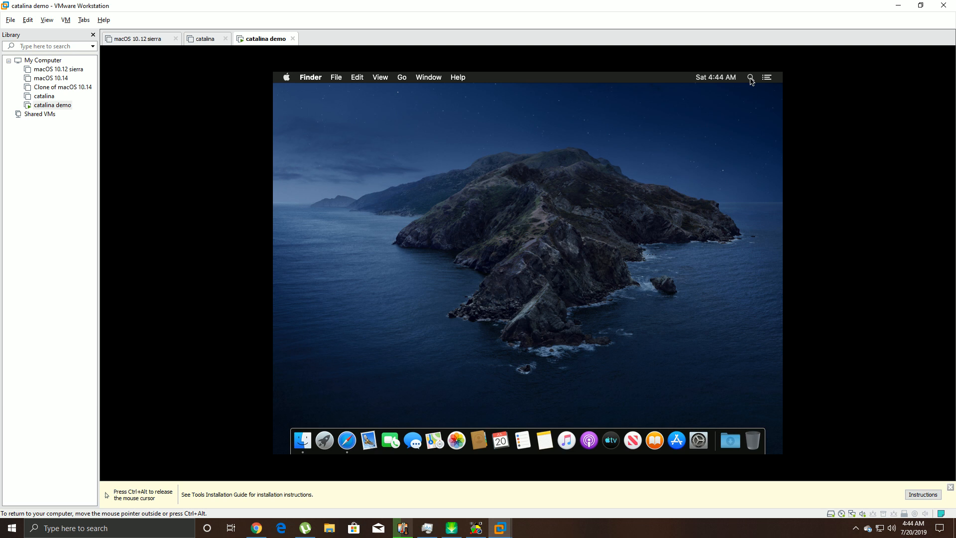
{"action": "left_click", "coordinate": [750, 79]}
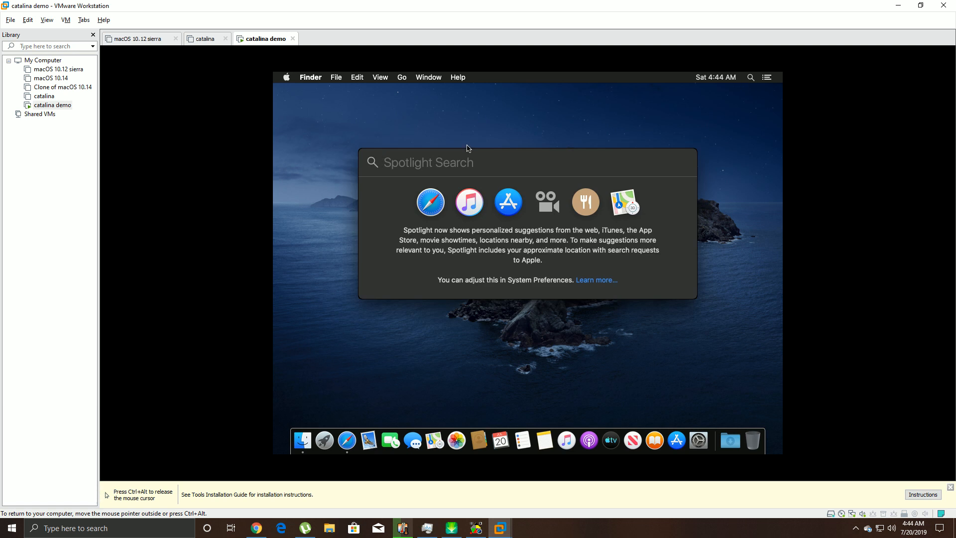
{"action": "type", "text": "terminal"}
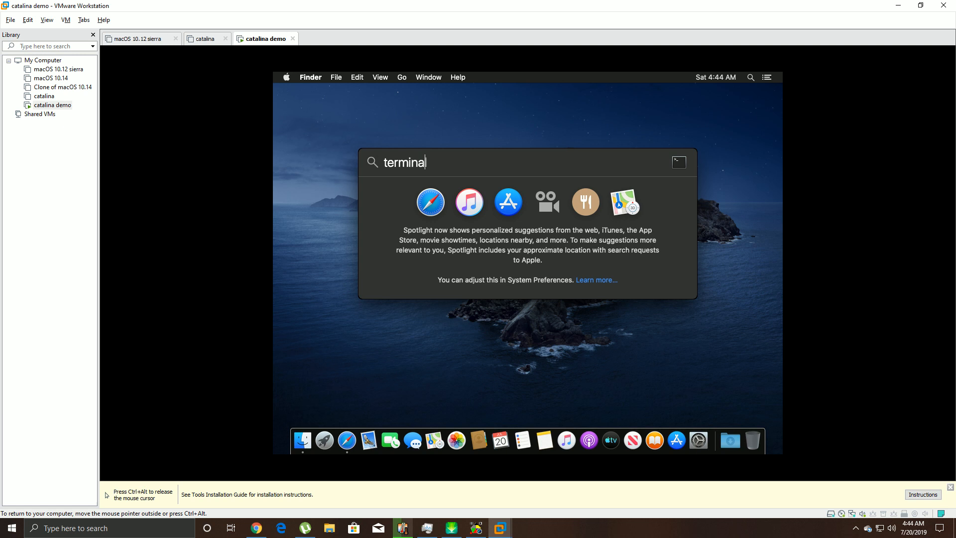
{"action": "key", "text": "Return"}
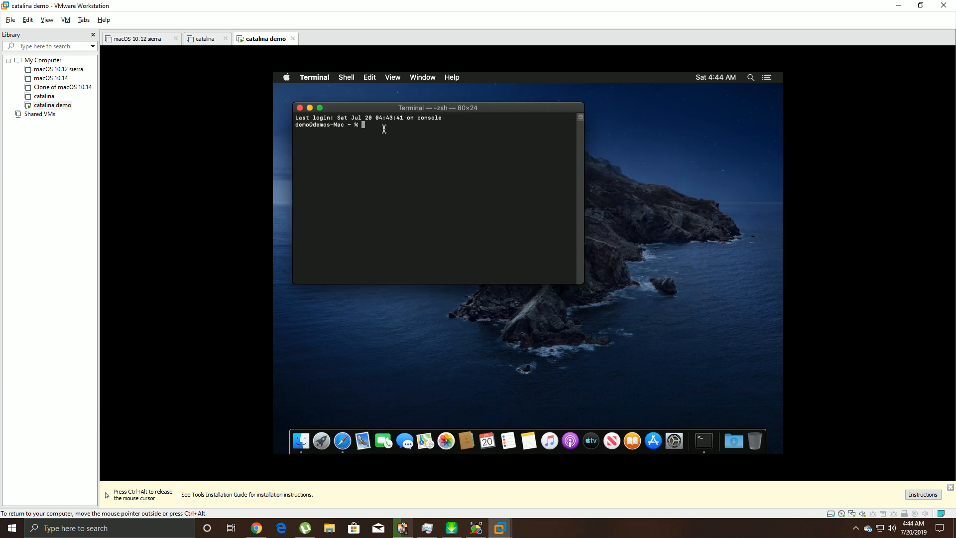
- Paste and run the sudo vmware-resolutionSet 1920 1080 command, entering the account password
{"action": "right_click", "coordinate": [381, 129]}
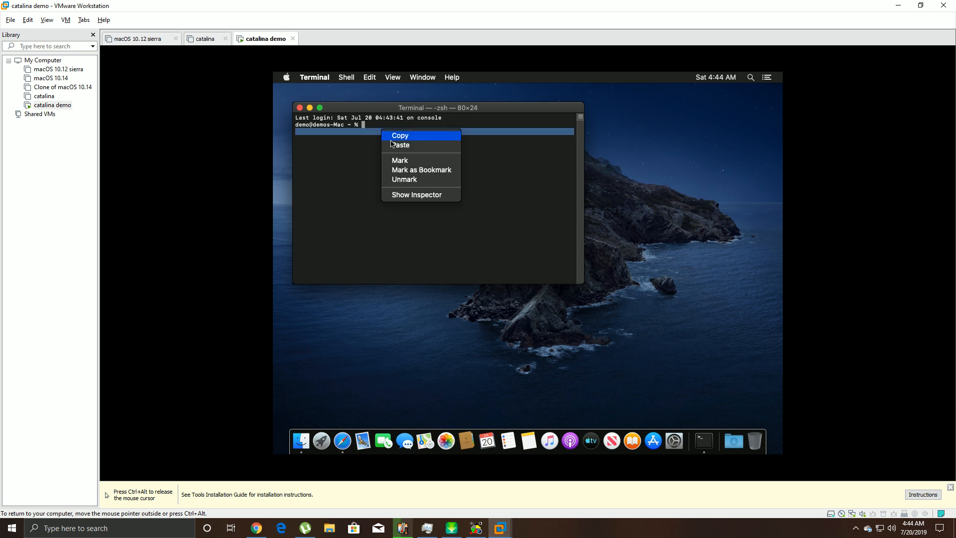
{"action": "left_click", "coordinate": [396, 146]}
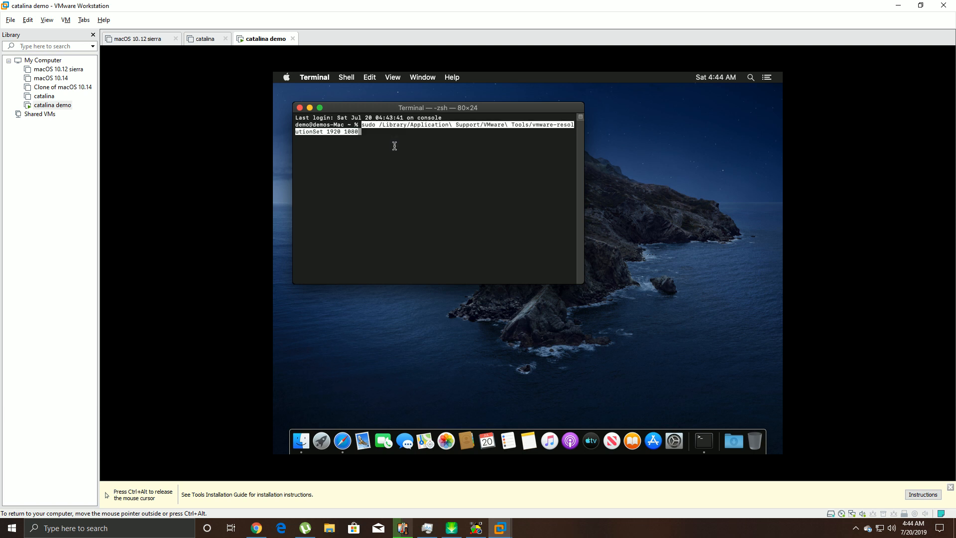
{"action": "key", "text": "Return"}
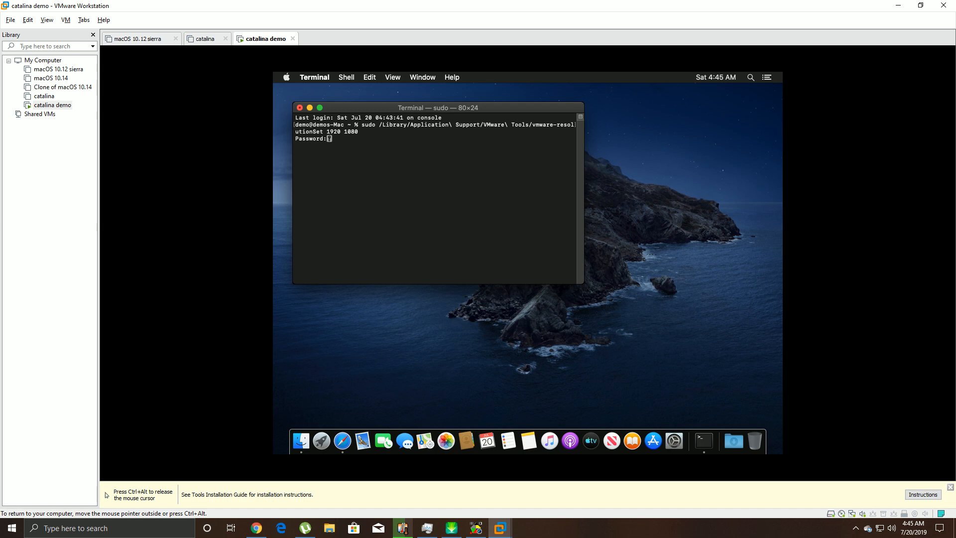
{"action": "key", "text": "Return"}
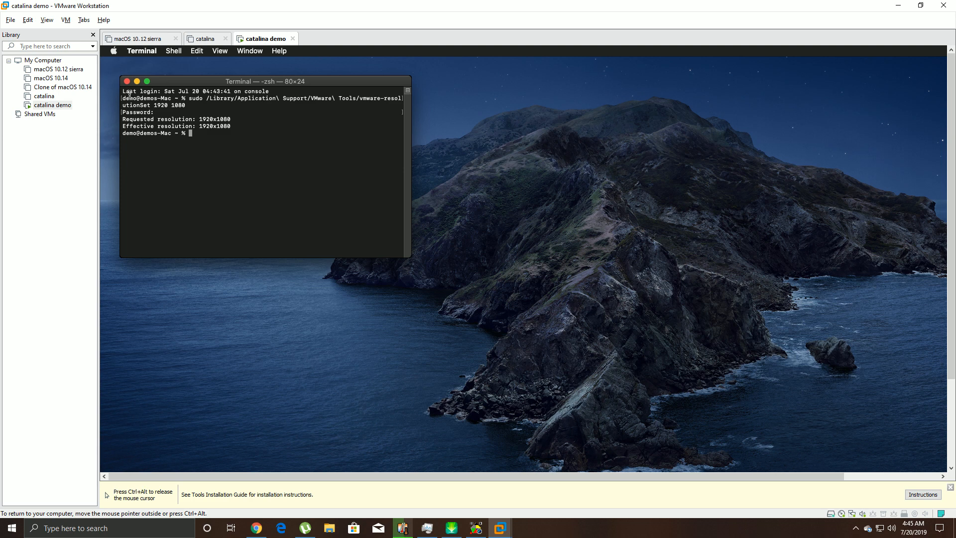
- Close the Terminal window and switch the virtual machine to full screen via View > Full Screen
{"action": "left_click", "coordinate": [127, 81]}
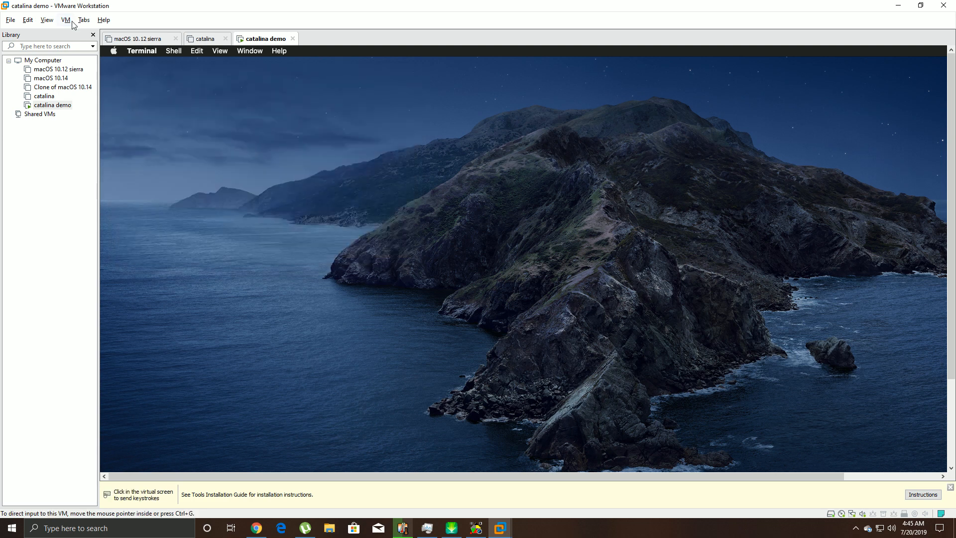
{"action": "left_click", "coordinate": [47, 20]}
{"action": "left_click", "coordinate": [58, 33]}
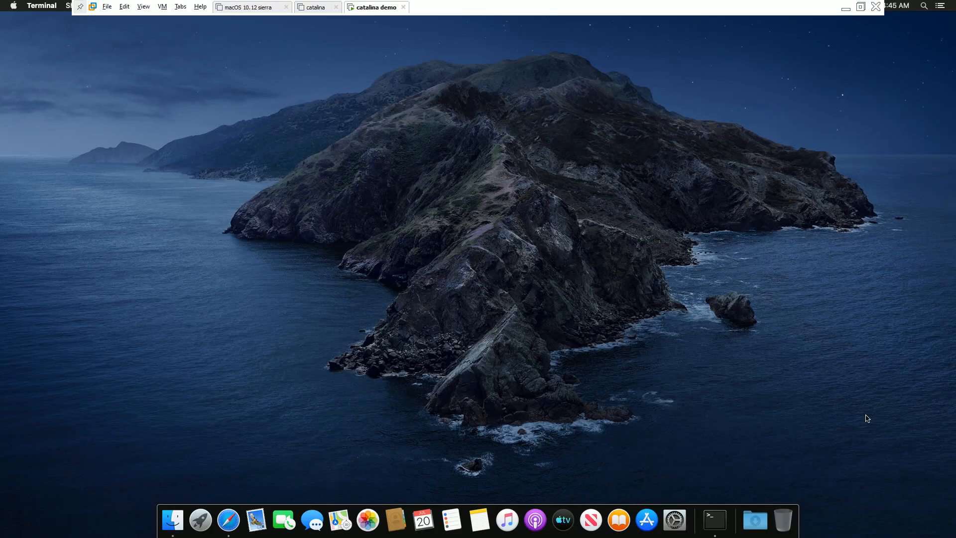
{"action": "right_click", "coordinate": [486, 152]}
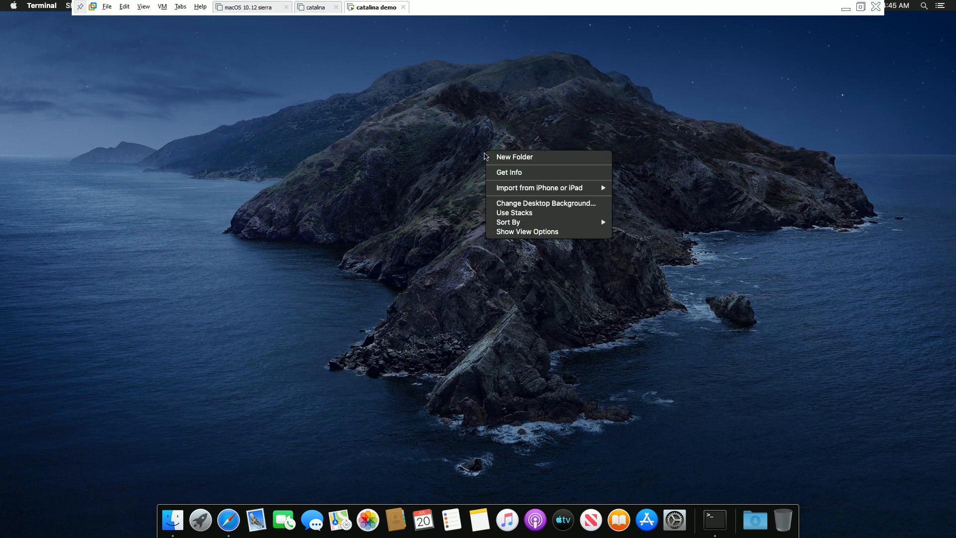
{"action": "left_click", "coordinate": [457, 226]}
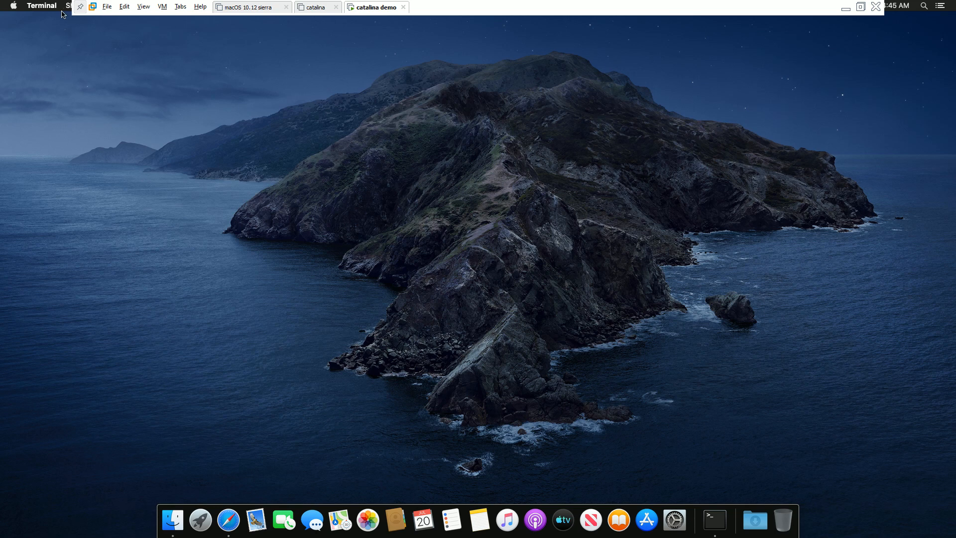
- Quit Terminal and set the guest display to Scaled 1920 × 1080 in System Preferences > Displays
{"action": "left_click", "coordinate": [52, 10]}
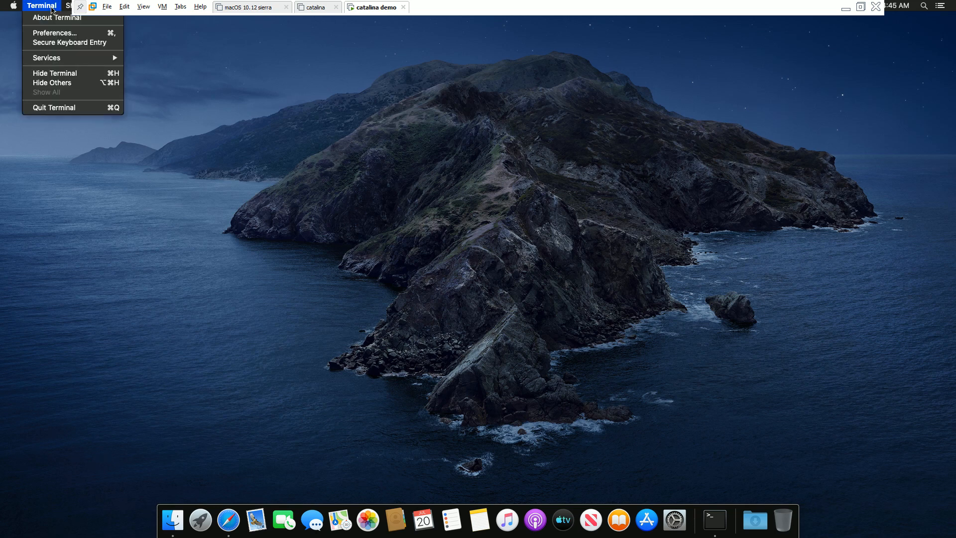
{"action": "left_click", "coordinate": [84, 110]}
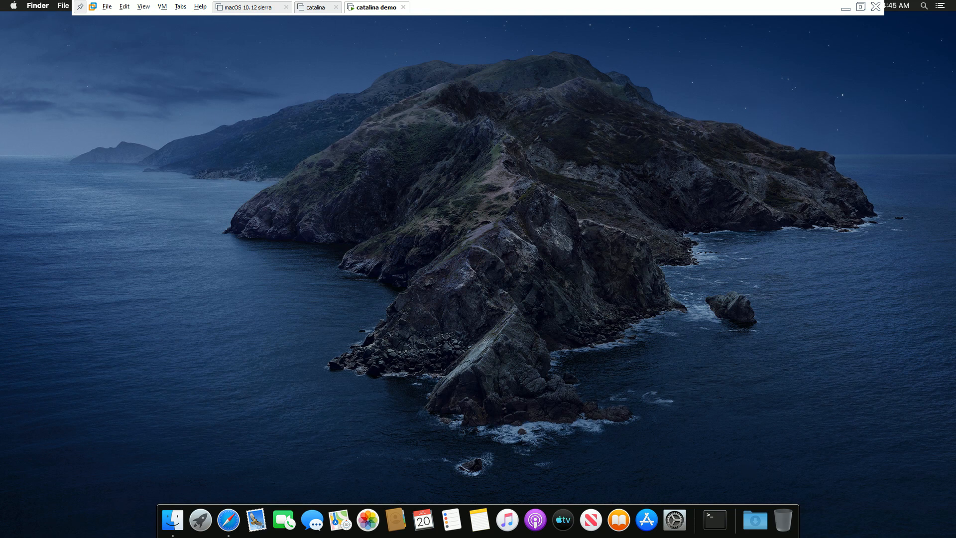
{"action": "left_click", "coordinate": [20, 7]}
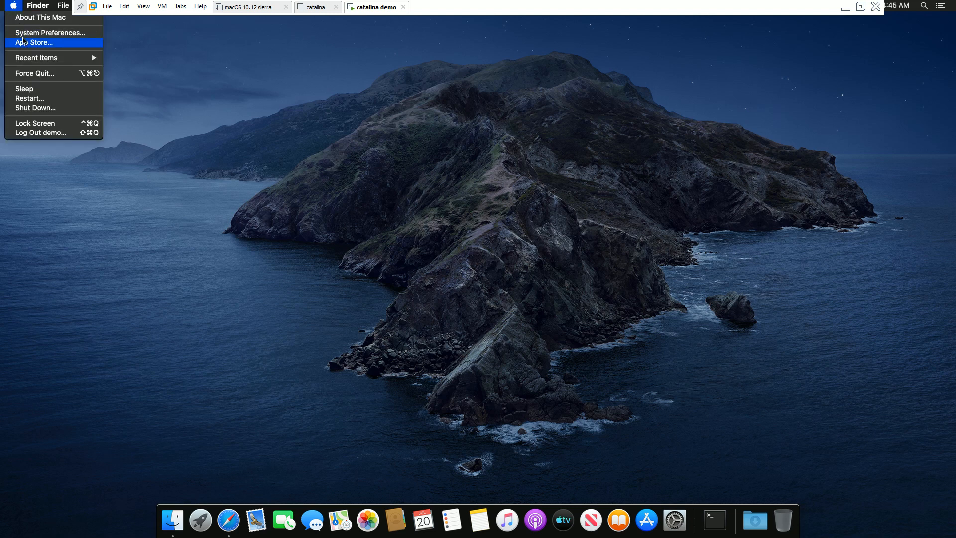
{"action": "left_click", "coordinate": [25, 35]}
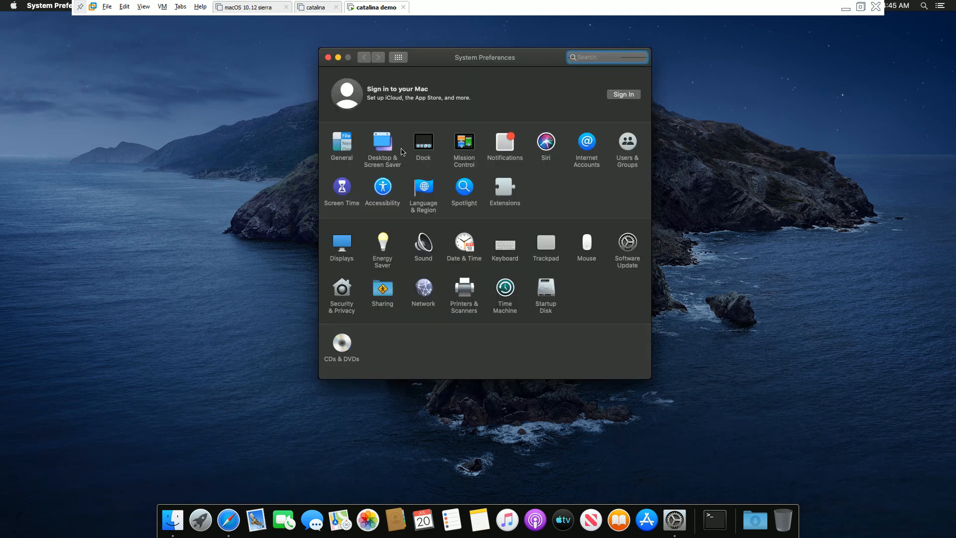
{"action": "left_click", "coordinate": [348, 244]}
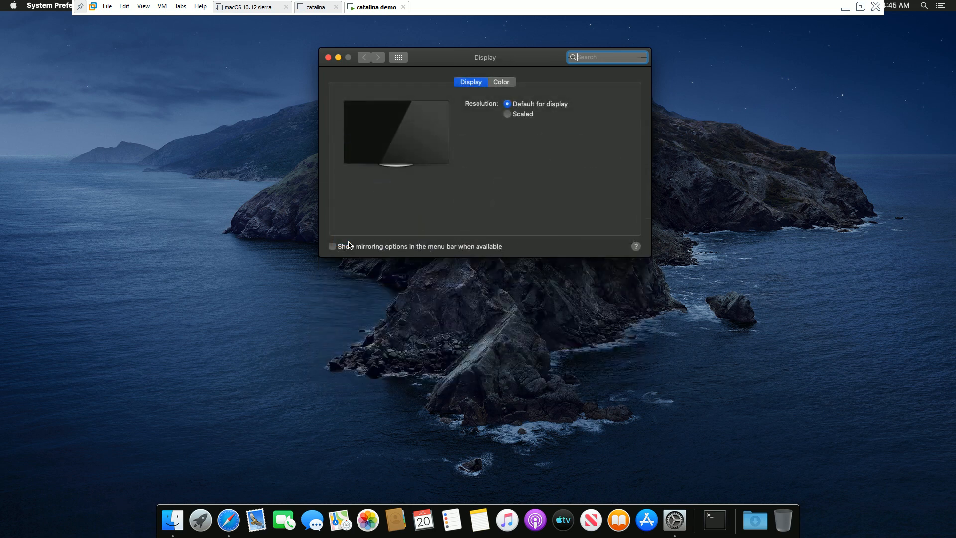
{"action": "left_click", "coordinate": [507, 114]}
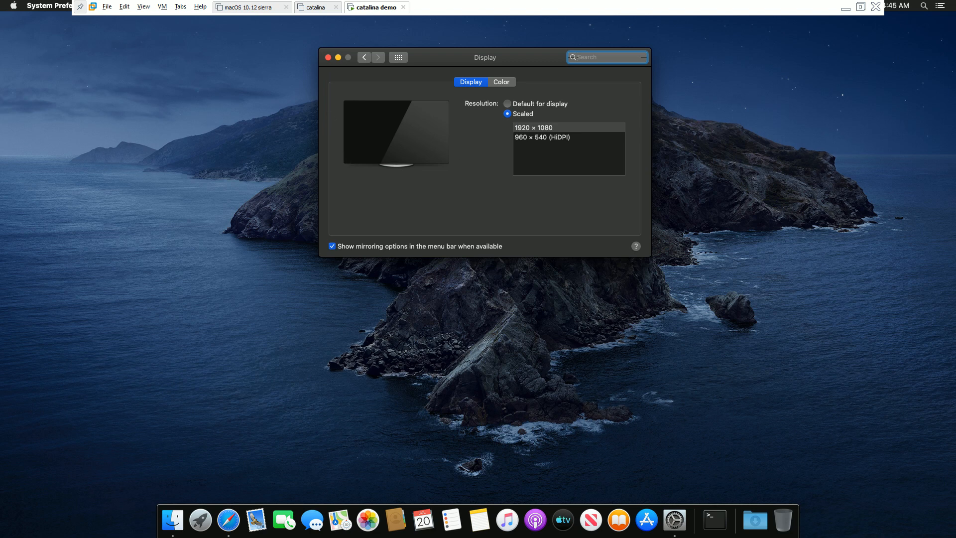
{"action": "left_click", "coordinate": [328, 57]}
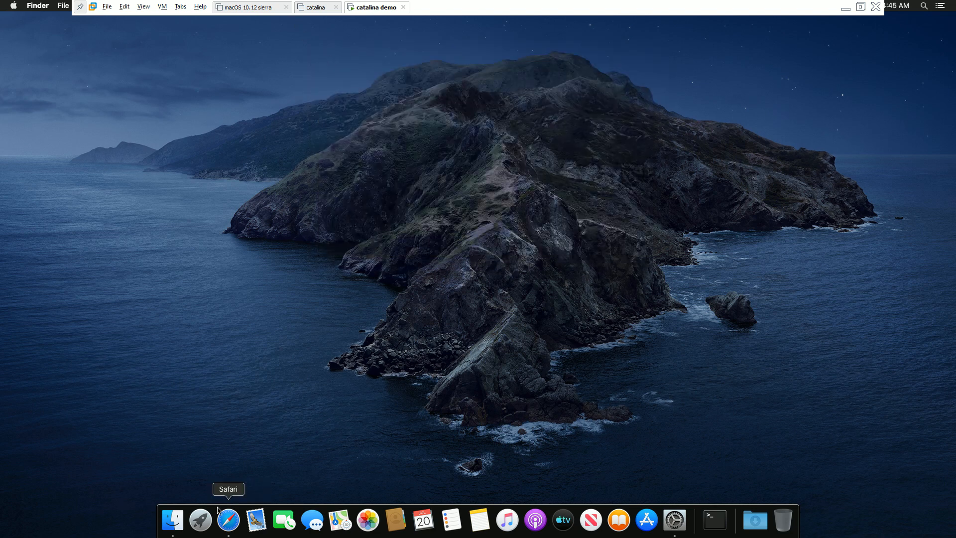
- Launch Safari, center its window, preview the tab overview, and enlarge it to fill the screen
{"action": "left_click", "coordinate": [219, 510]}
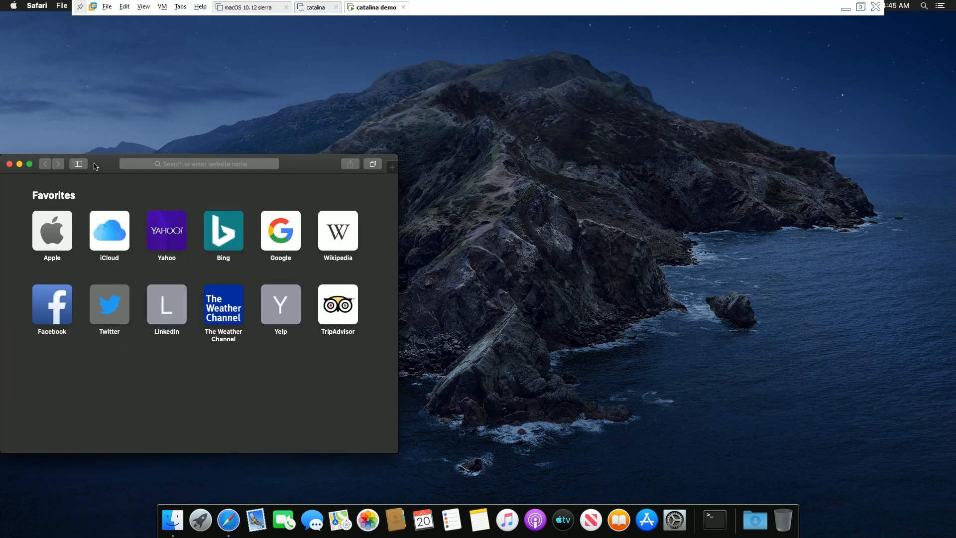
{"action": "left_click_drag", "start_coordinate": [96, 166], "coordinate": [356, 103]}
{"action": "left_click", "coordinate": [632, 101]}
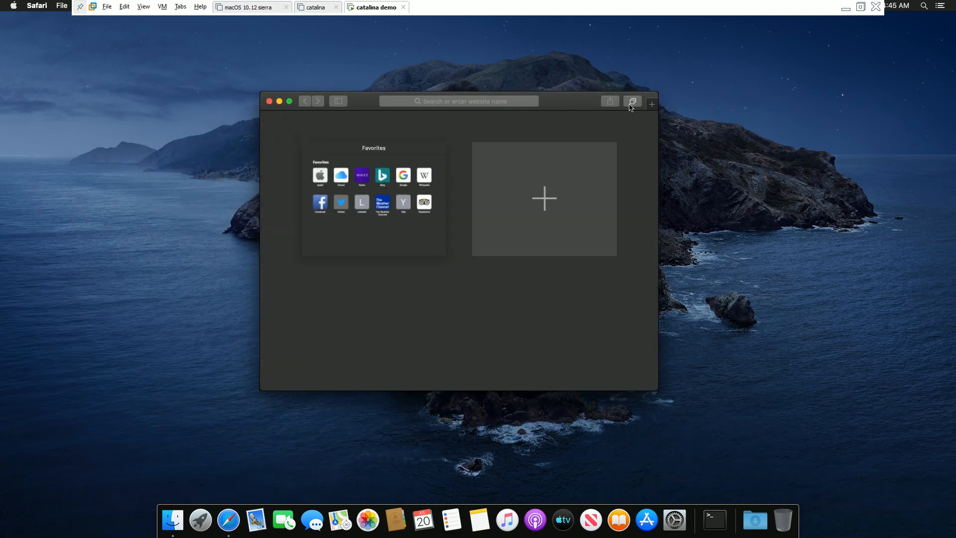
{"action": "left_click", "coordinate": [630, 103]}
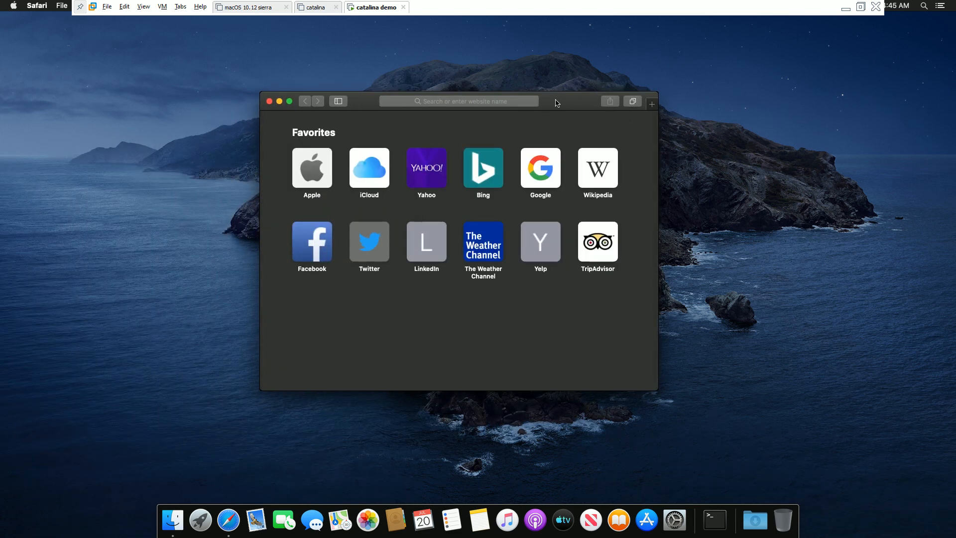
{"action": "double_click", "coordinate": [556, 103]}
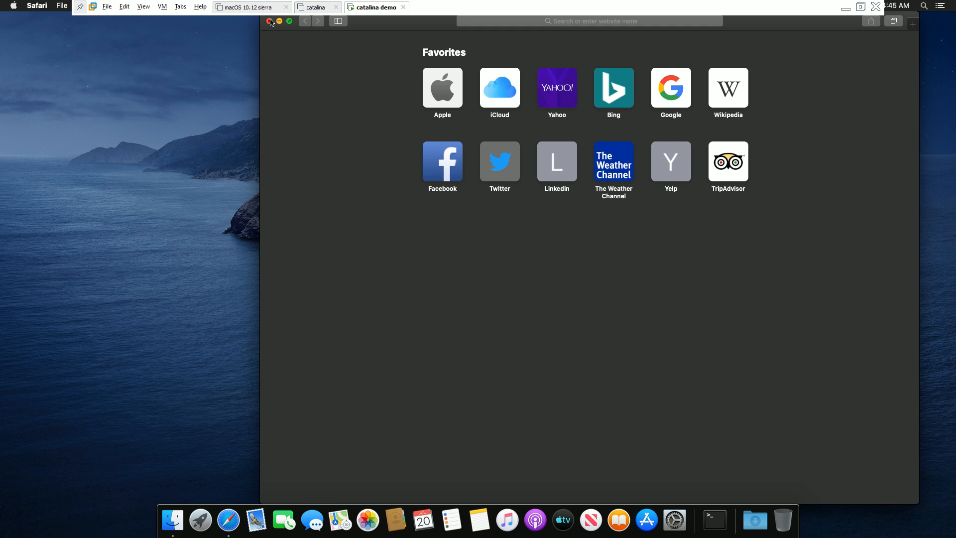
- Close Safari, reopen and close it again, then bring up the Apple menu for logging out
{"action": "left_click", "coordinate": [268, 21]}
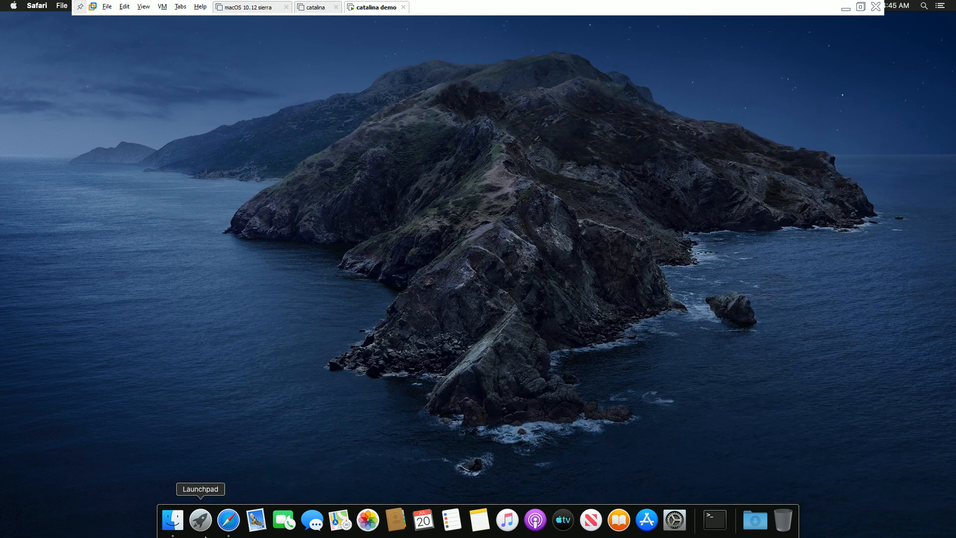
{"action": "left_click", "coordinate": [230, 527]}
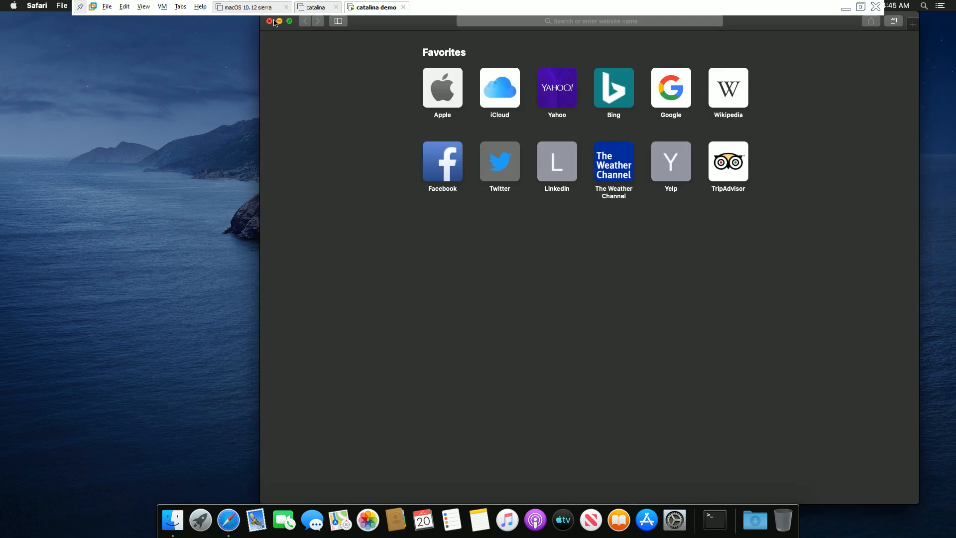
{"action": "left_click", "coordinate": [269, 21]}
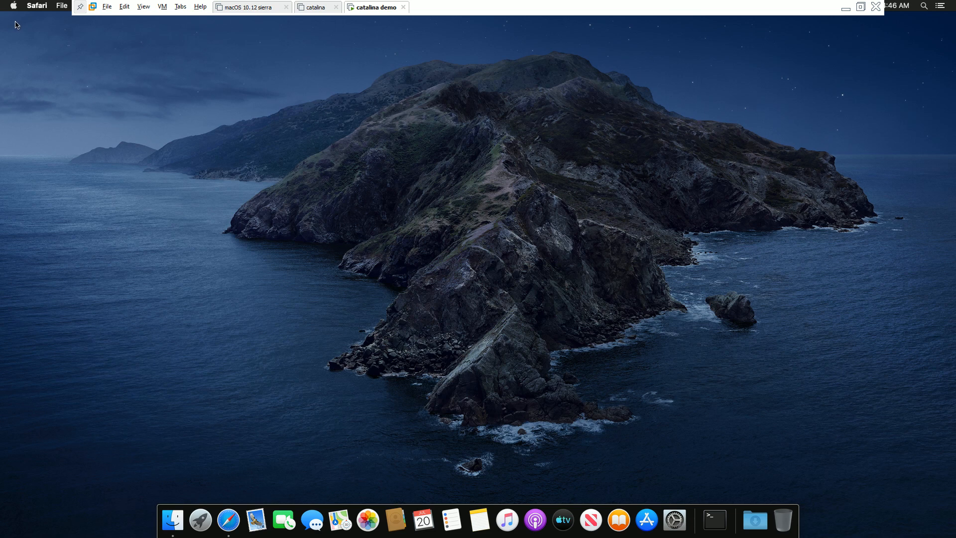
{"action": "left_click", "coordinate": [16, 5]}
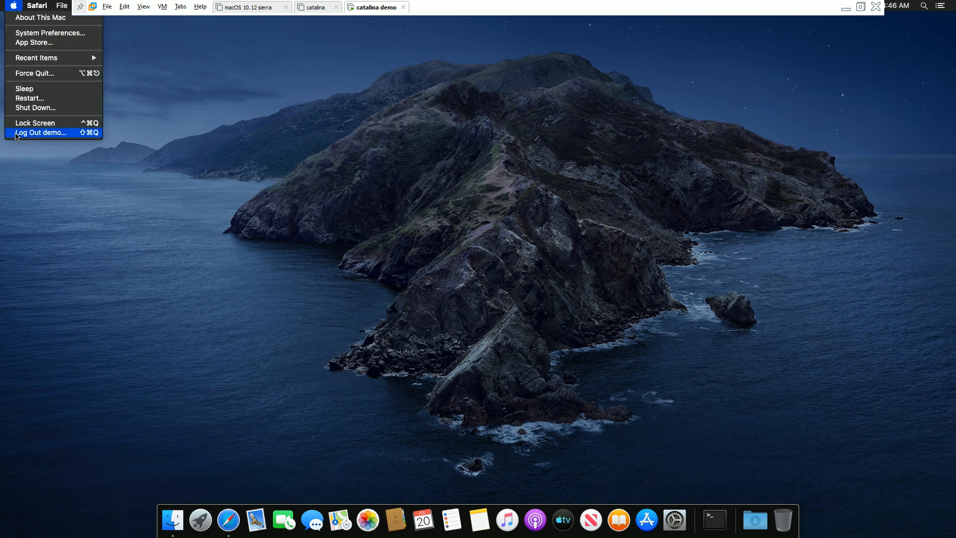